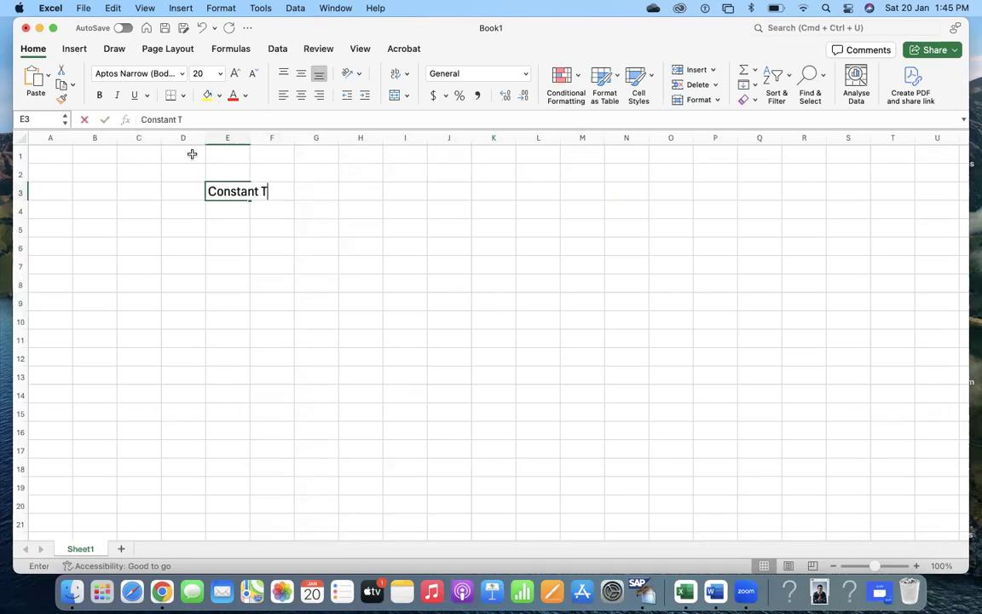
# List "Constant Table", "CC ID Table" and "Mapping Table" one below the other in cells E3 to E5.
pyautogui.press('Return')
pyautogui.write('CC I')
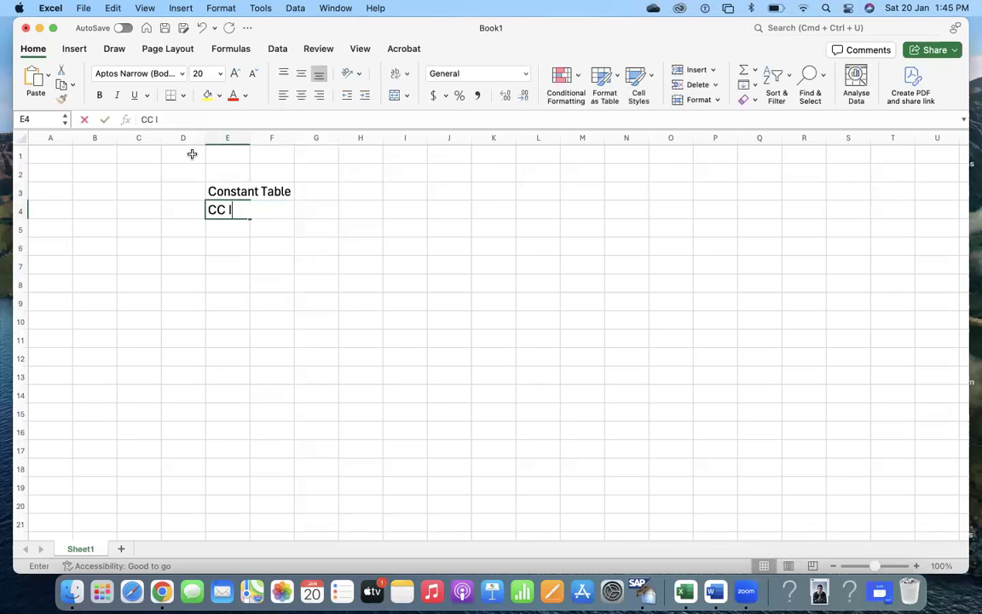
pyautogui.write('D Table')
pyautogui.press('Return')
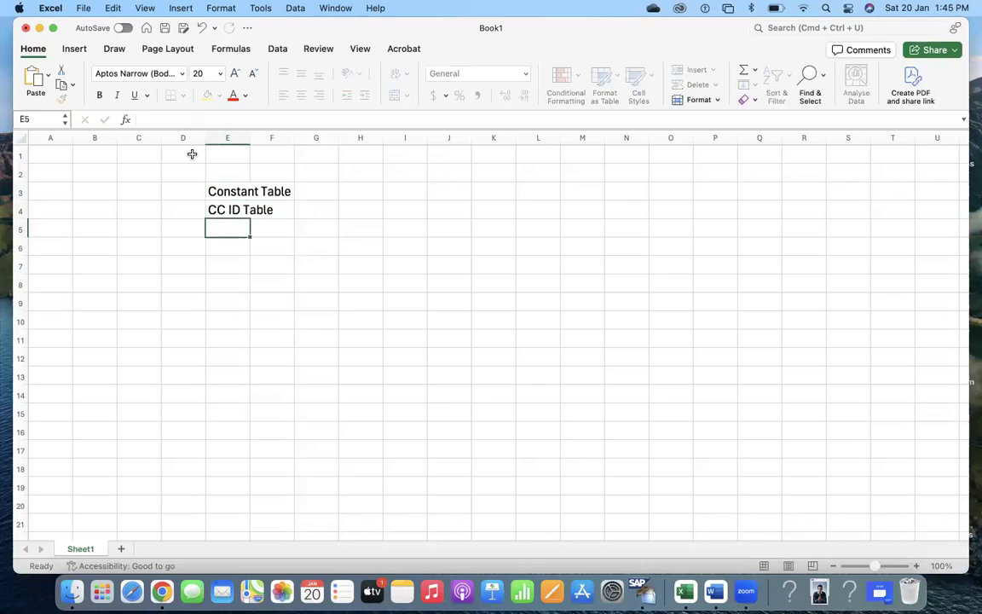
pyautogui.write('mA')
pyautogui.press('BackSpace')
pyautogui.press('BackSpace')
pyautogui.write('M')
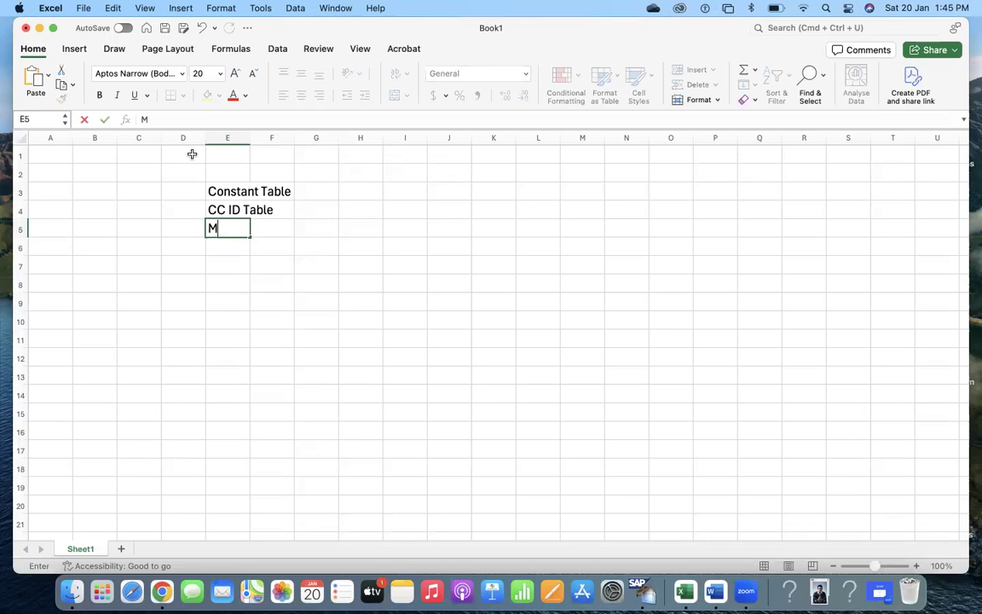
pyautogui.write('apping Table')
pyautogui.press('Return')
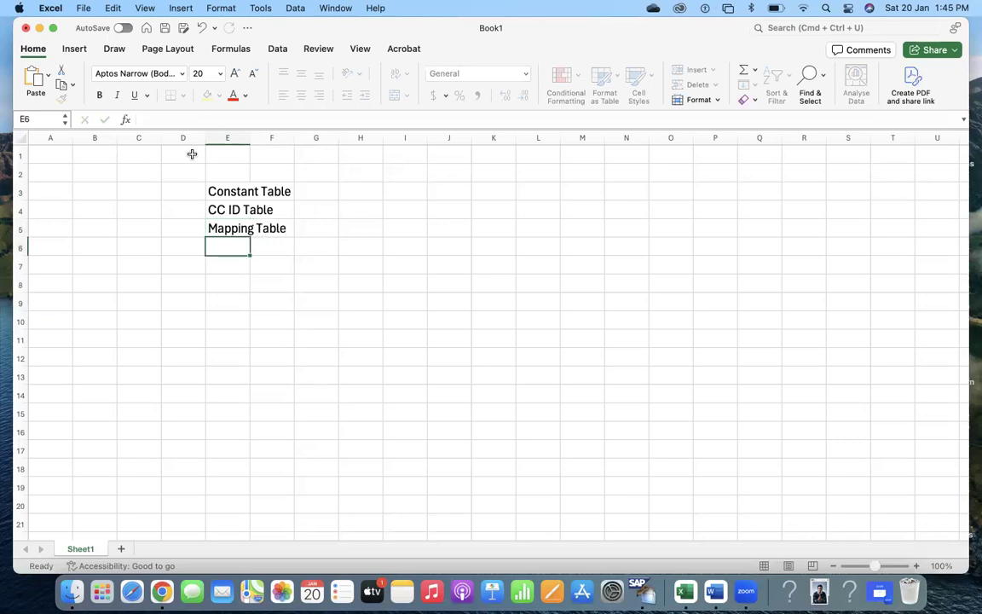
# Set the three table names in E3:E5 to font size 50 and widen column E to fit them.
pyautogui.doubleClick(251, 137)
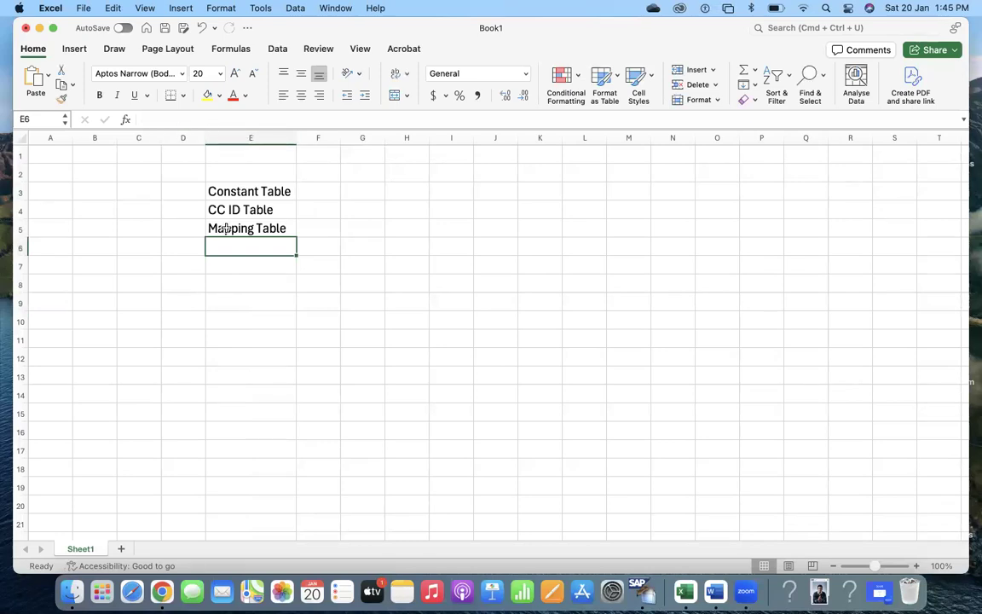
pyautogui.moveTo(218, 189); pyautogui.dragTo(272, 232)
pyautogui.click(205, 73)
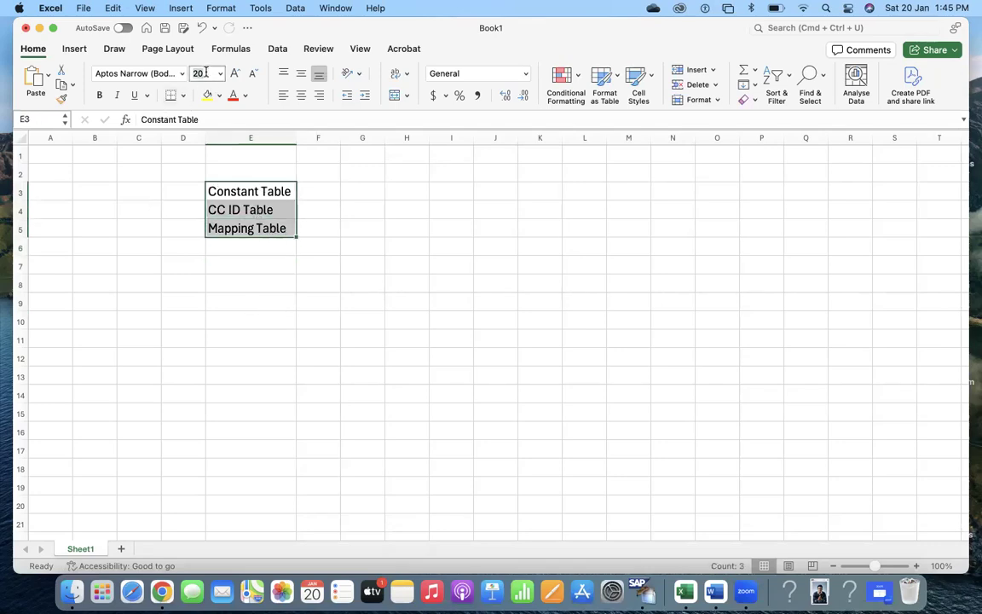
pyautogui.write('50')
pyautogui.press('Return')
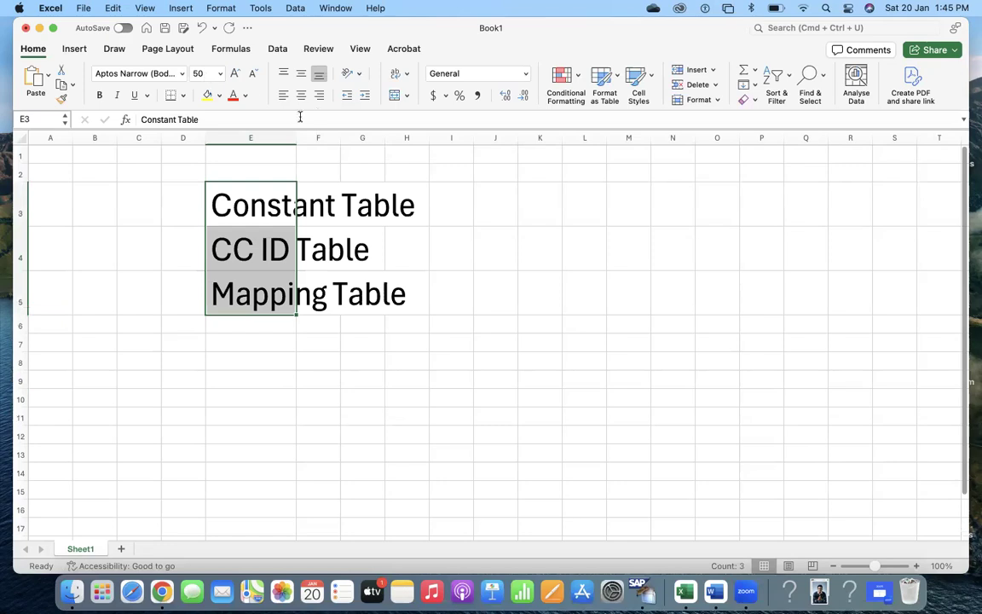
pyautogui.moveTo(295, 141); pyautogui.dragTo(427, 141)
pyautogui.click(419, 362)
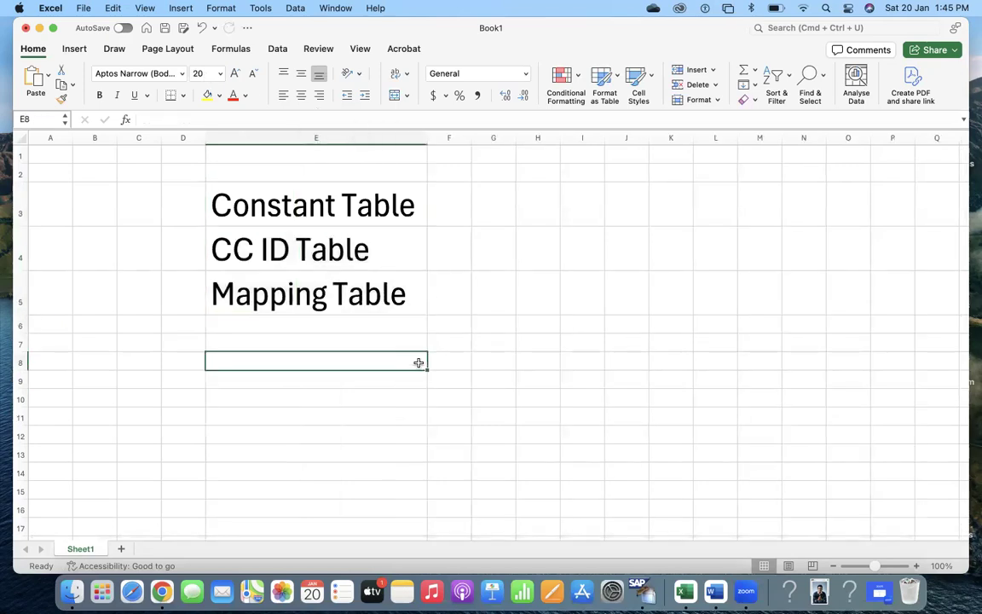
# Delete the empty columns A to D and the two empty rows above the table names.
pyautogui.moveTo(182, 138); pyautogui.dragTo(4, 151)
pyautogui.press('super+minus')
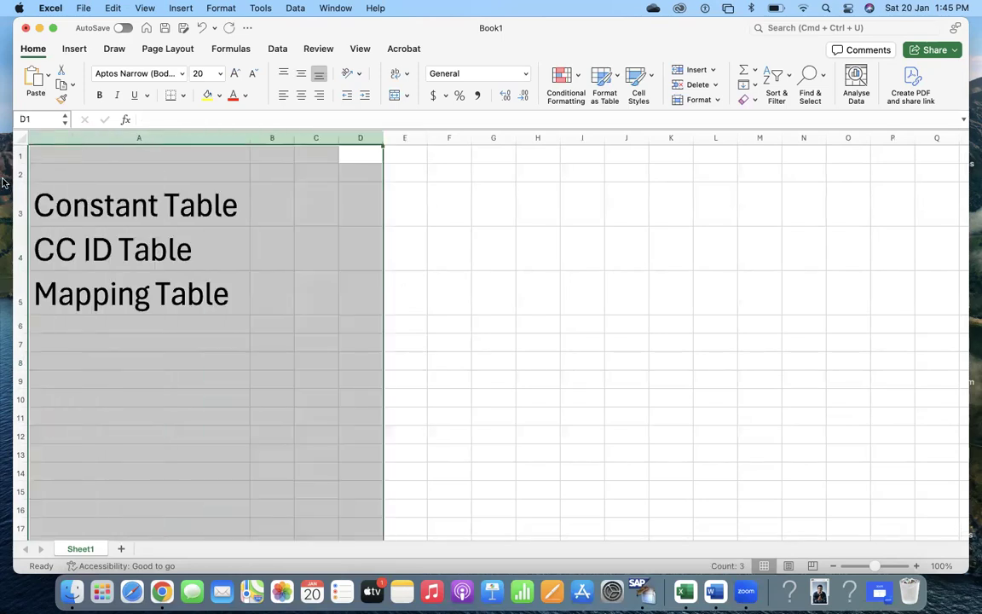
pyautogui.click(11, 175)
pyautogui.click(17, 175)
pyautogui.moveTo(20, 174); pyautogui.dragTo(41, 138)
pyautogui.press('super+minus')
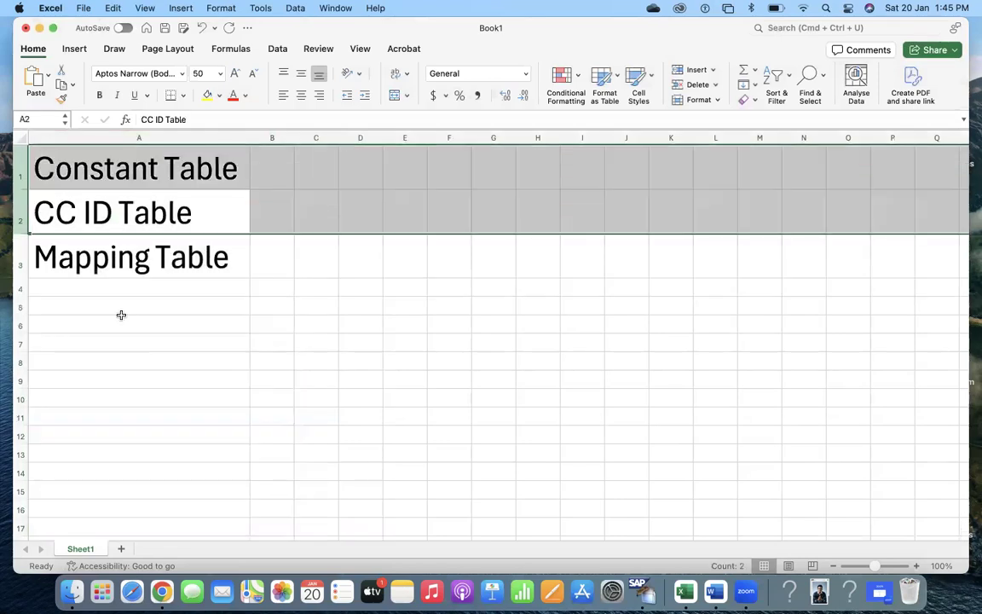
pyautogui.click(125, 322)
pyautogui.click(430, 305)
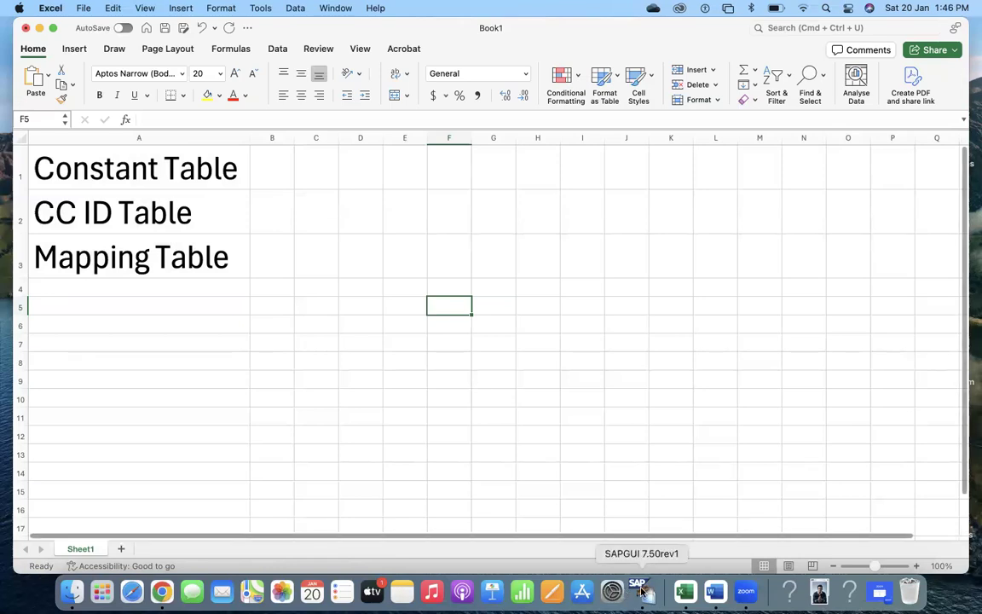
# Switch to SAPGUI, open the A4H connection and log on with the user ID and account password.
pyautogui.click(639, 590)
pyautogui.doubleClick(419, 312)
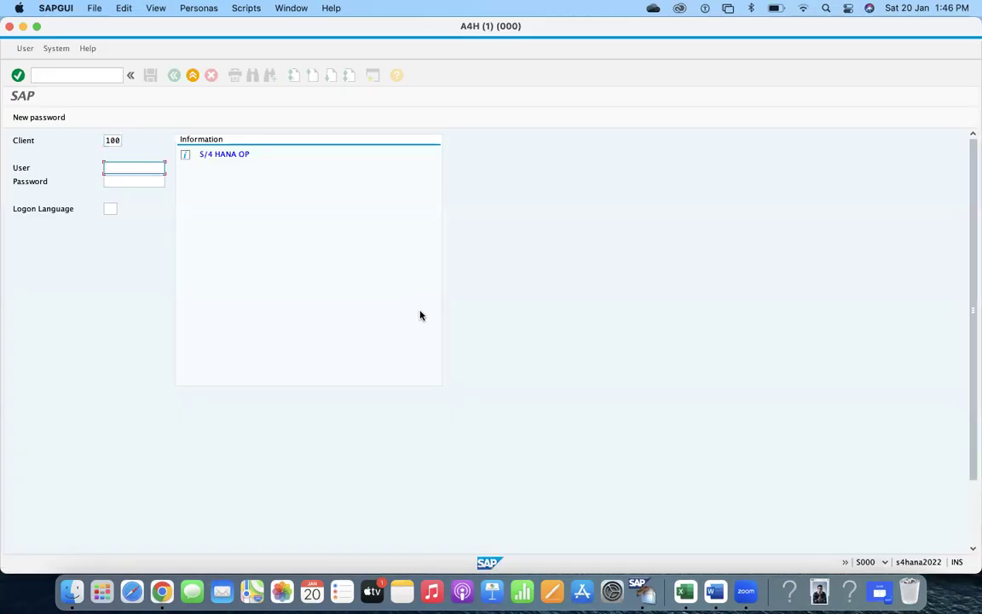
pyautogui.press('Down')
pyautogui.press('Down')
pyautogui.press('Tab')
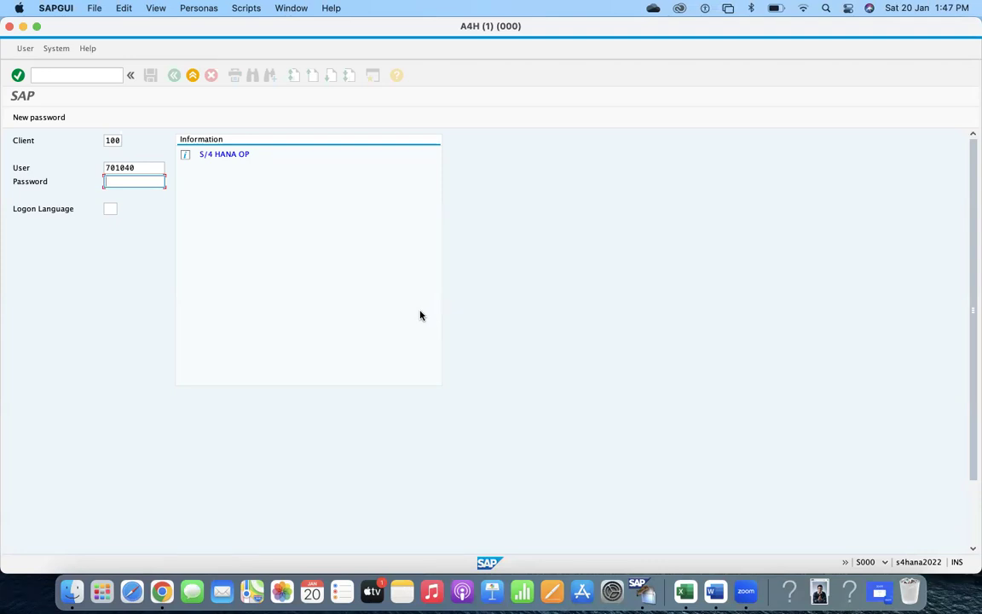
pyautogui.write('**********')
pyautogui.press('Return')
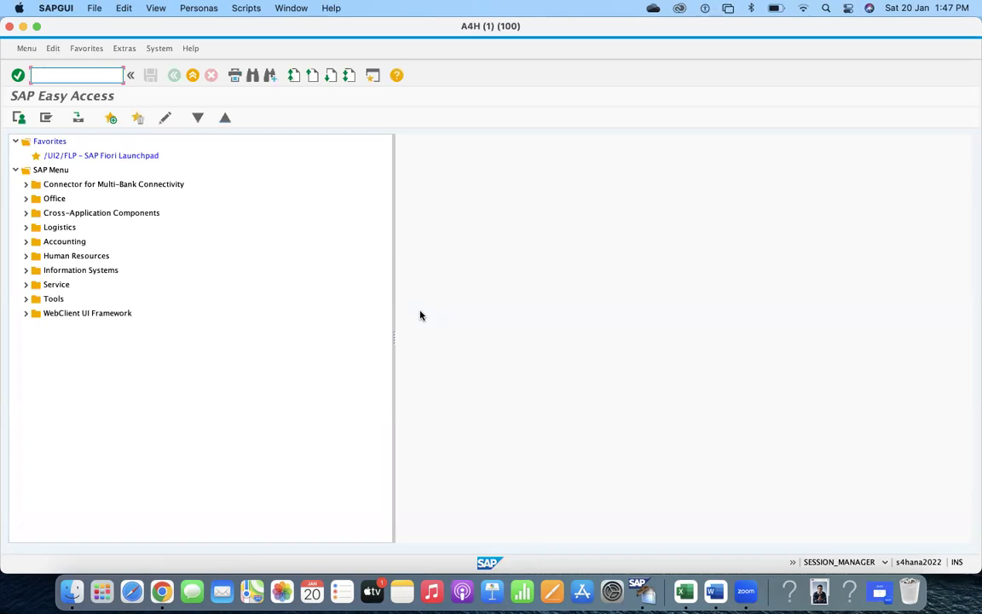
# Open transaction ME11 and examine the Purchasing Org. and Plant fields for creating an info record.
pyautogui.write('me11')
pyautogui.press('Return')
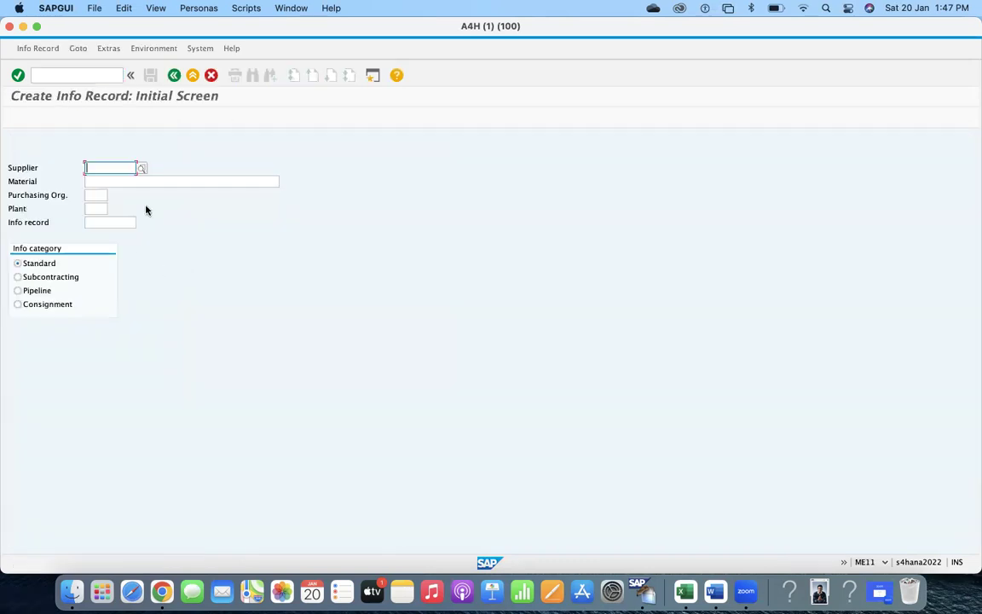
pyautogui.click(94, 194)
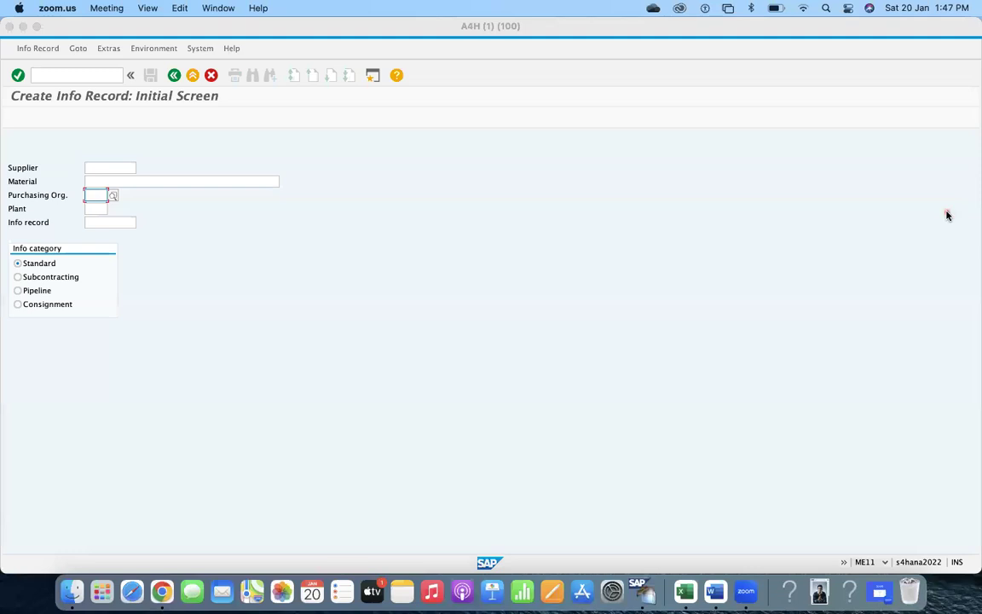
pyautogui.click(94, 194)
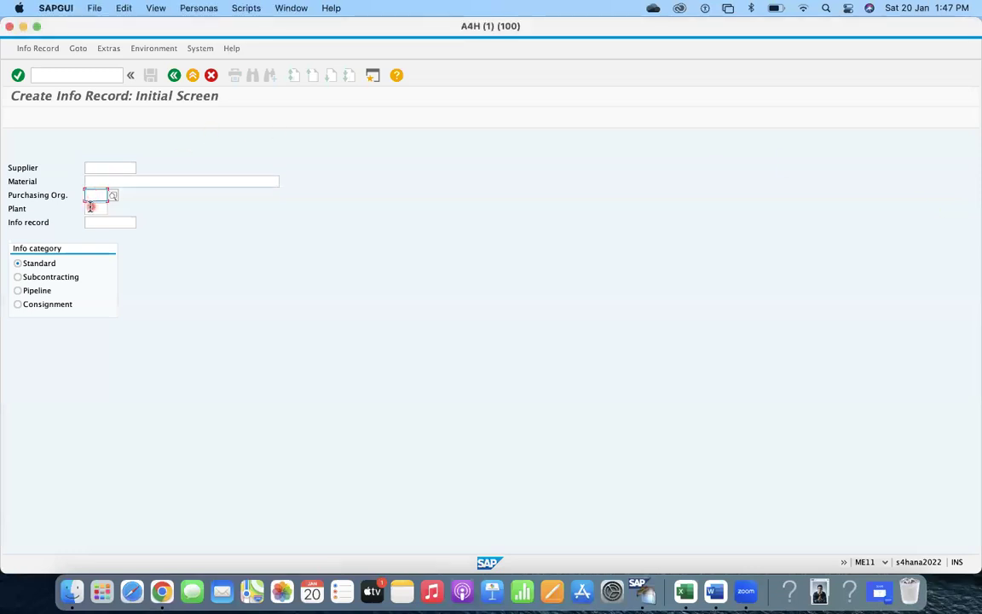
pyautogui.click(91, 208)
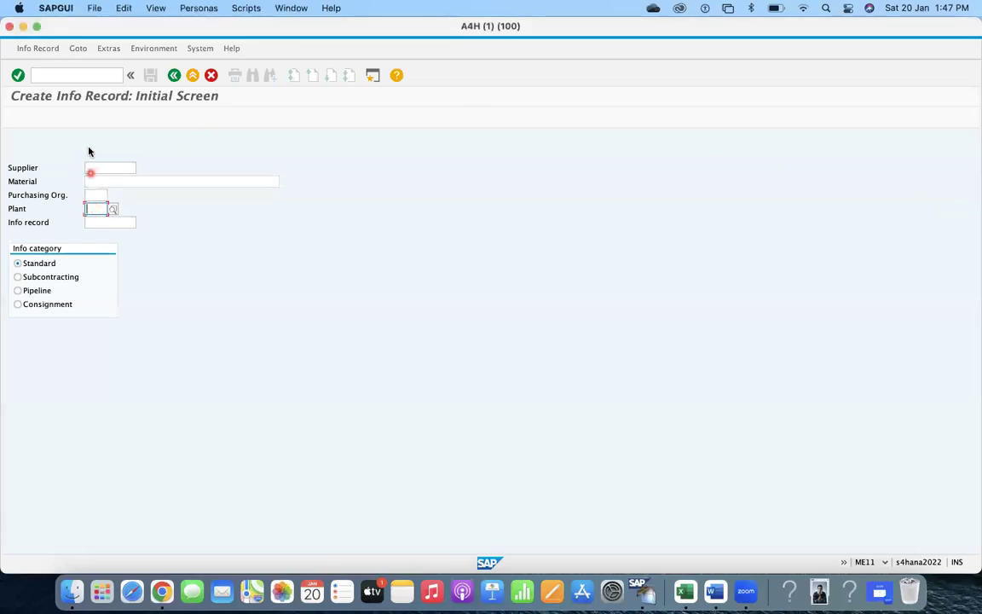
pyautogui.click(93, 195)
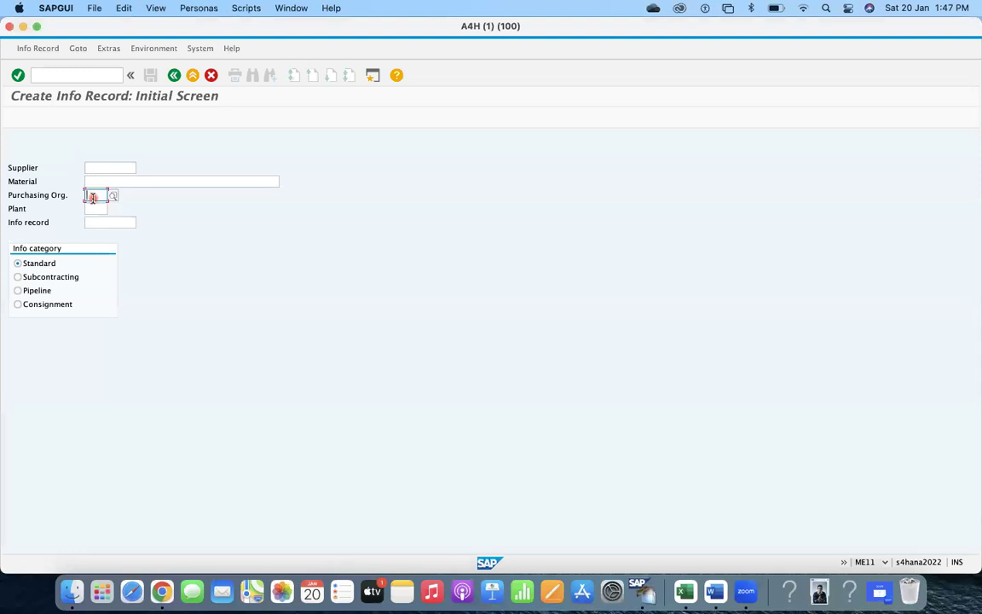
pyautogui.click(96, 207)
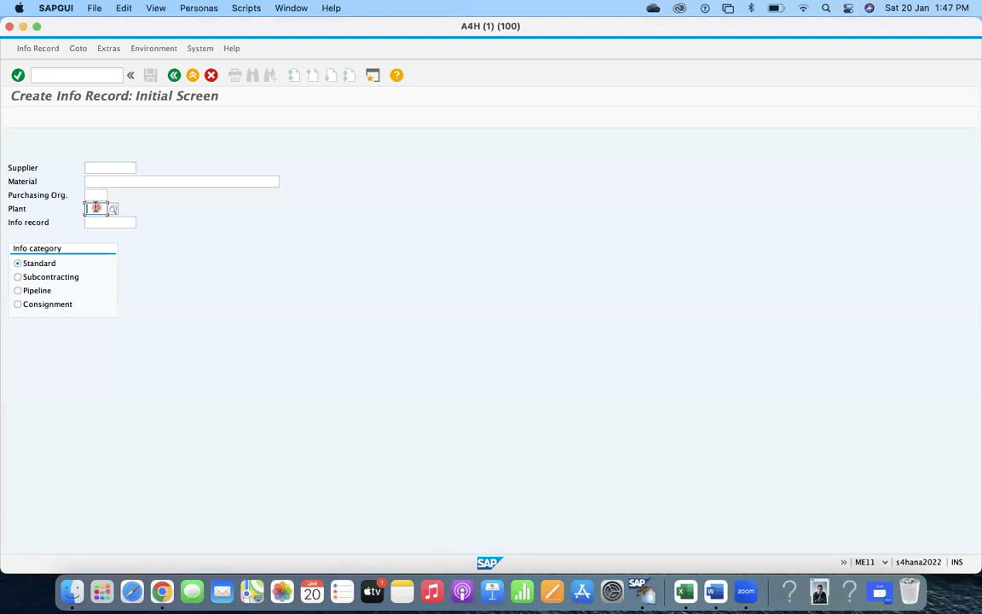
# Leave the info record screen and start transaction SE16N.
pyautogui.click(48, 75)
pyautogui.write('/nse16')
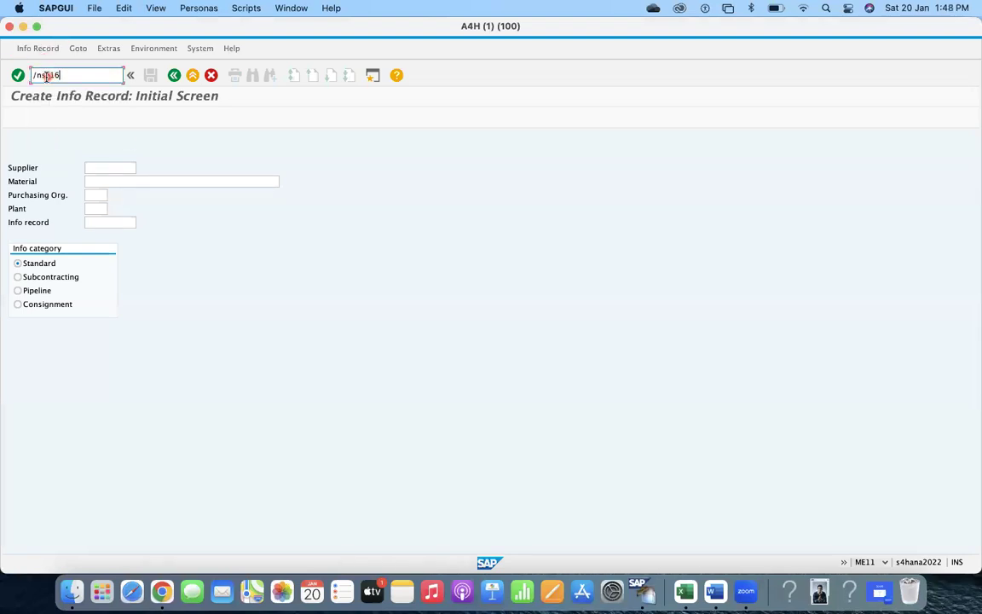
pyautogui.write('n')
pyautogui.press('Return')
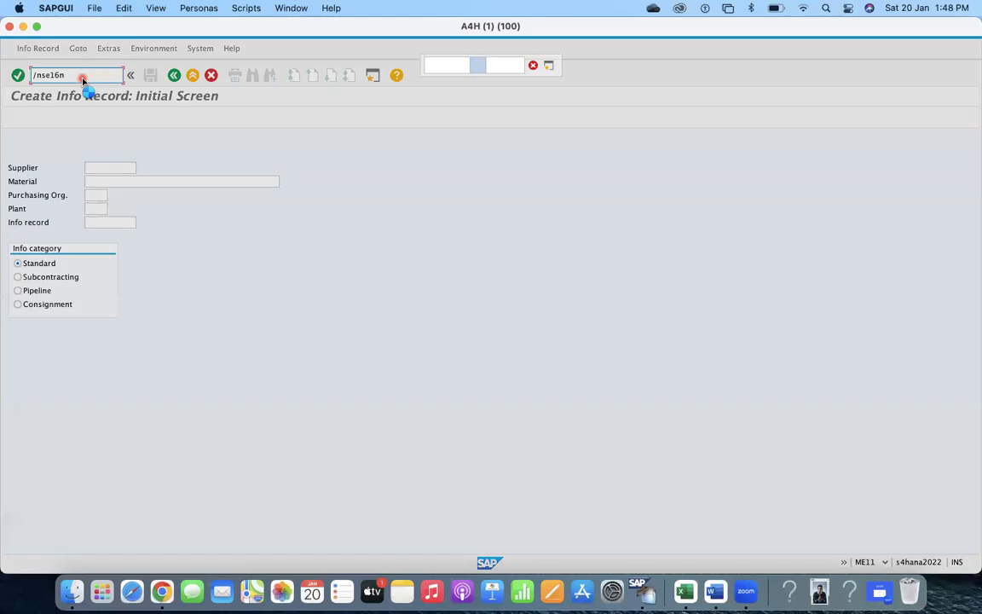
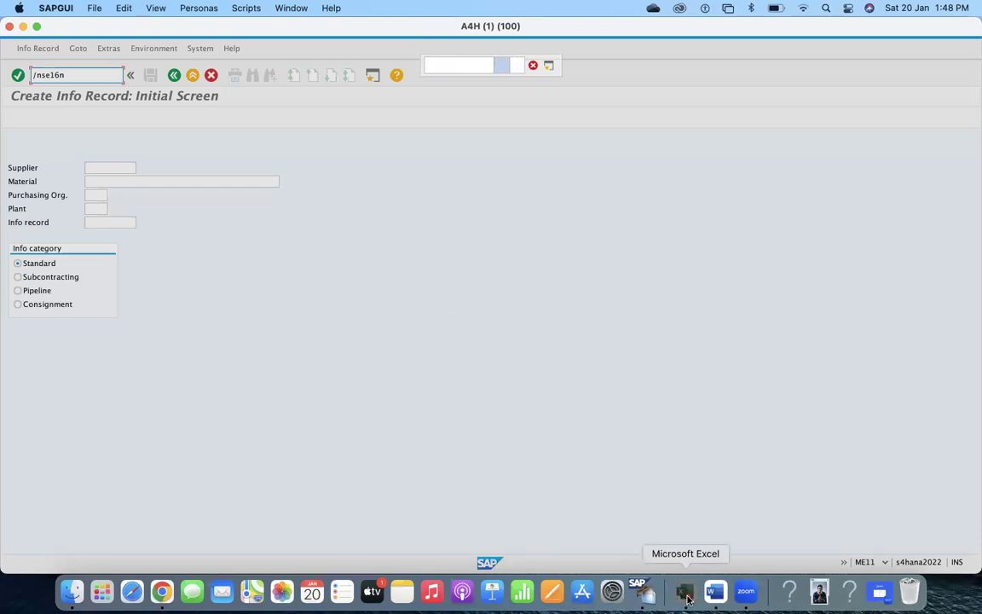
# Switch to Excel and enter the label "Requirement" in cell A5.
pyautogui.click(403, 304)
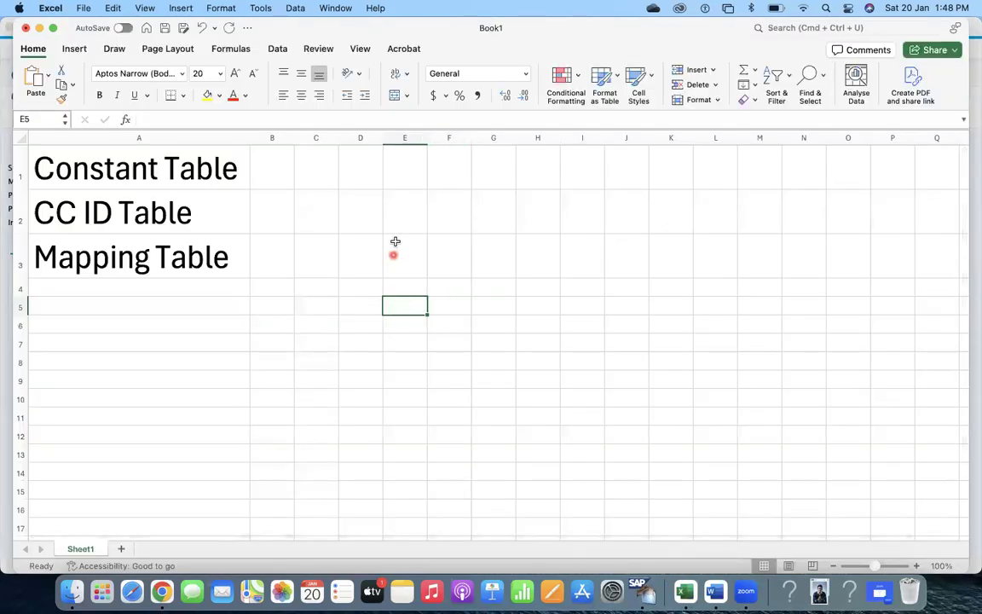
pyautogui.click(170, 302)
pyautogui.write('Requirement')
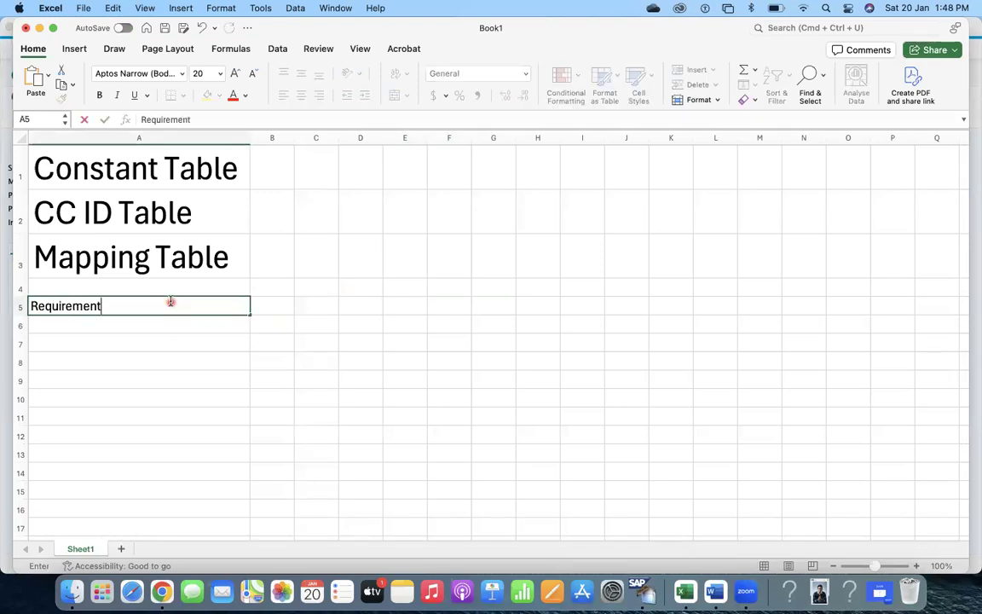
pyautogui.press('Tab')
# Enter in B5 "Enhancemet to validate while saving the PO to ensure the Purchase Inforecord is available at Plant level only. Or else throw error.".
pyautogui.write('Enhane')
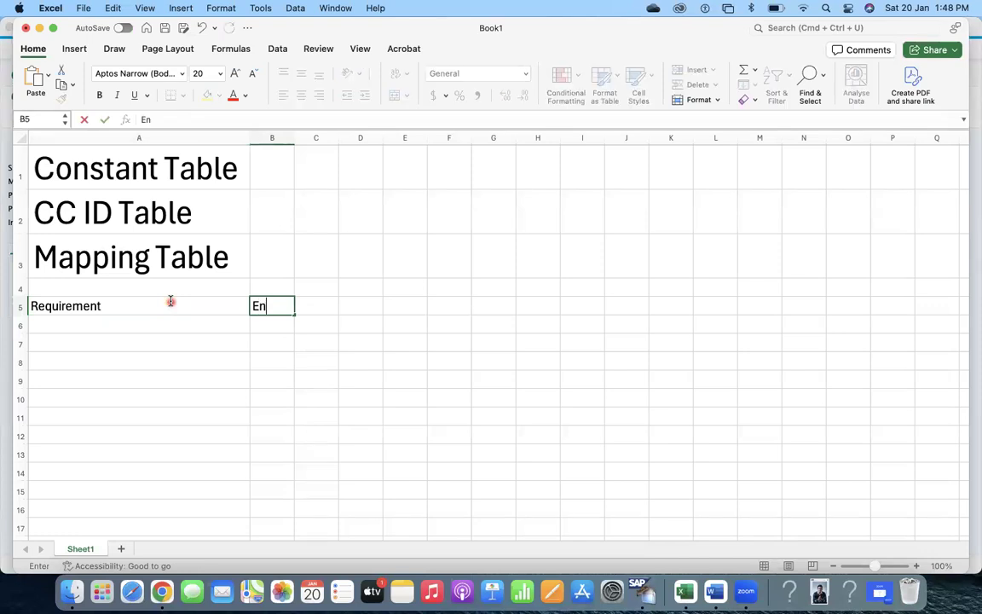
pyautogui.press('BackSpace')
pyautogui.write('cemet to vali')
pyautogui.press('BackSpace')
pyautogui.press('BackSpace')
pyautogui.write('alidate while saving the PO to en')
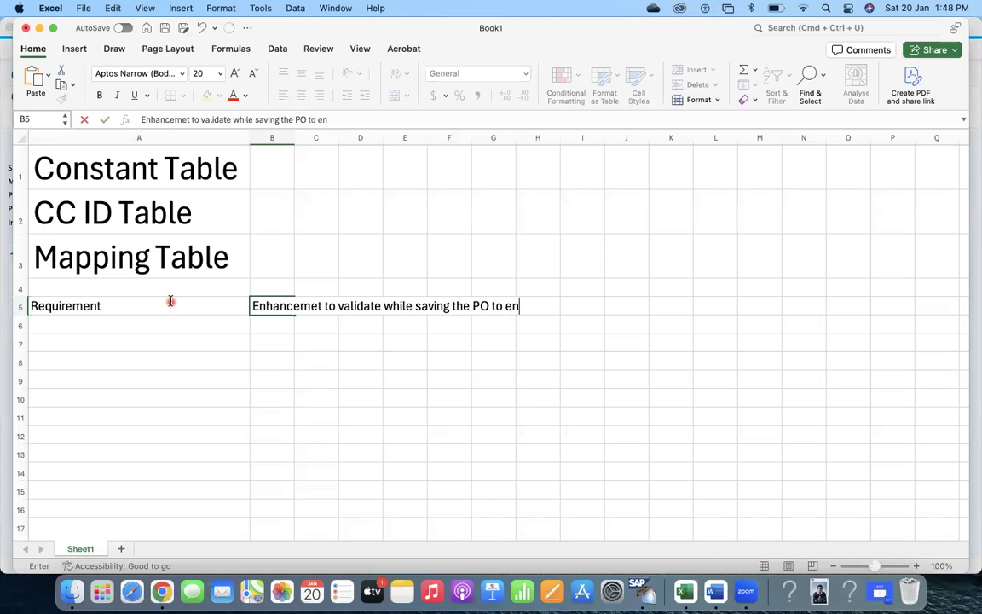
pyautogui.write('sure the Purchase Inforecord is available at Plant level only. Or else throw error.')
pyautogui.press('Return')
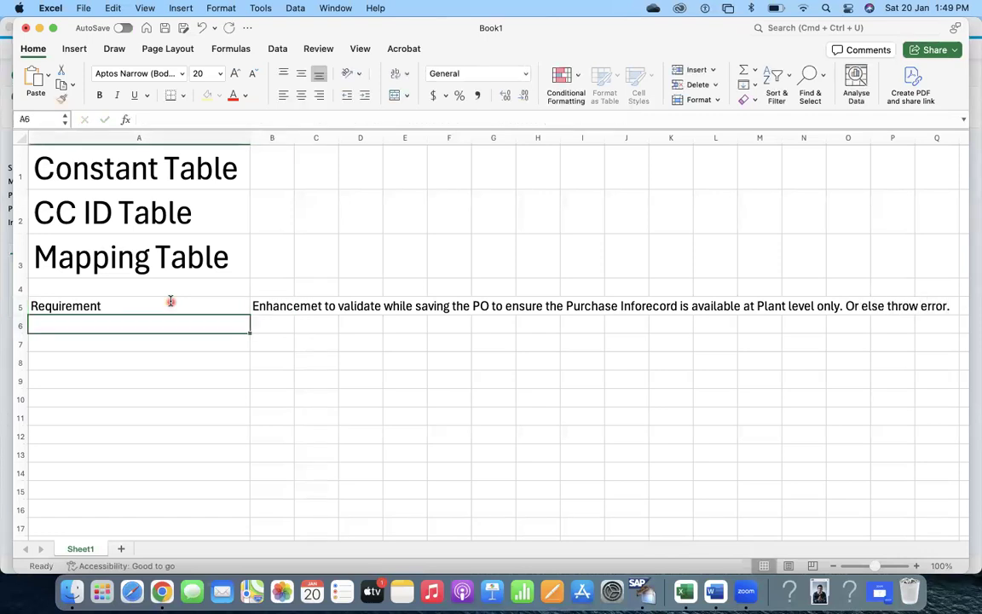
# Fit column B to its text and set rows 4 to 15 to font size 18.
pyautogui.doubleClick(294, 138)
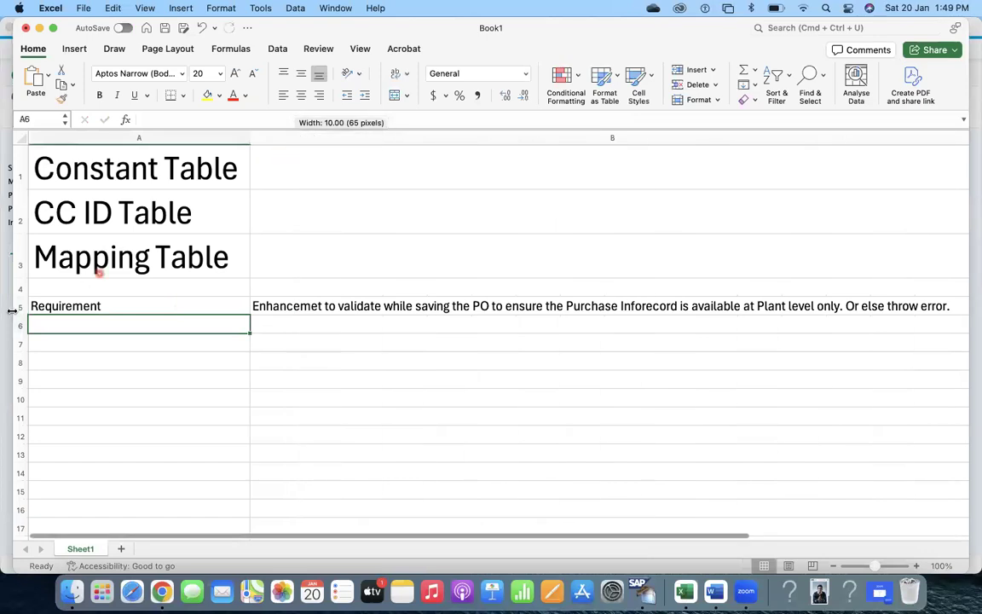
pyautogui.moveTo(19, 288); pyautogui.dragTo(64, 479)
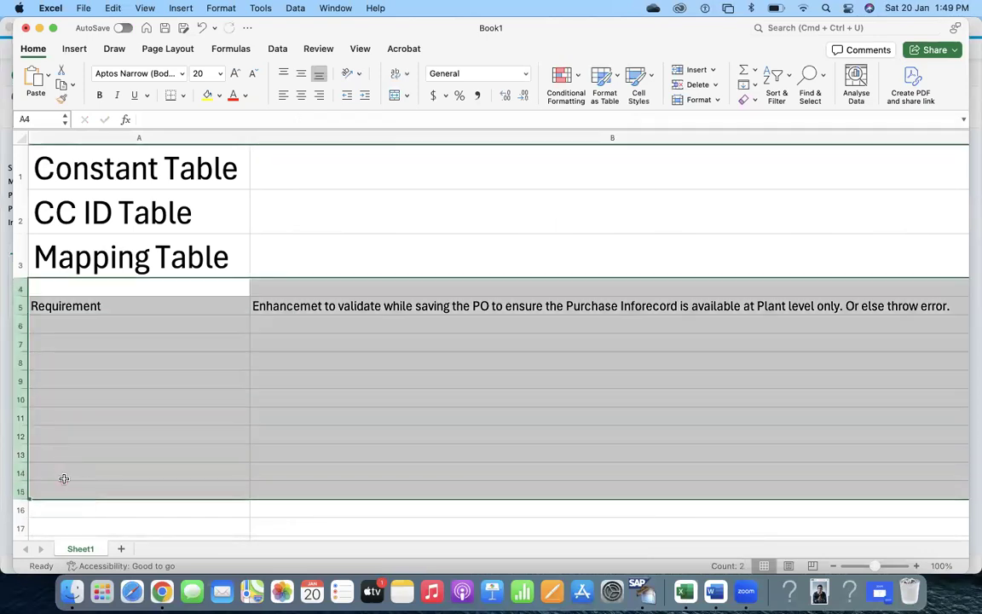
pyautogui.click(199, 74)
pyautogui.write('18')
pyautogui.press('Return')
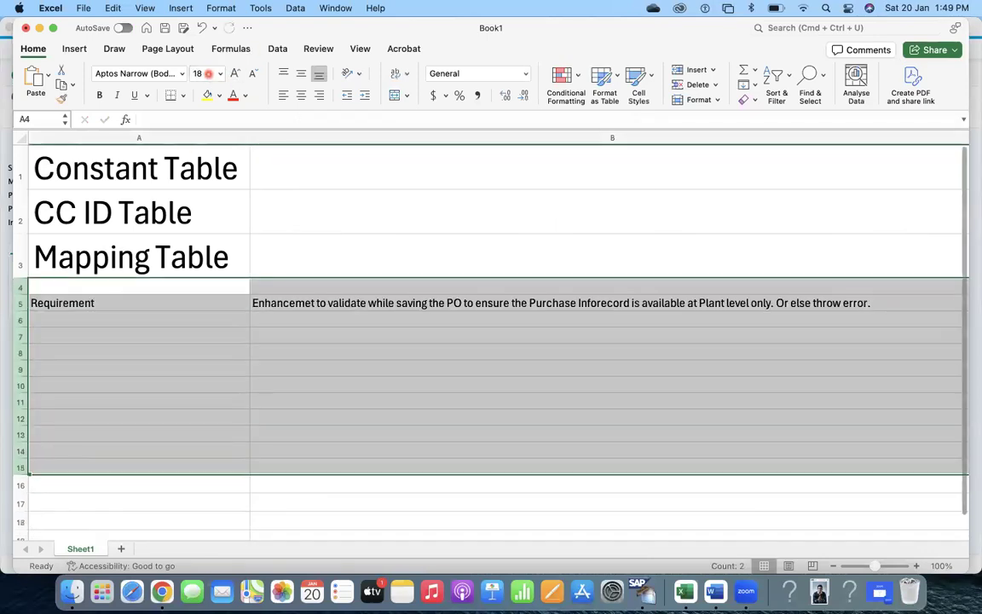
pyautogui.click(353, 339)
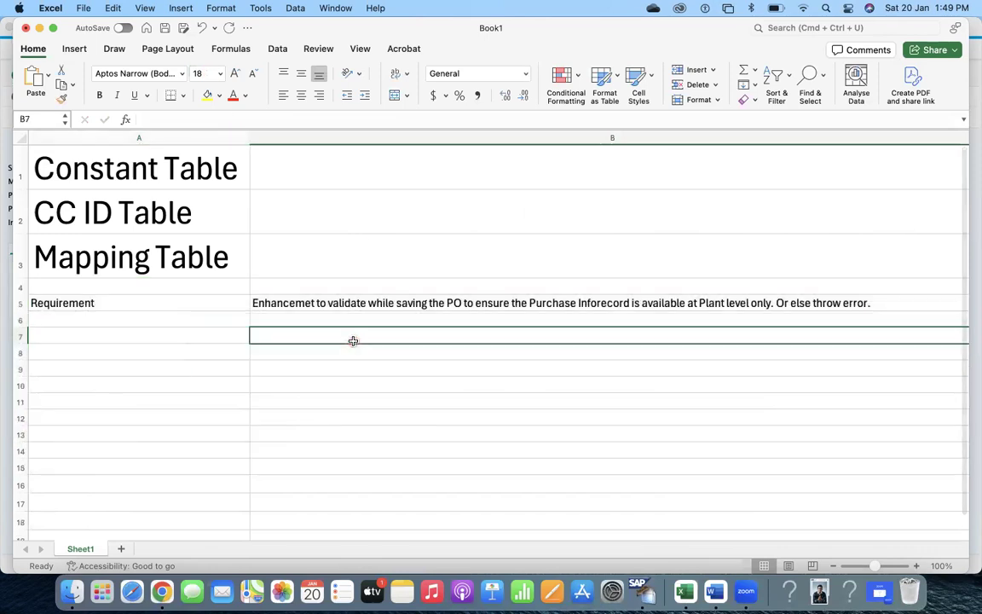
pyautogui.click(723, 297)
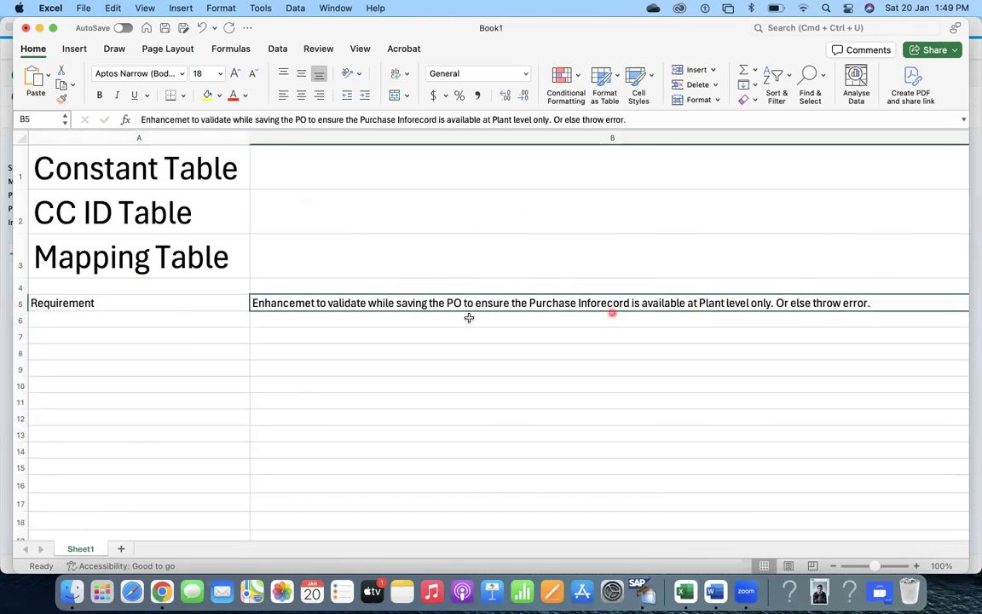
# Make the "Requirement" label in A5 bold and add a bold "Solution" label in A7.
pyautogui.click(101, 309)
pyautogui.press('super+b')
pyautogui.click(87, 336)
pyautogui.press('super+b')
pyautogui.write('SOL')
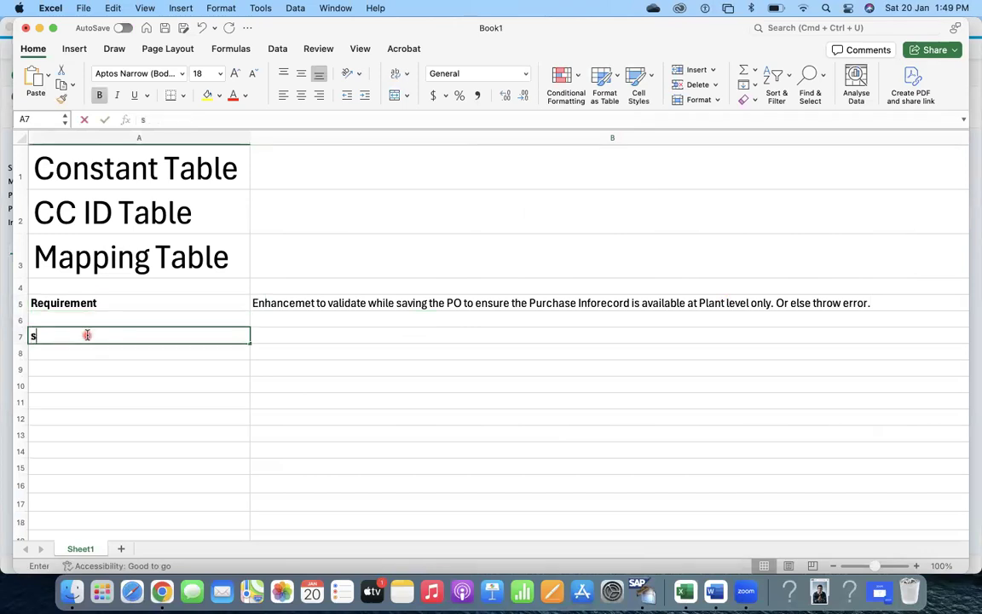
pyautogui.press('BackSpace')
pyautogui.press('BackSpace')
pyautogui.write('ol')
pyautogui.press('BackSpace')
pyautogui.write('lution')
pyautogui.hotkey('ctrl', 'Return')
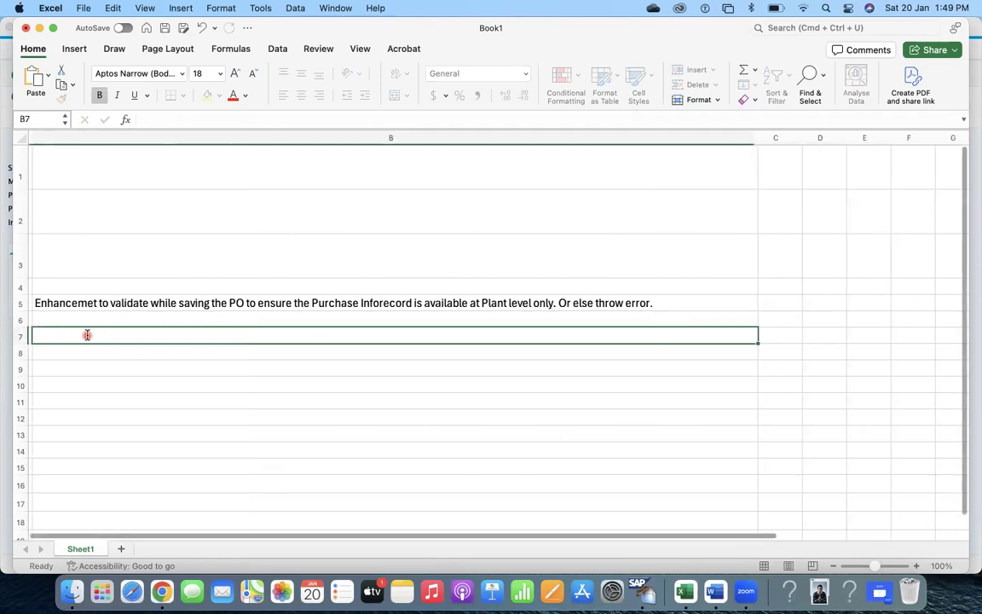
# Enter "User" in cell B7 and fit column B to its contents.
pyautogui.click(287, 333)
pyautogui.write('User')
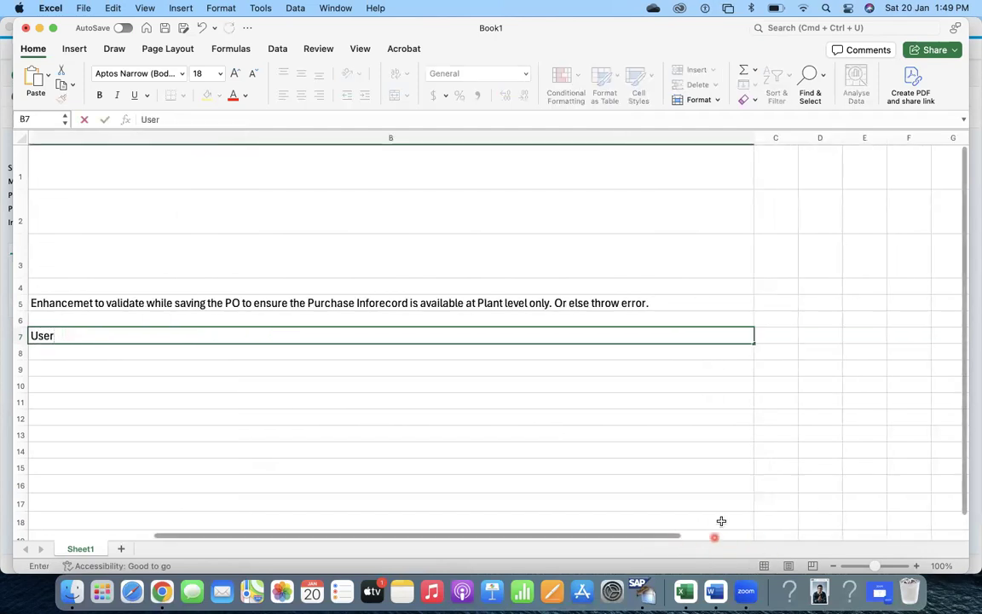
pyautogui.doubleClick(754, 137)
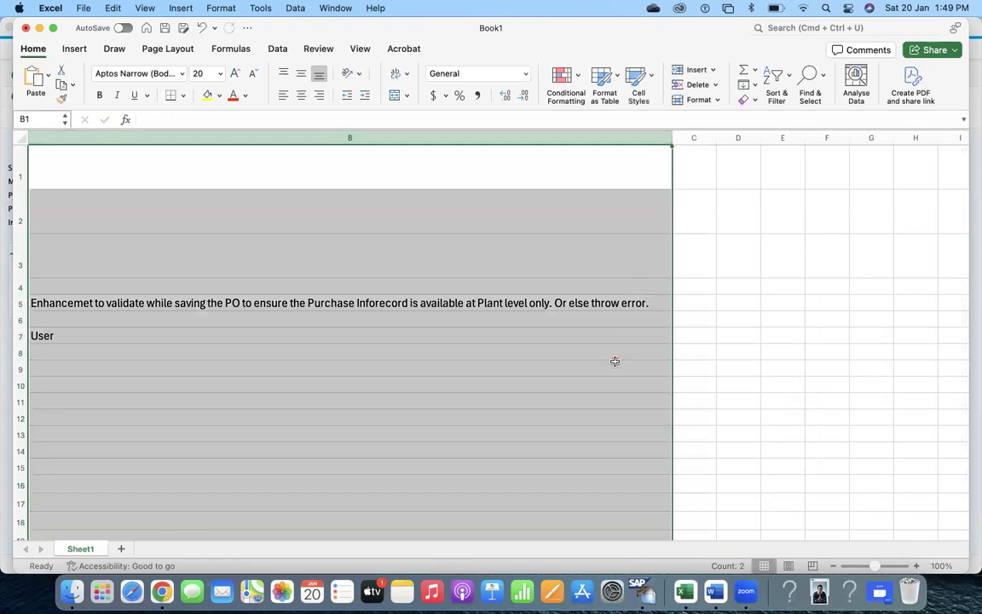
pyautogui.click(578, 372)
pyautogui.press('Left')
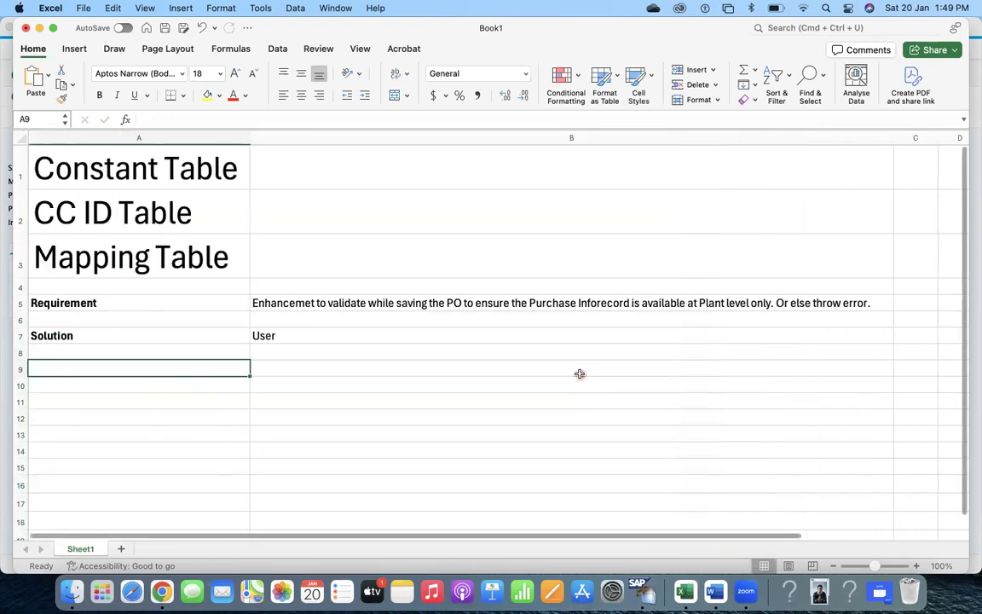
# Complete the solution text in B7 as "User Exit while saving PO with ME22N.".
pyautogui.doubleClick(305, 334)
pyautogui.write('Exit')
pyautogui.press('BackSpace')
pyautogui.press('BackSpace')
pyautogui.write('it while sav')
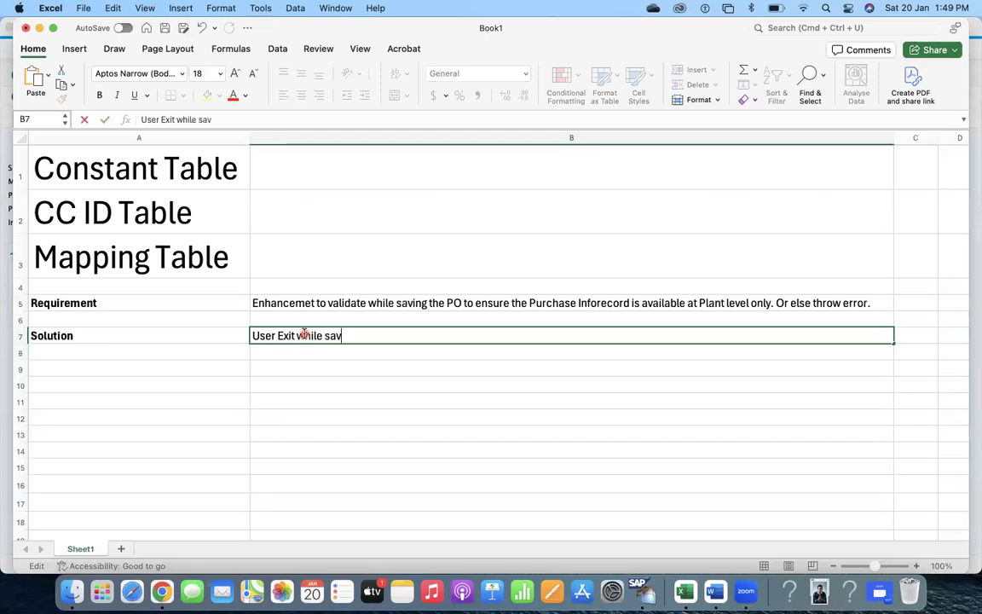
pyautogui.write('ing PO with ME22N.')
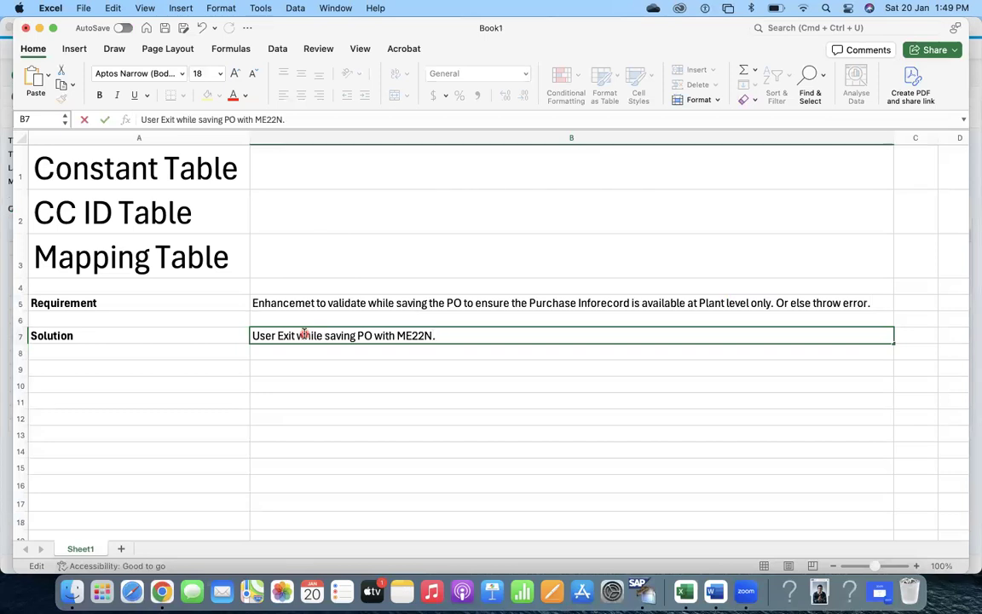
pyautogui.press('Return')
pyautogui.press('Return')
# Enter "Option 1" in A9 and "Hardcode the Plant Code" in B9.
pyautogui.press('Left')
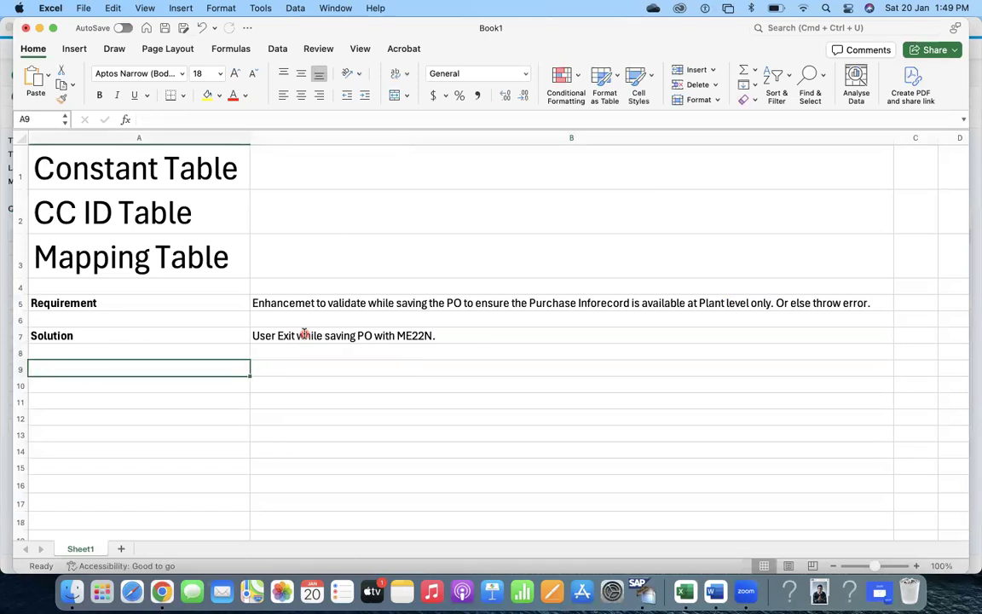
pyautogui.write('oP')
pyautogui.press('BackSpace')
pyautogui.press('BackSpace')
pyautogui.write('Option 1')
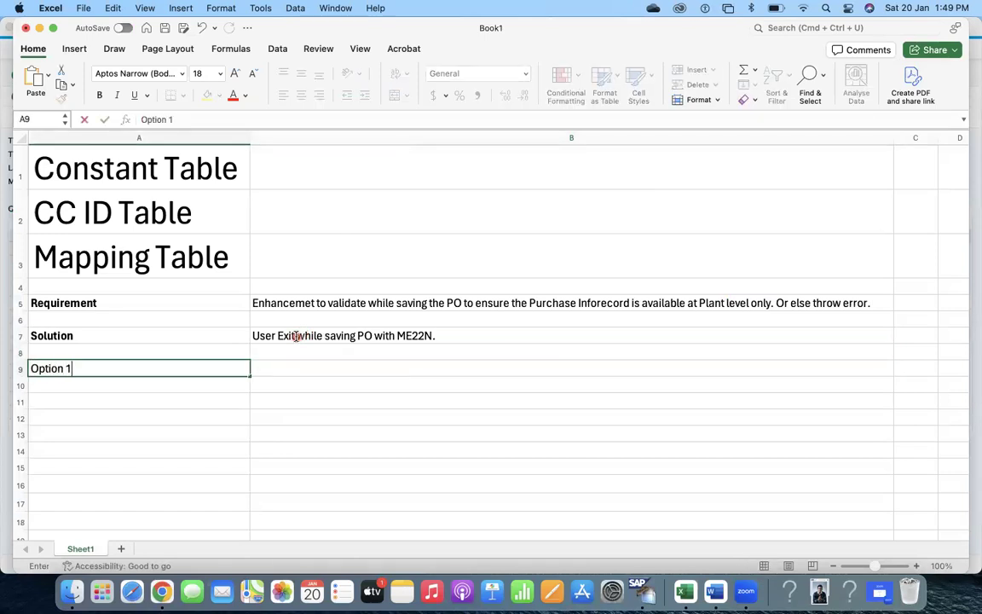
pyautogui.press('Tab')
pyautogui.write('Hardcode ')
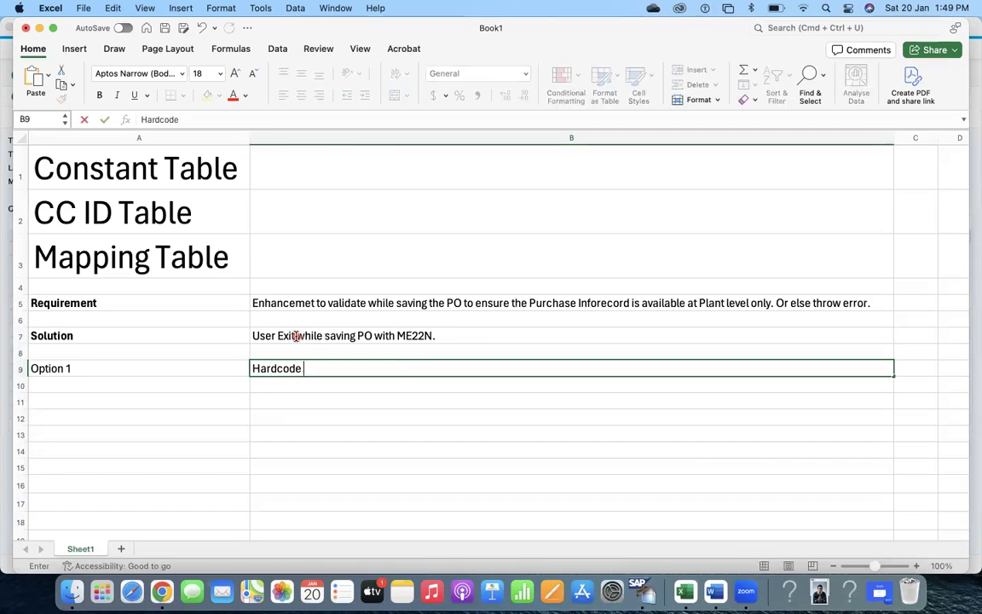
pyautogui.write('the Plant Code')
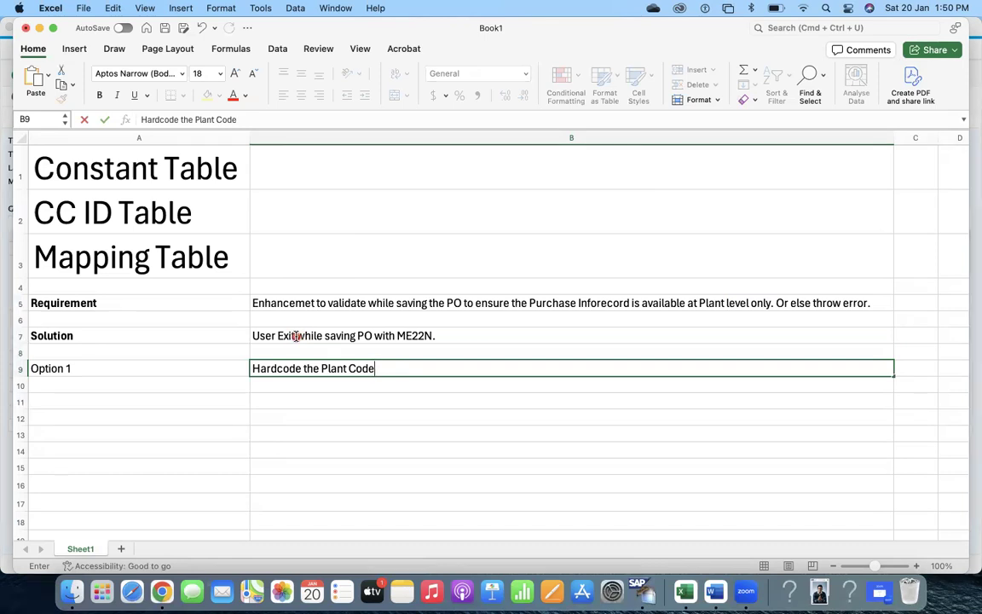
pyautogui.press('Return')
# Enter "Option 2" in A10 and "Maintain the Plant in the CC ID or Mapping Table" in B10.
pyautogui.write('Option')
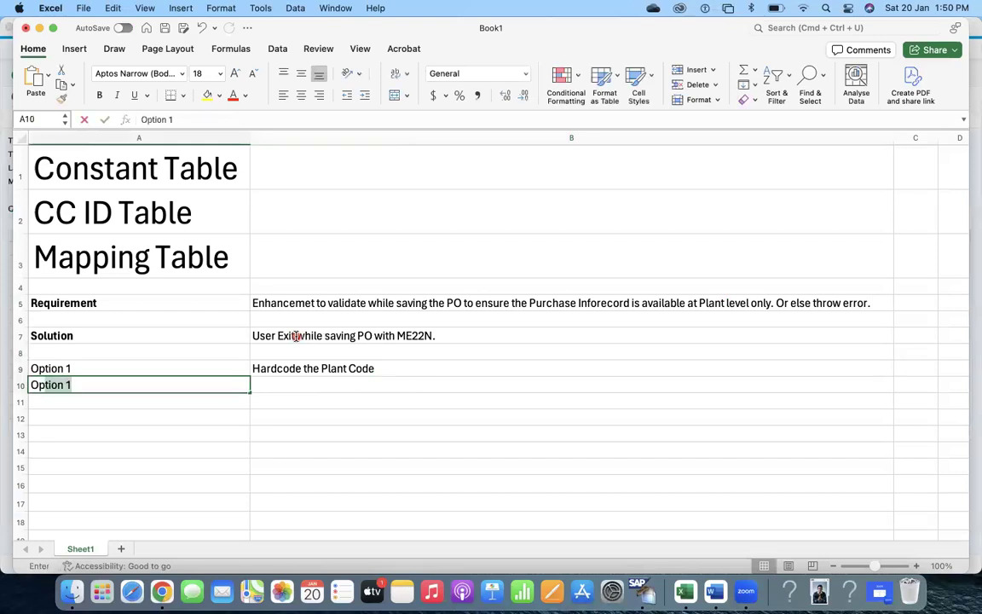
pyautogui.write(' 2')
pyautogui.press('Tab')
pyautogui.write('M')
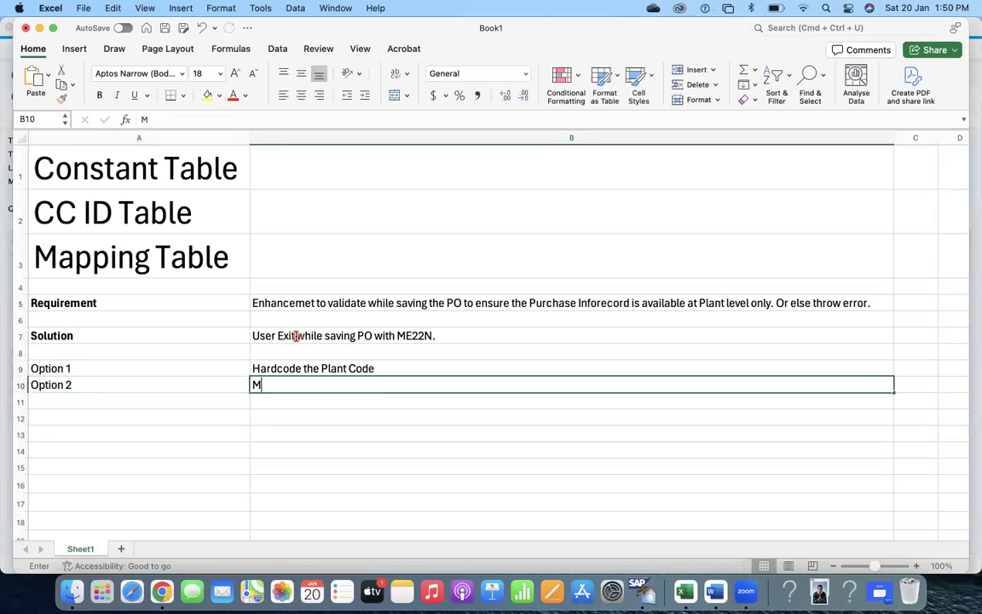
pyautogui.write('aintain the Plant in the CC ID or Mapping Table')
pyautogui.press('Return')
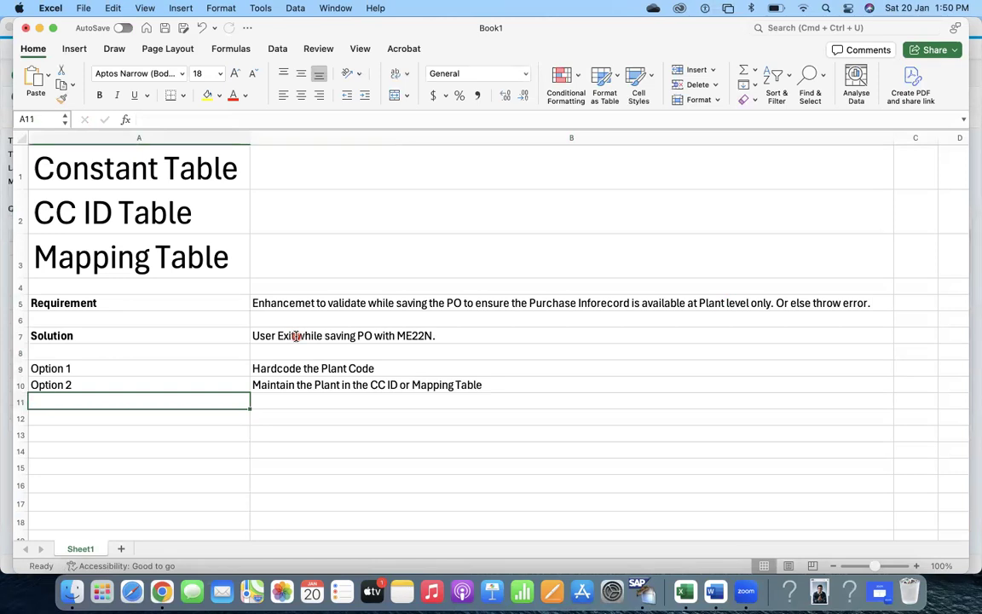
pyautogui.click(324, 412)
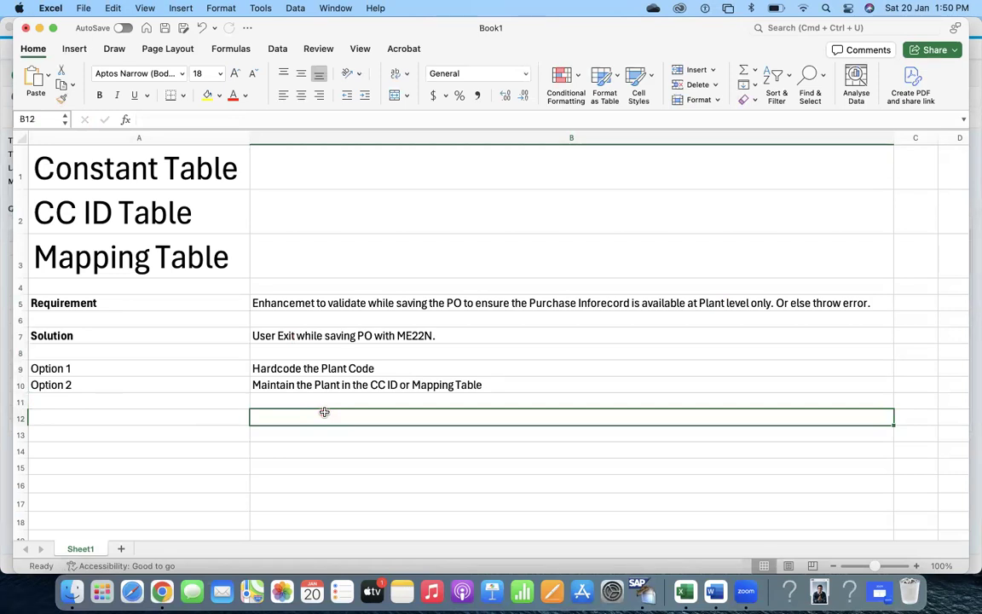
pyautogui.press('Left')
pyautogui.write('P')
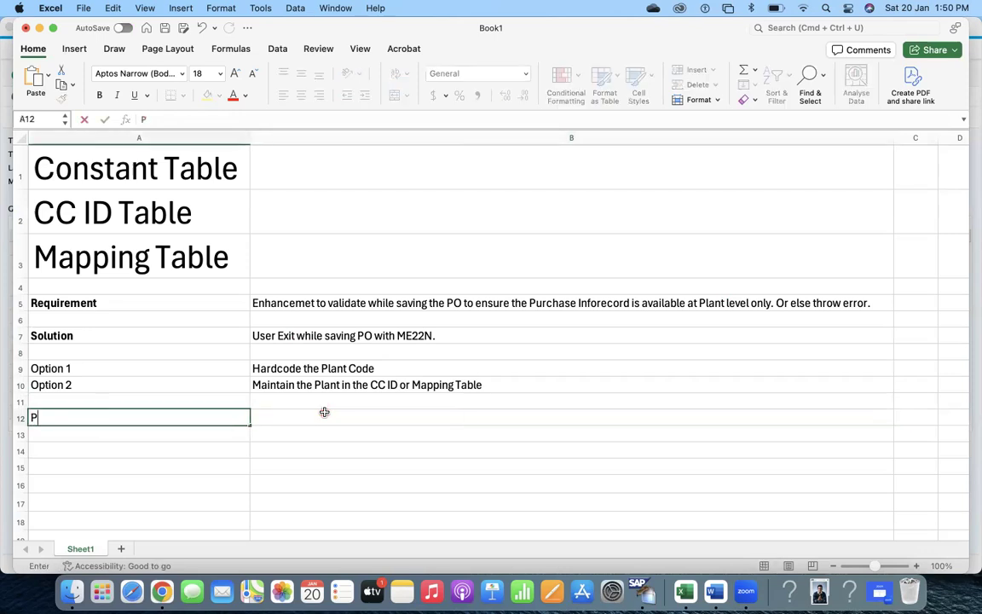
pyautogui.press('Escape')
pyautogui.click(358, 365)
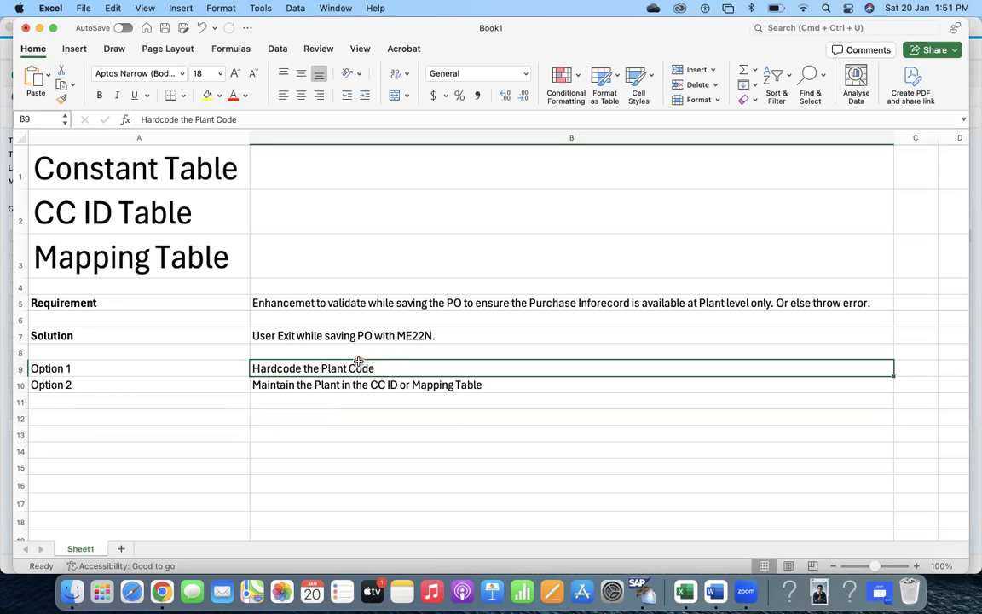
pyautogui.click(332, 388)
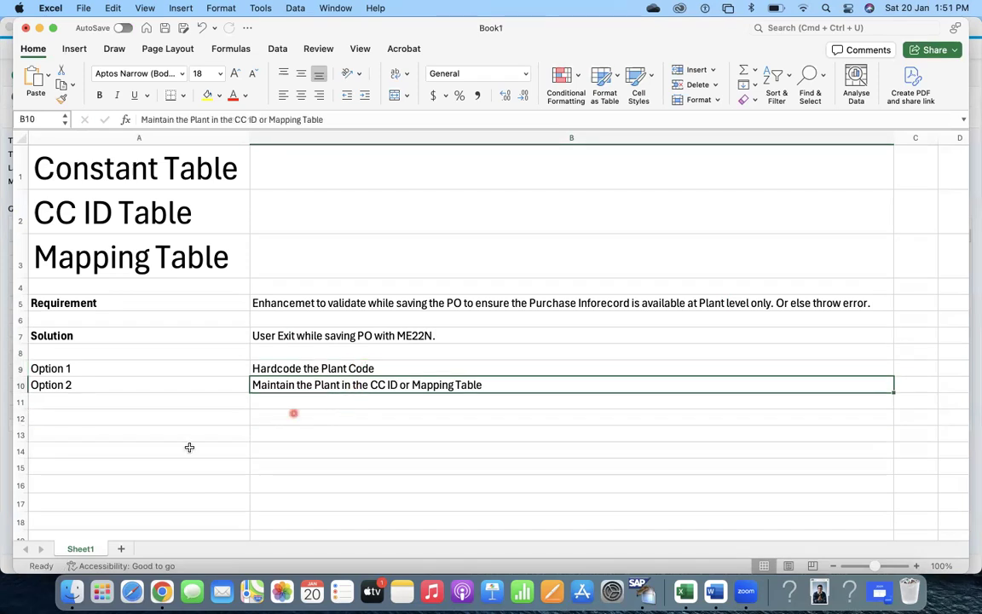
# Add a bold "Program" label in A13 with the placeholder "XXXXX" in B13.
pyautogui.press('super+b')
pyautogui.write('Pr')
pyautogui.write('o')
pyautogui.press('BackSpace')
pyautogui.write('rogram')
pyautogui.press('Tab')
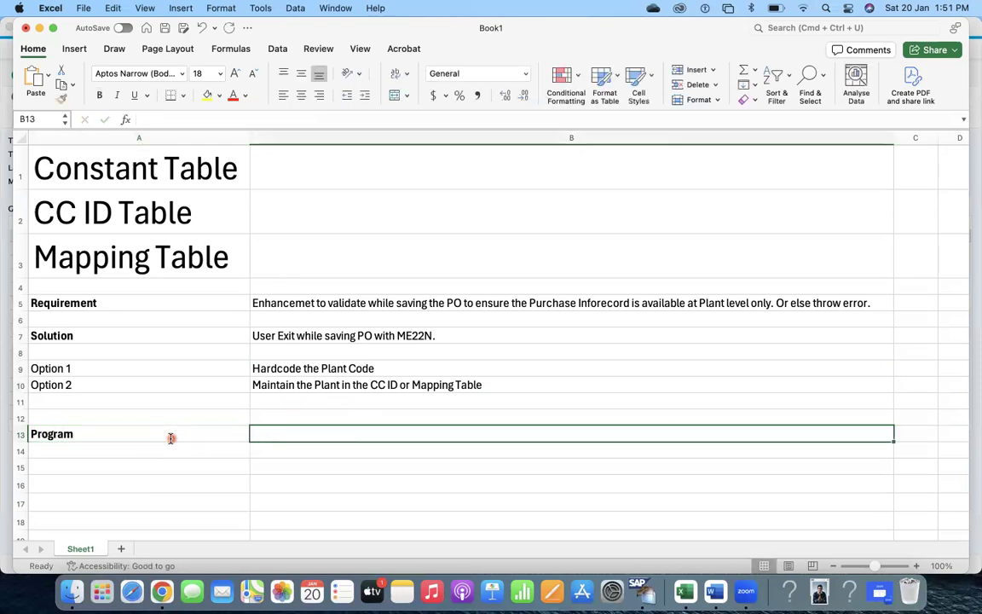
pyautogui.write('XXXXX')
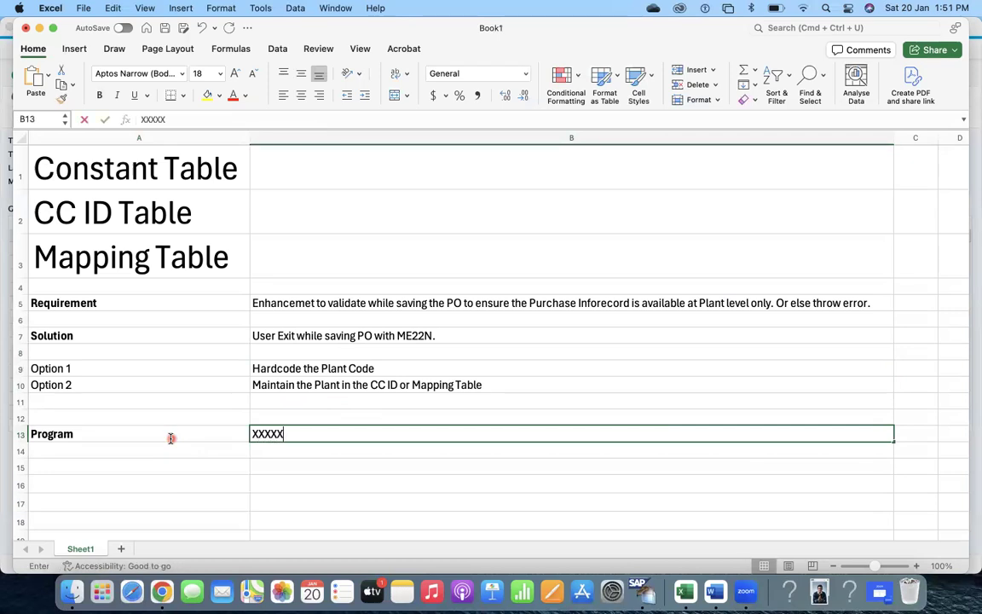
pyautogui.press('Return')
# Enter "Key 1" in A14 and "Plant Code - WERKS" in B14.
pyautogui.write('Key 1')
pyautogui.press('Tab')
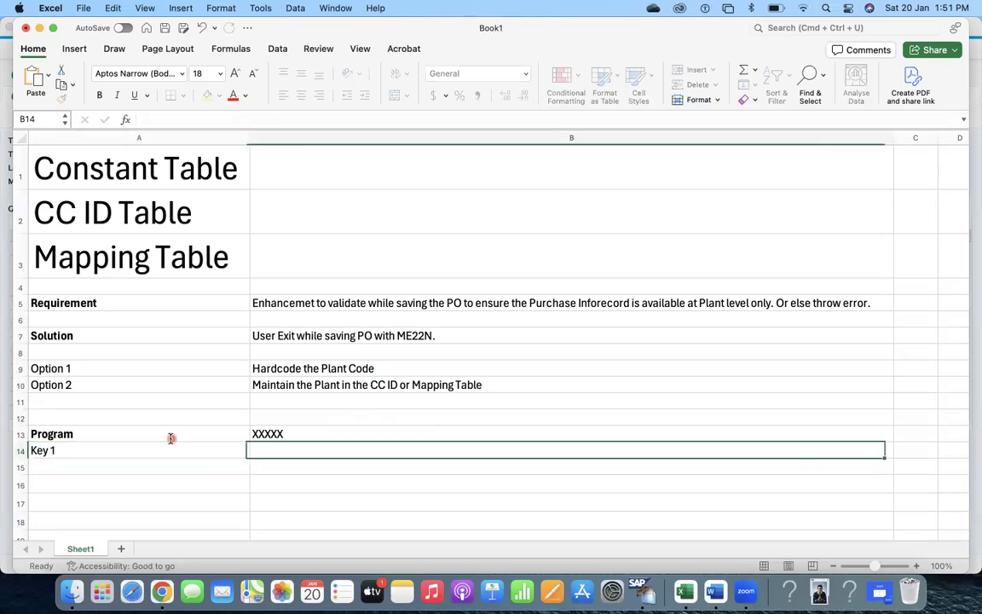
pyautogui.write('Plant Code - WERKS')
pyautogui.press('Return')
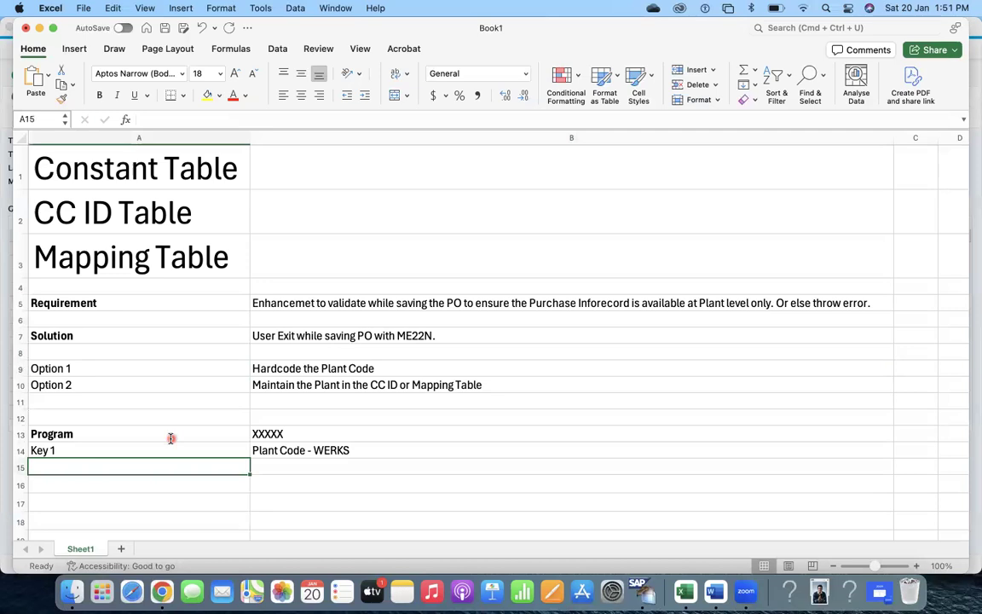
# Enter "Use" in A15 and "Validation of PIR during saving the Purchase Order" in B15.
pyautogui.write('Use')
pyautogui.press('Tab')
pyautogui.write('Validta')
pyautogui.press('BackSpace')
pyautogui.press('BackSpace')
pyautogui.write('ation')
pyautogui.write(' f')
pyautogui.press('BackSpace')
pyautogui.write('or P')
pyautogui.press('BackSpace')
pyautogui.press('BackSpace')
pyautogui.press('BackSpace')
pyautogui.write('f pff')
pyautogui.press('BackSpace')
pyautogui.press('BackSpace')
pyautogui.press('BackSpace')
pyautogui.write('PIR during saving the Purchase Order')
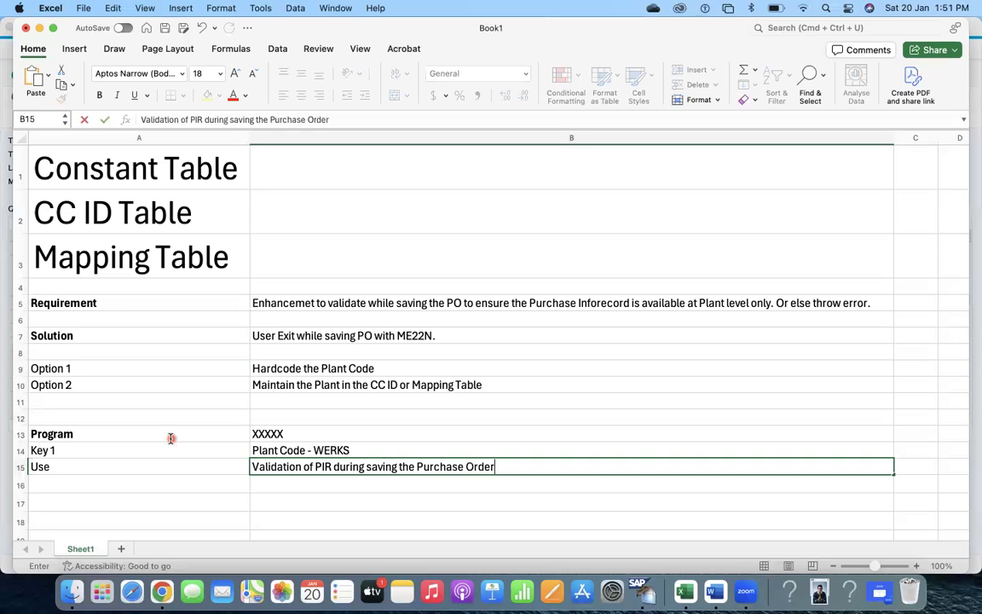
pyautogui.press('Return')
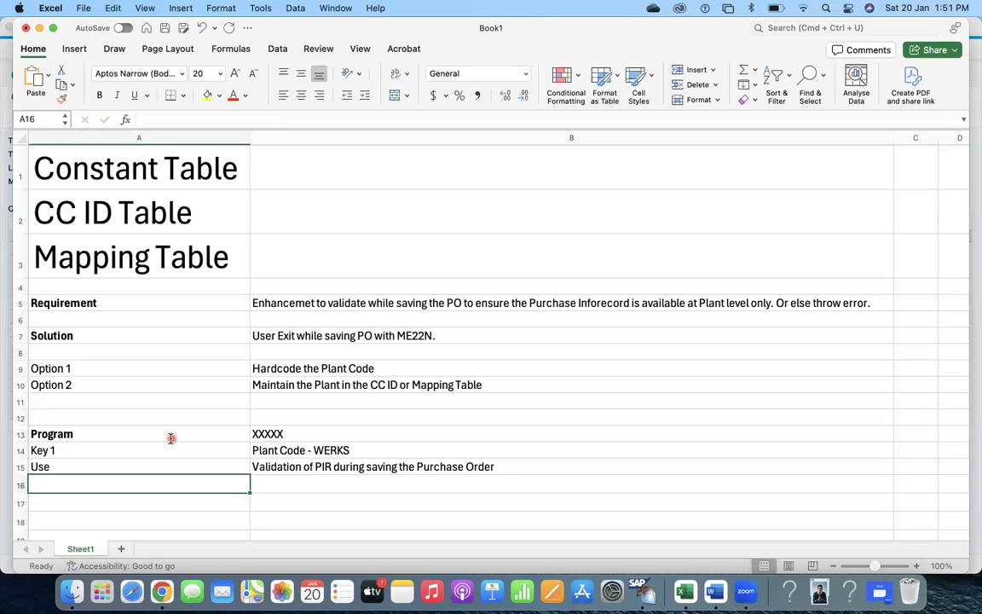
# Make the labels in A13 to A15 bold and enter the label "Parameter value" in A16.
pyautogui.moveTo(76, 436); pyautogui.dragTo(77, 467)
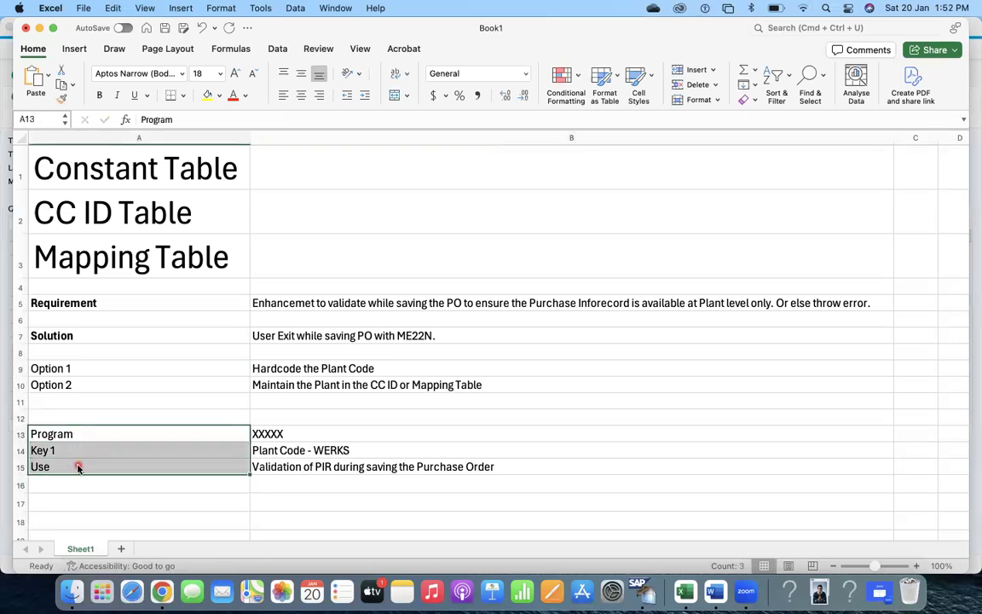
pyautogui.press('super+b')
pyautogui.click(83, 487)
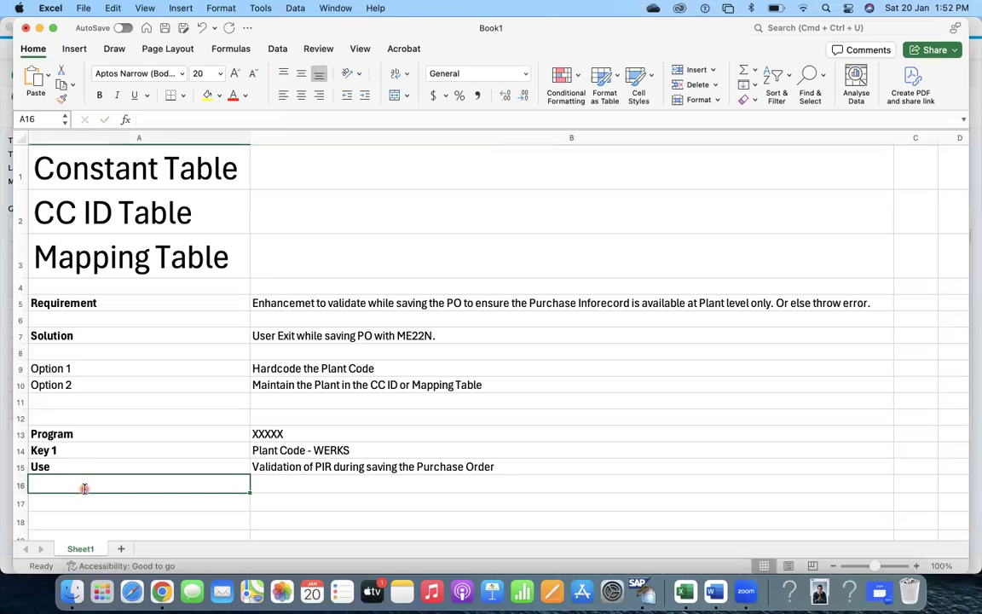
pyautogui.write('Paramet')
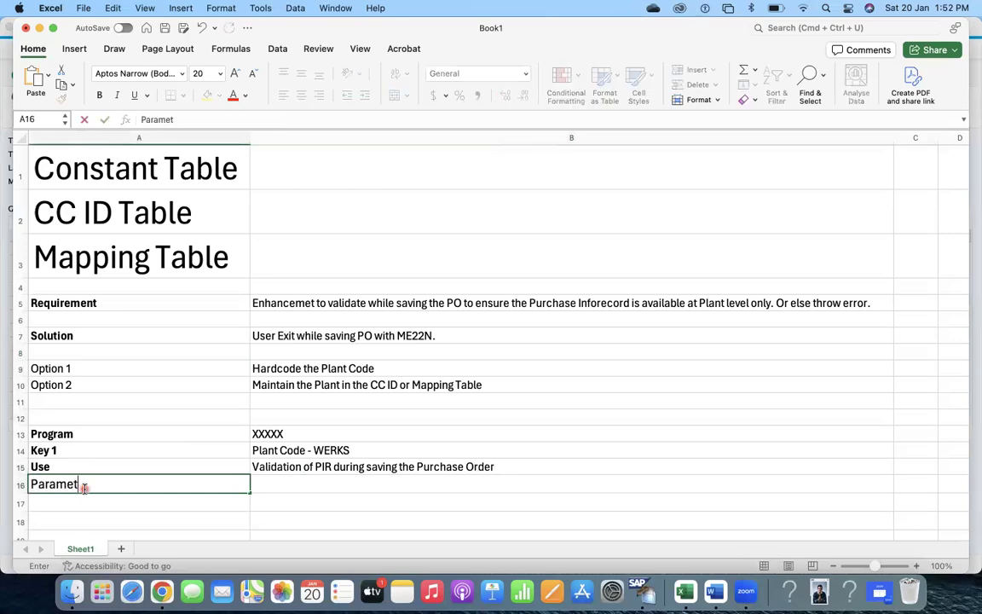
pyautogui.write('er value')
pyautogui.press('Return')
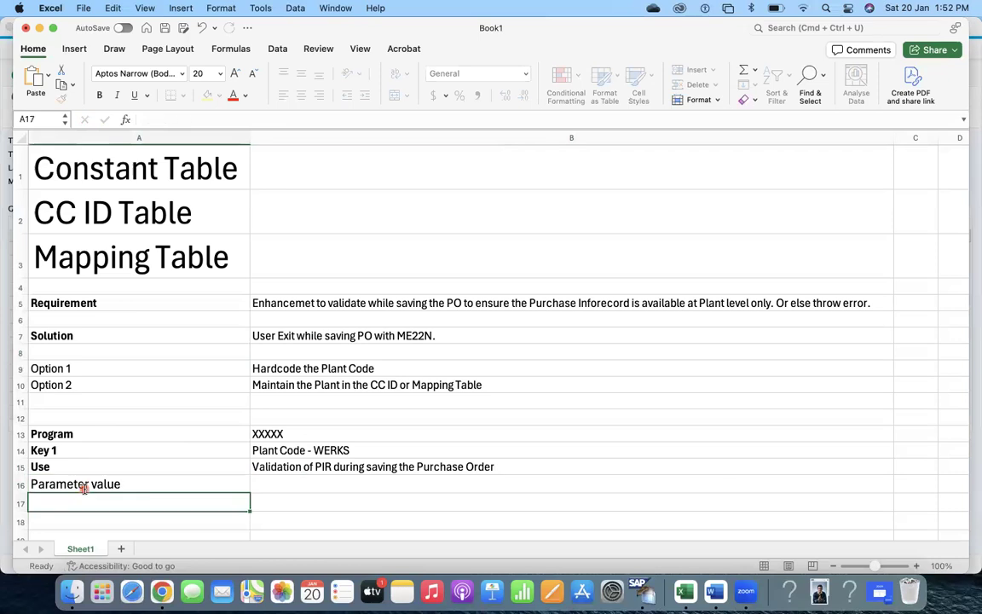
# Enter 1001 as the parameter value in B16.
pyautogui.click(291, 484)
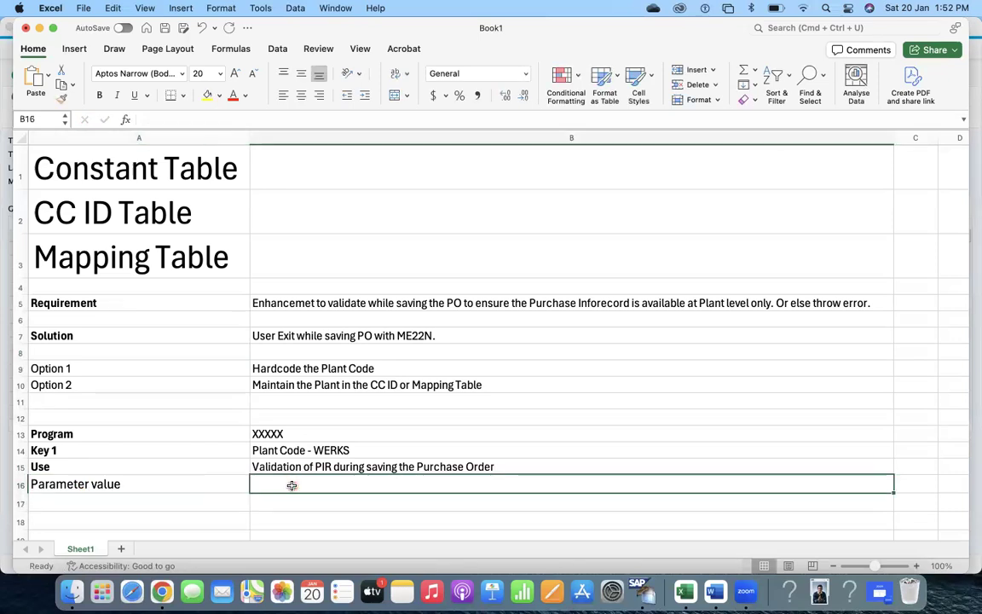
pyautogui.write('1001')
pyautogui.press('Return')
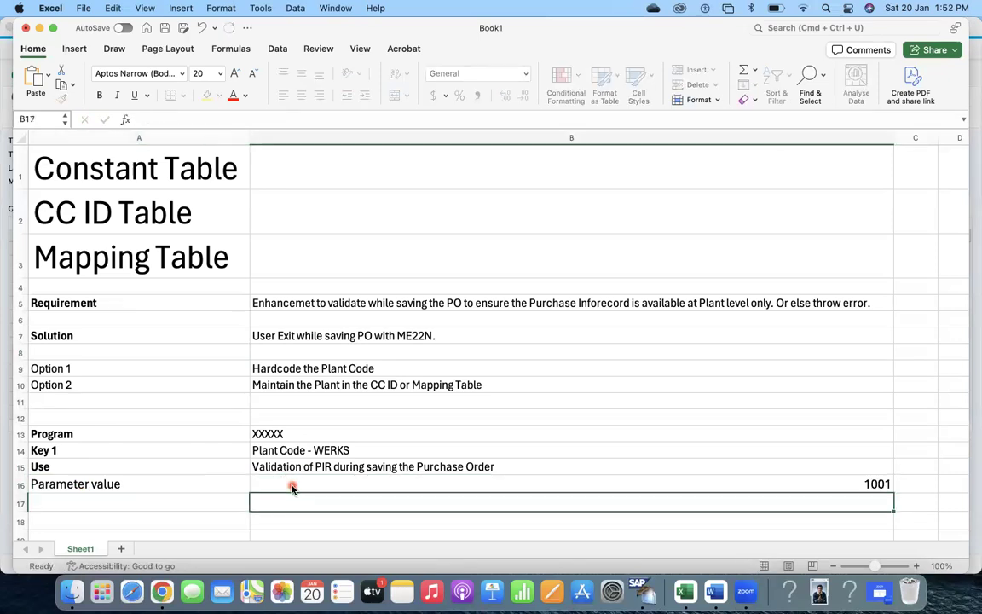
# Set the parameter value in B16 to "GKP1".
pyautogui.click(332, 481)
pyautogui.write('g')
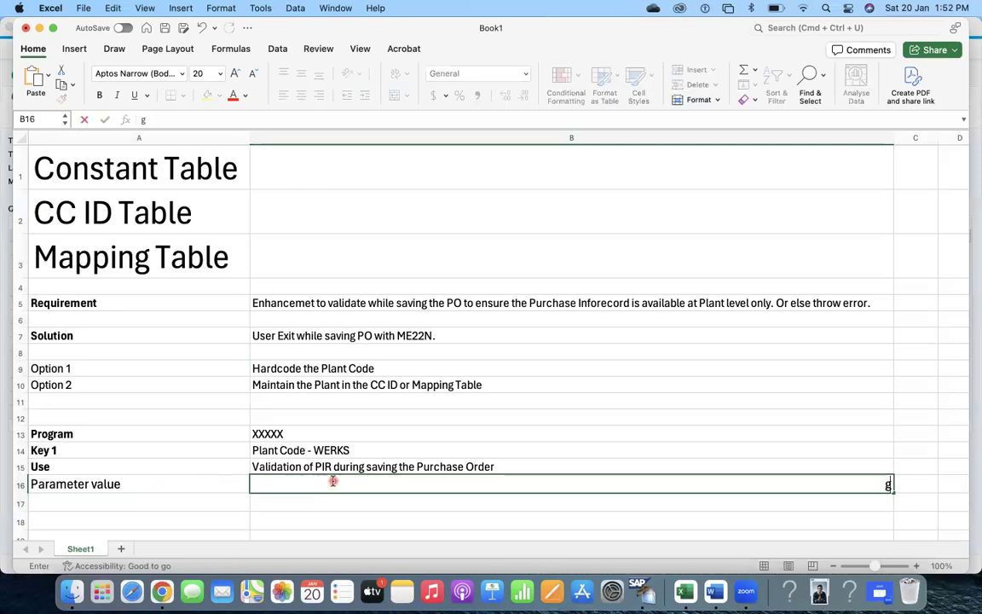
pyautogui.write('KP1')
pyautogui.press('Return')
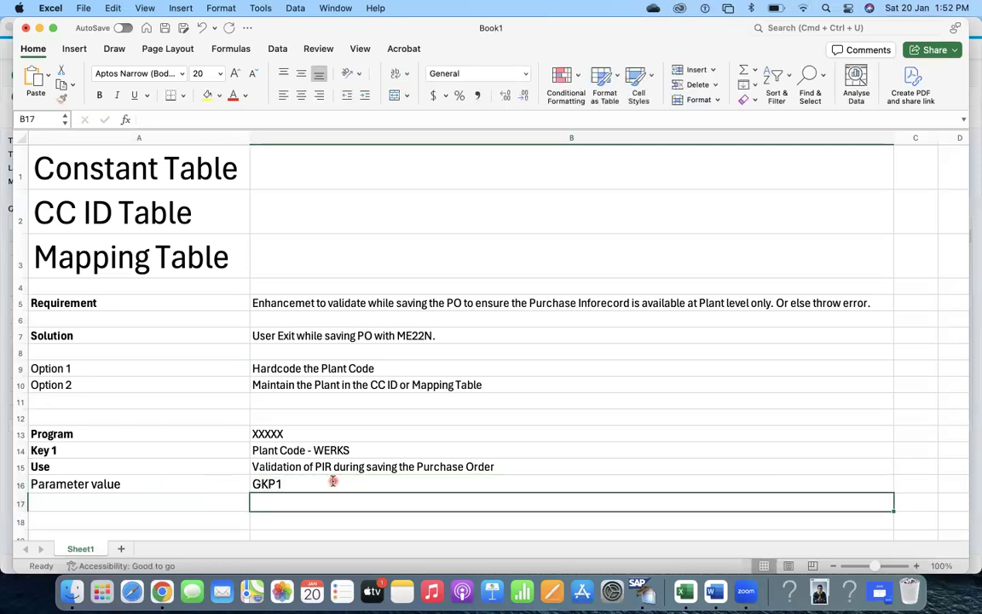
pyautogui.click(303, 479)
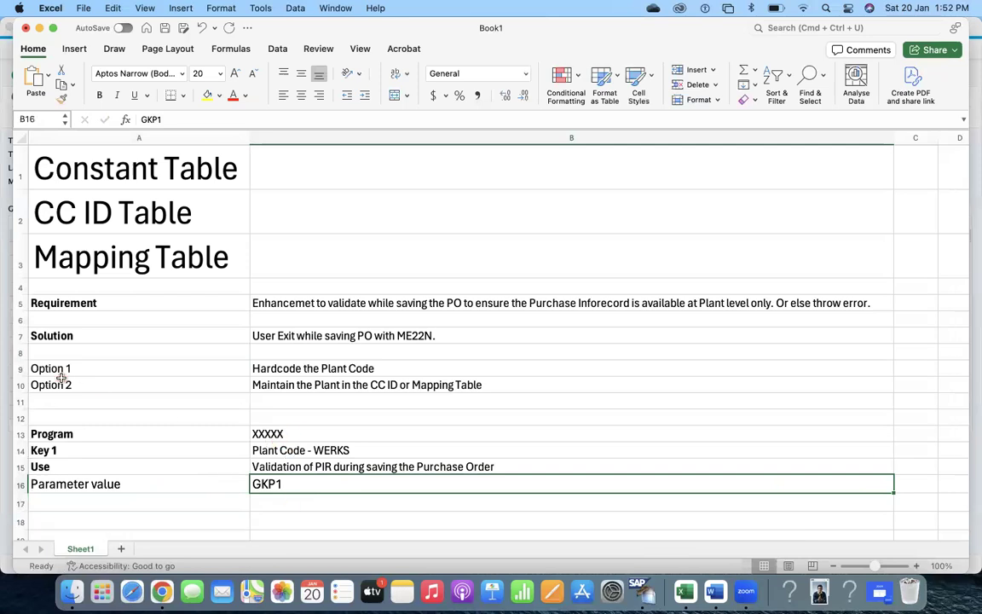
pyautogui.click(259, 433)
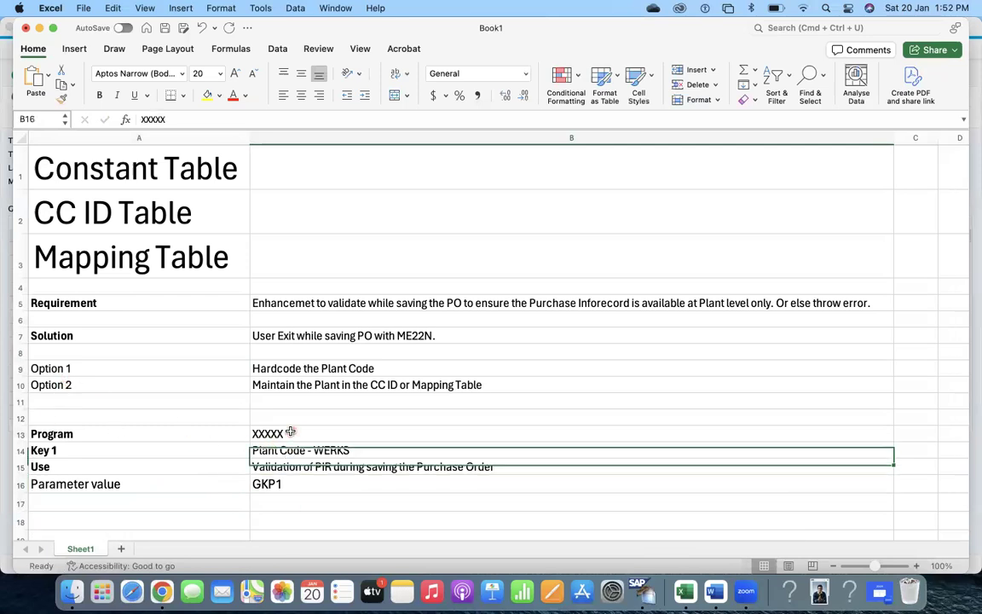
pyautogui.click(331, 467)
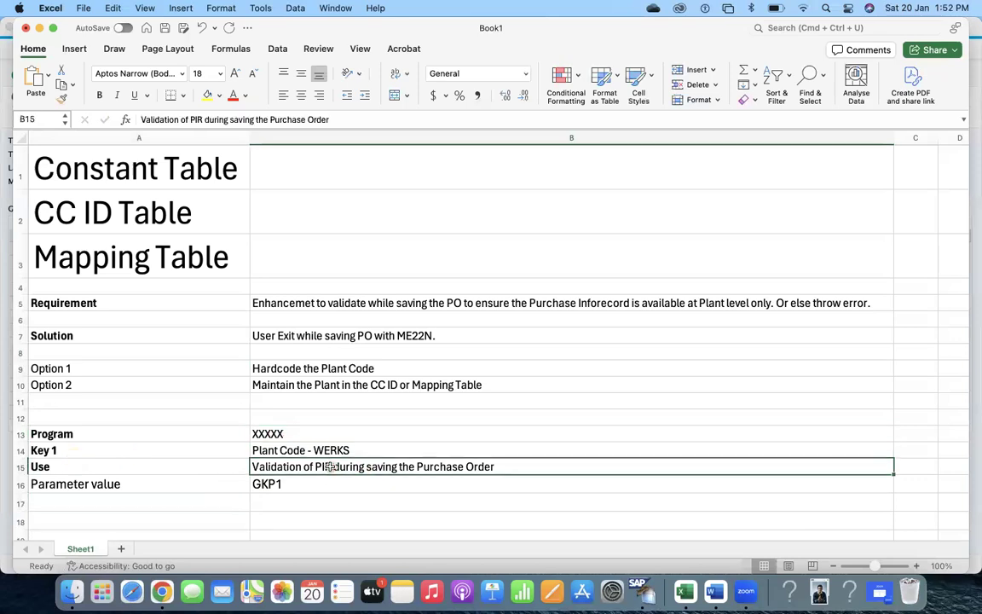
pyautogui.click(311, 450)
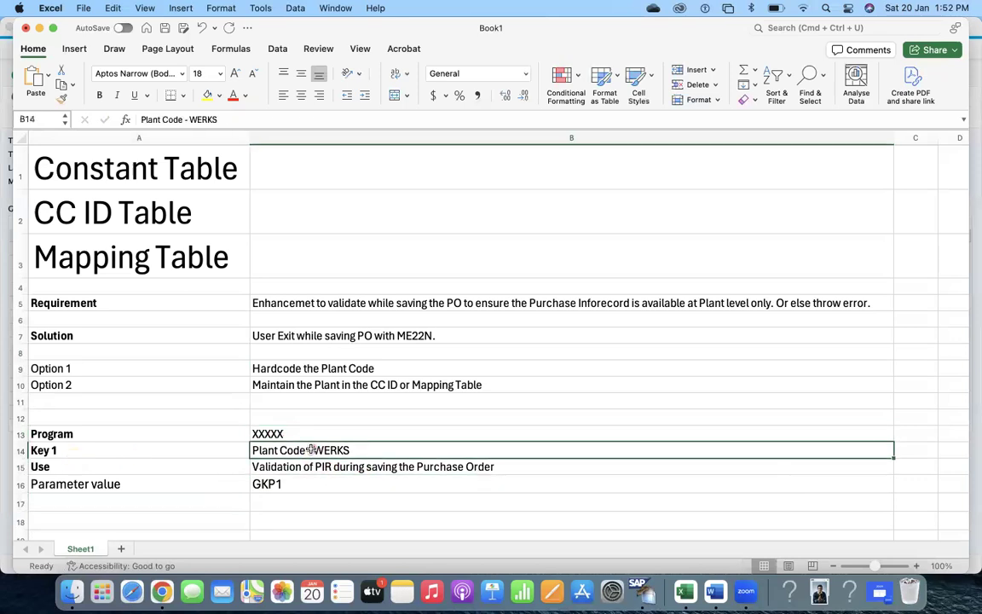
# Move the Key 1 row below the Use row, directly above the Parameter value row.
pyautogui.click(19, 450)
pyautogui.press('super+c')
pyautogui.click(17, 483)
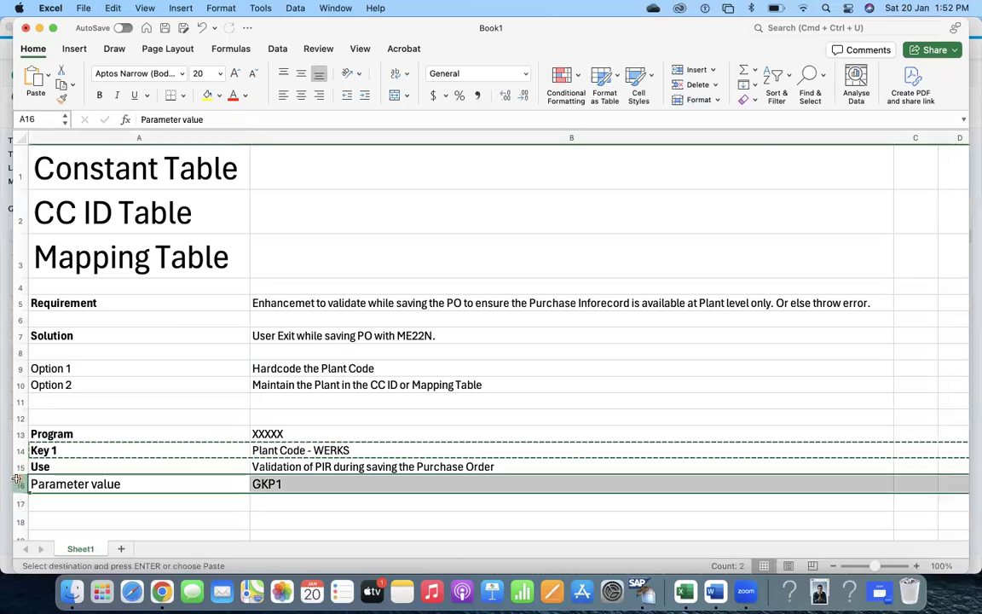
pyautogui.hotkey('ctrl', 'shift', '=')
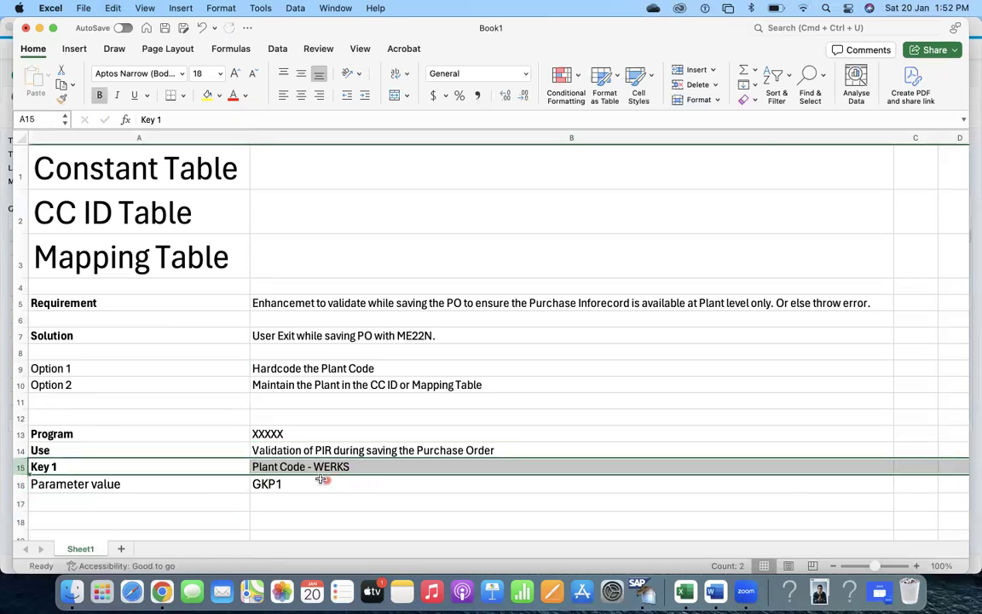
pyautogui.click(321, 480)
pyautogui.click(278, 430)
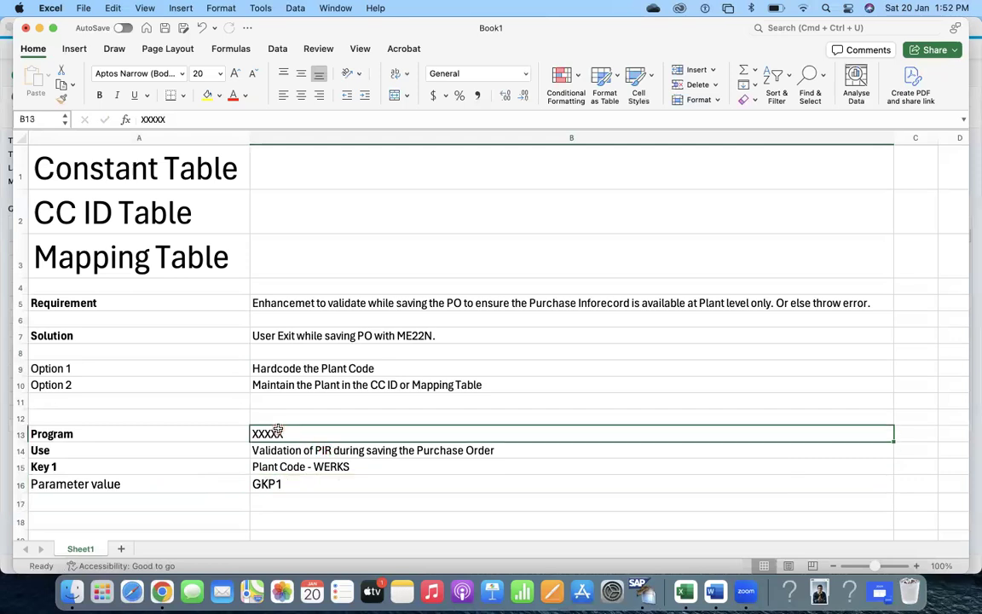
pyautogui.click(270, 450)
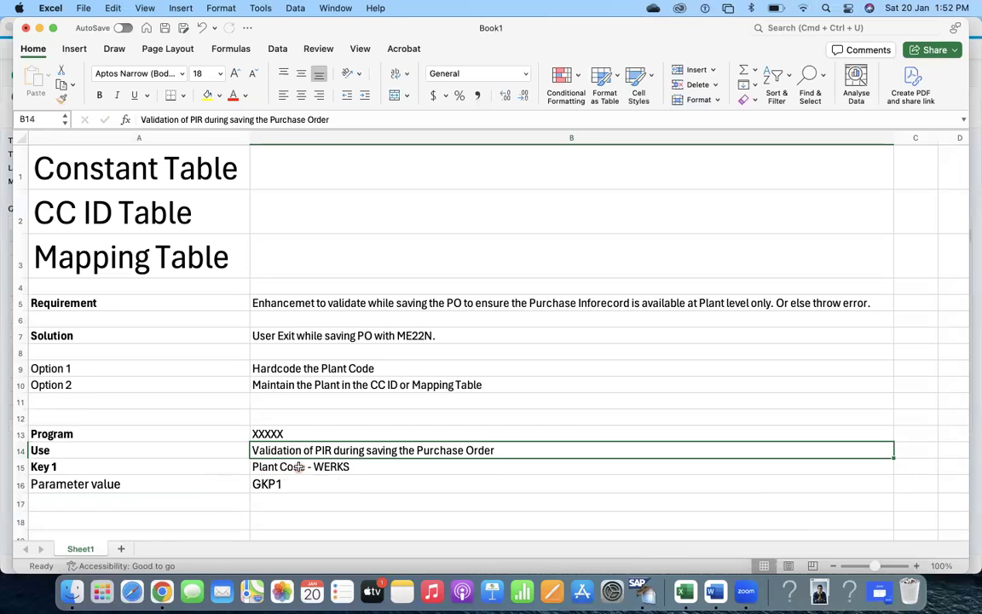
pyautogui.click(275, 466)
pyautogui.click(269, 489)
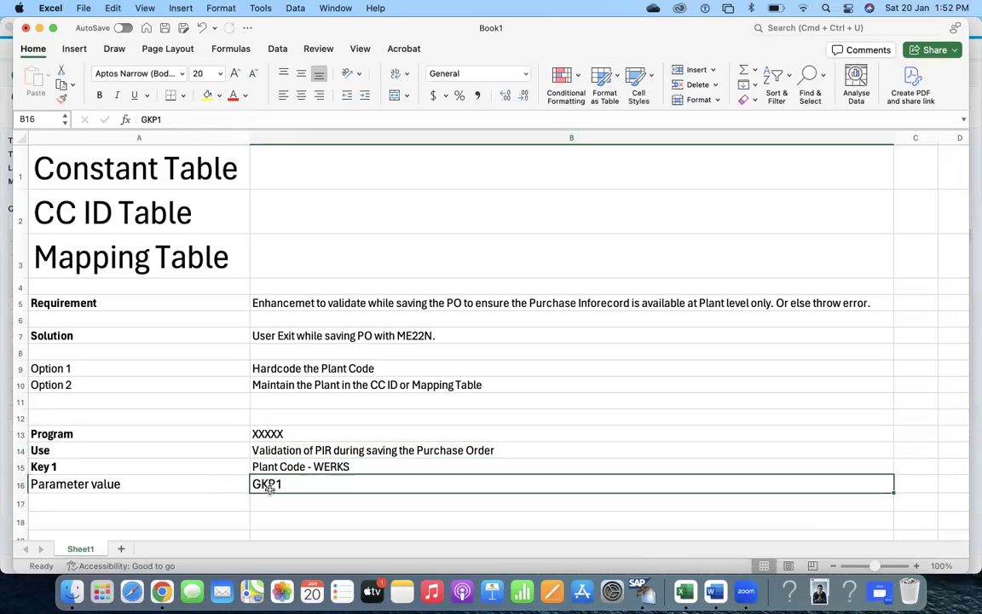
pyautogui.click(384, 304)
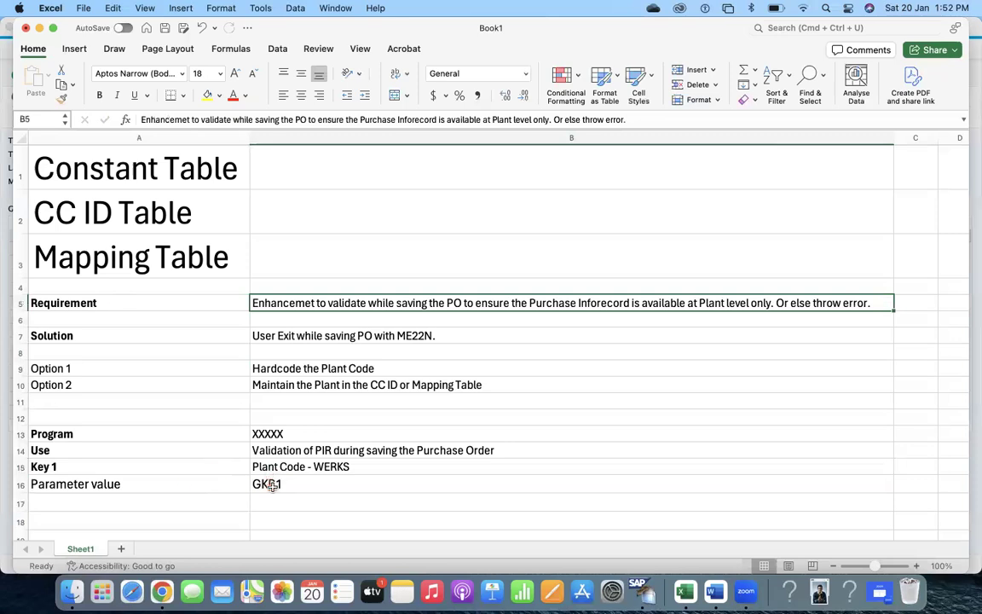
# Insert a copy of the Key 1 row above the Parameter value row and change its label in A16 to "Sequence".
pyautogui.click(17, 484)
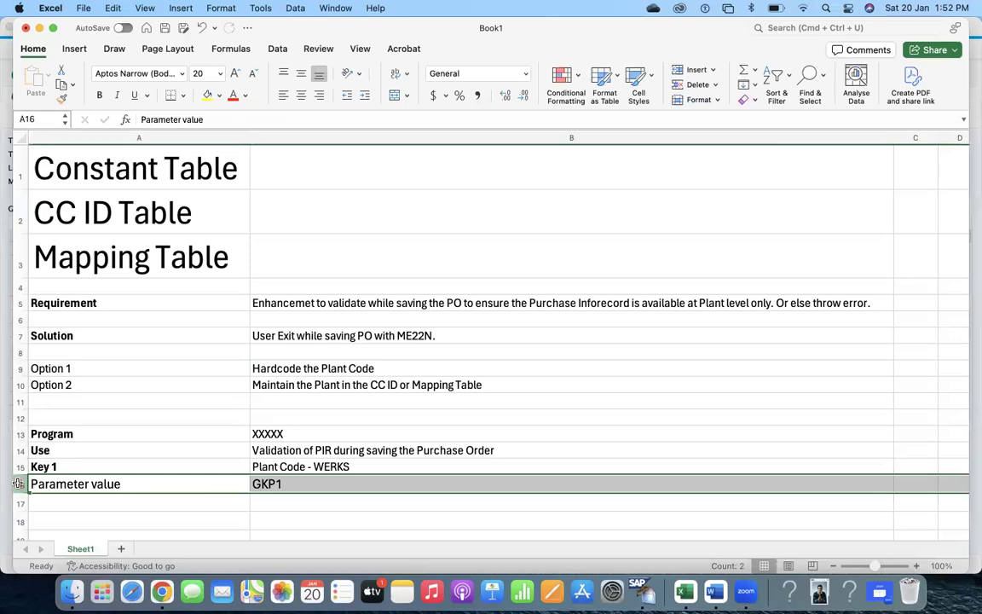
pyautogui.press('super+shift+equal')
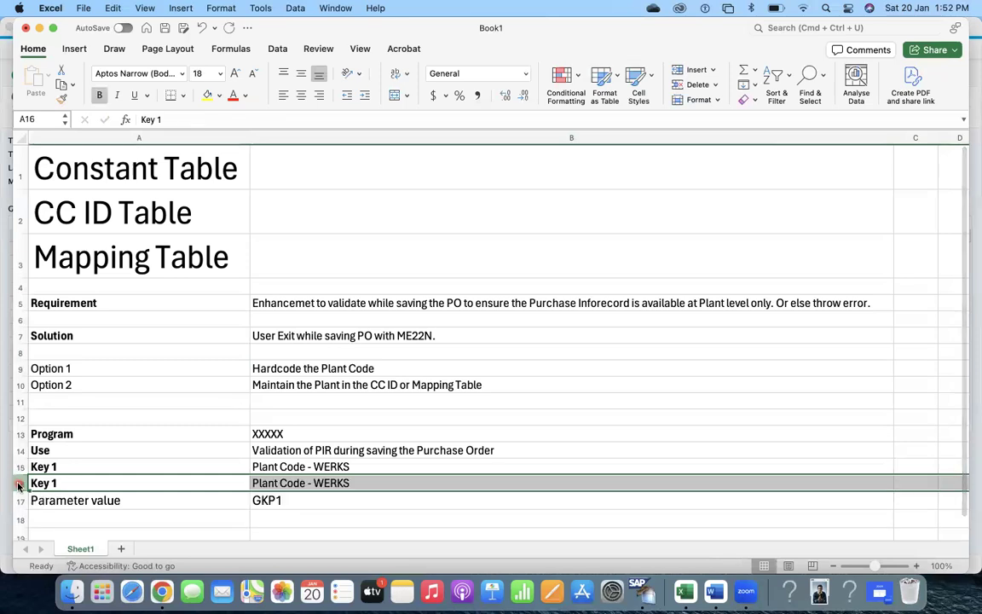
pyautogui.click(85, 482)
pyautogui.write('S')
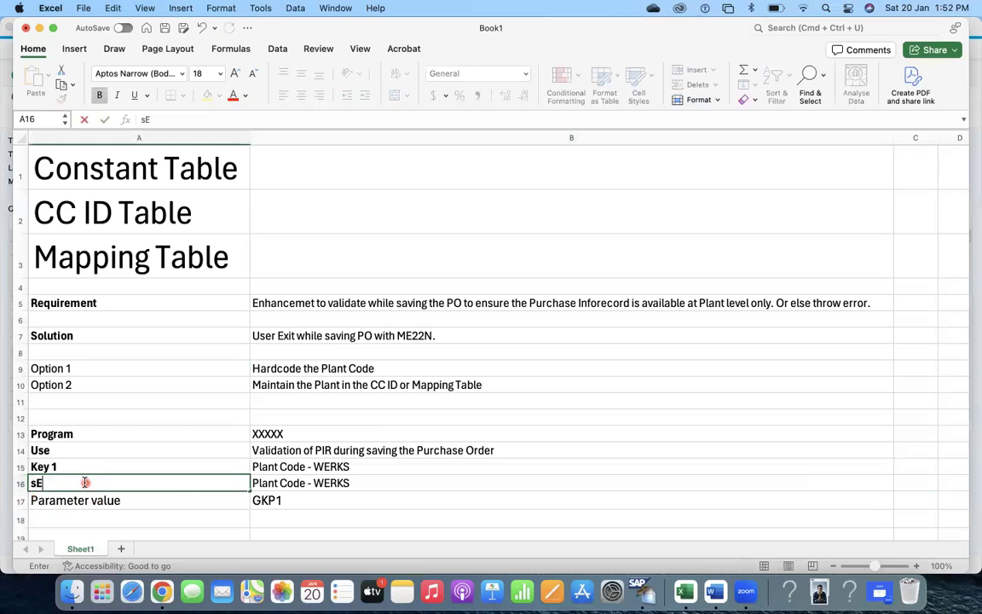
pyautogui.write('equence')
pyautogui.press('Tab')
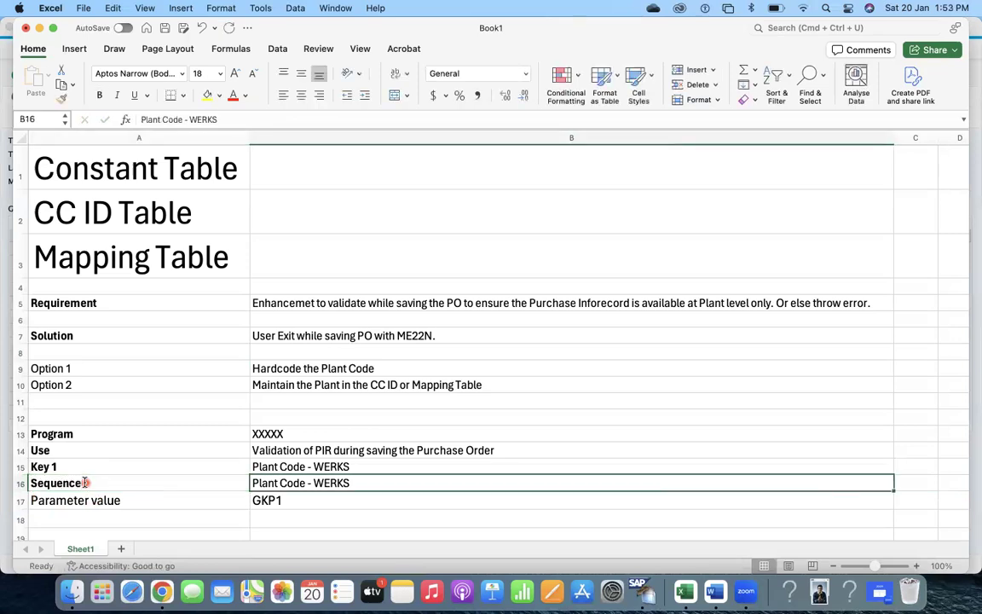
# Enter 1 as the sequence value in B16, stored as text.
pyautogui.write('1')
pyautogui.press('Return')
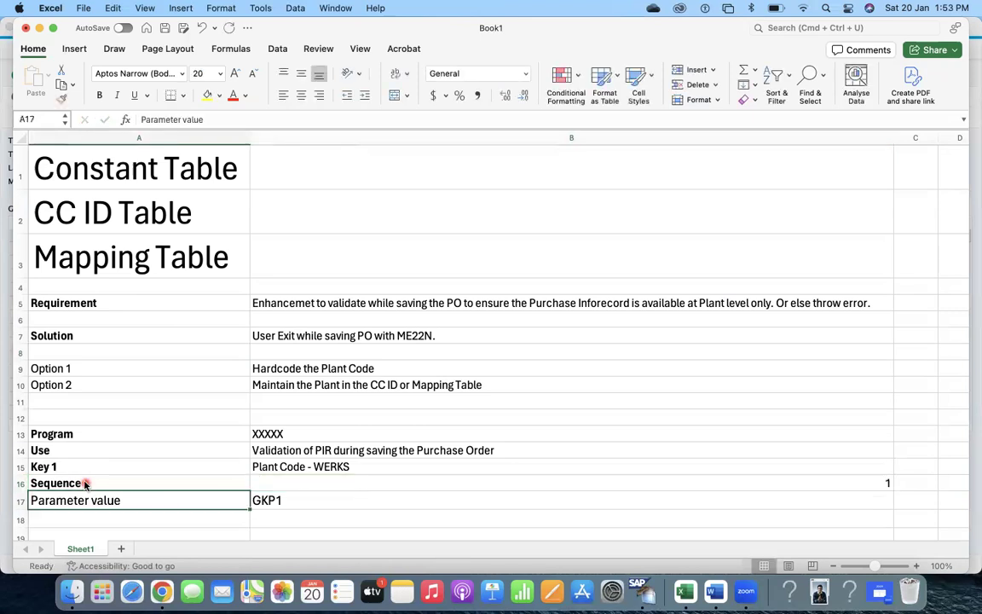
pyautogui.click(260, 484)
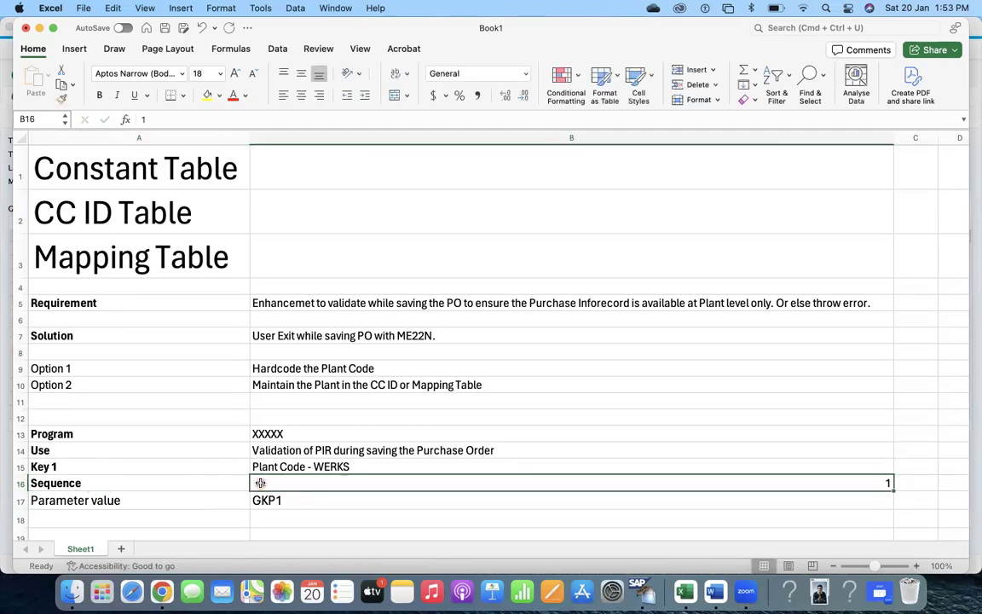
pyautogui.write("'1")
pyautogui.press('Return')
pyautogui.click(303, 482)
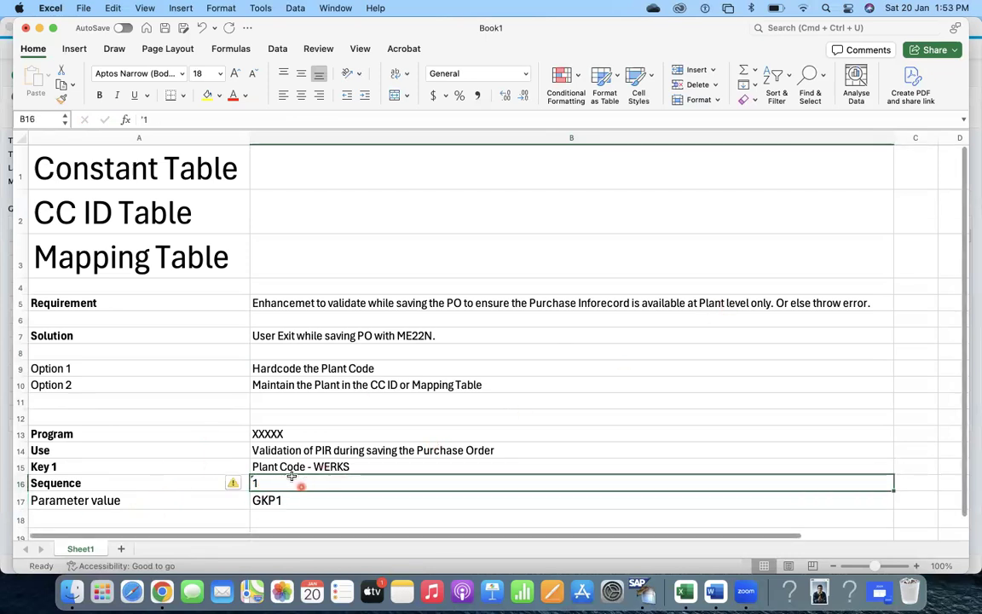
# Switch to SAP GUI and load table EINE in General Table Display to examine its plant and purchasing organization fields.
pyautogui.click(281, 434)
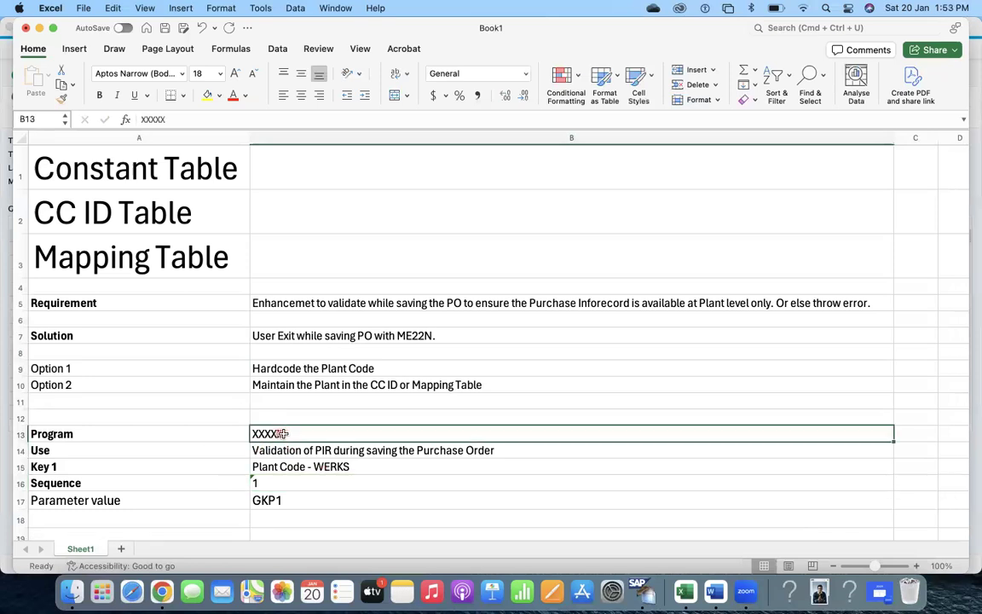
pyautogui.click(640, 589)
pyautogui.click(154, 145)
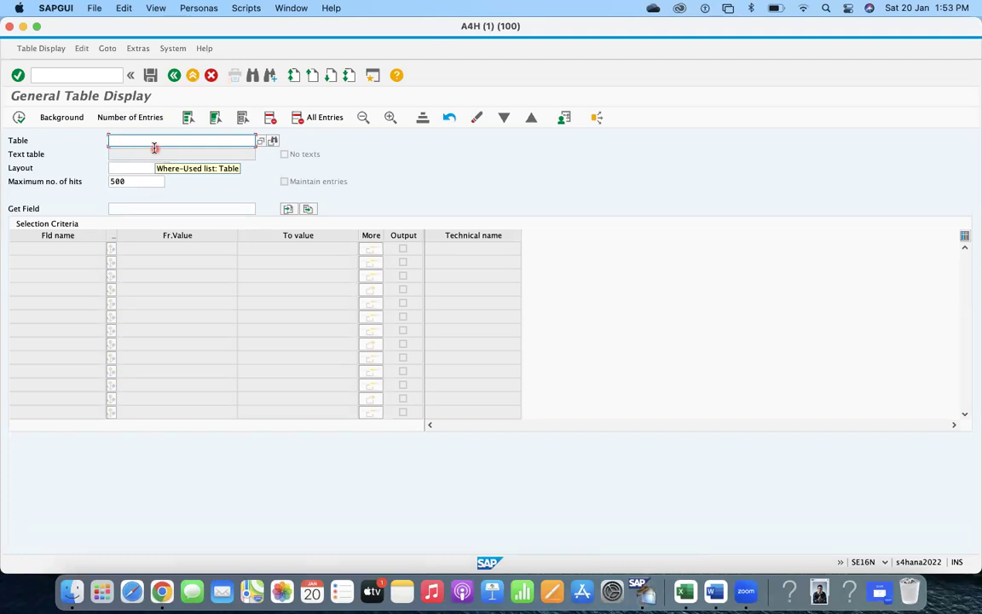
pyautogui.press('Return')
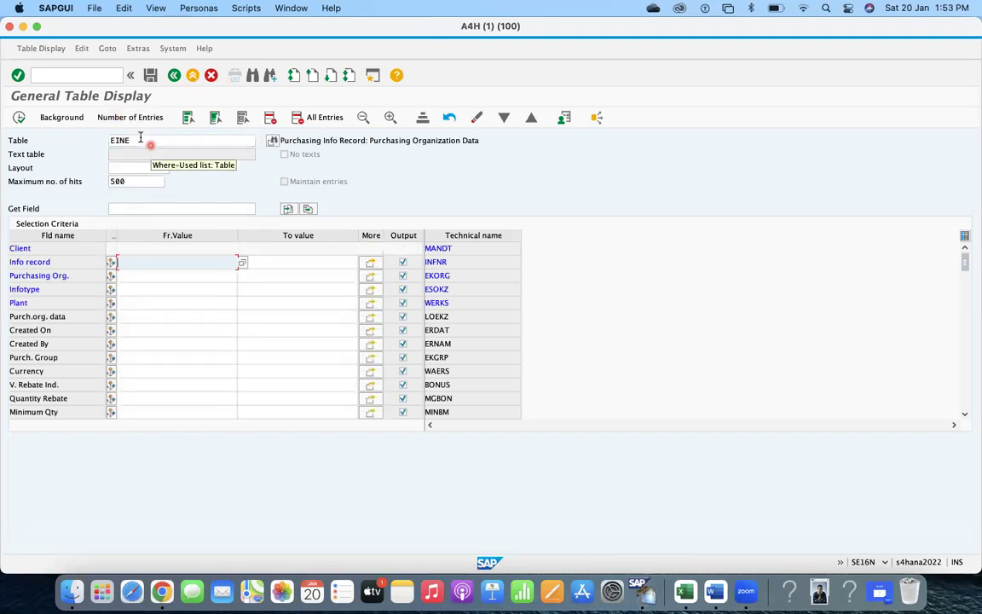
pyautogui.click(136, 302)
pyautogui.click(119, 275)
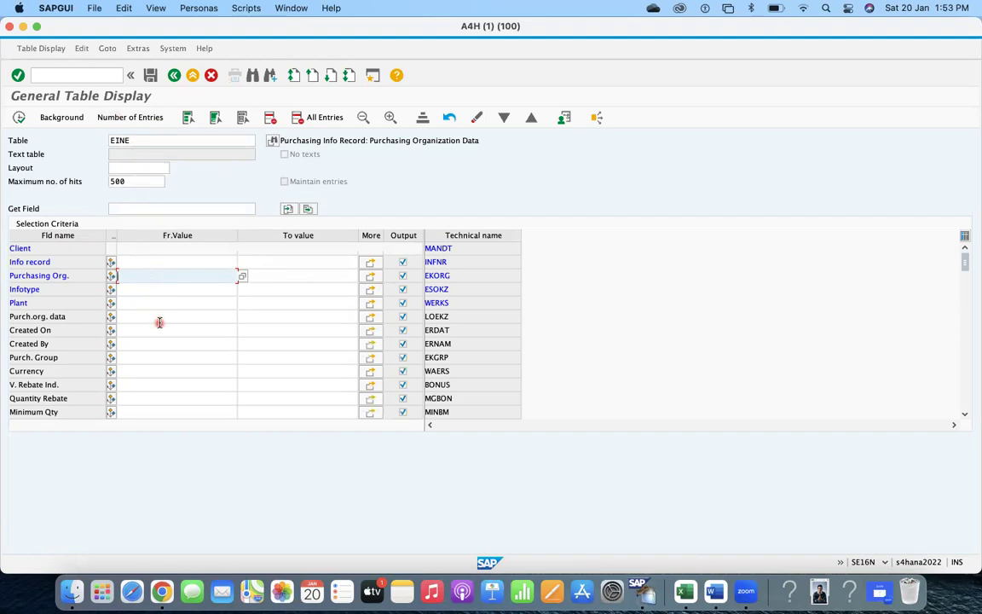
# Load table TSTC and display its entry for transaction code ME22N.
pyautogui.click(152, 142)
pyautogui.press('super+a')
pyautogui.write('tstc')
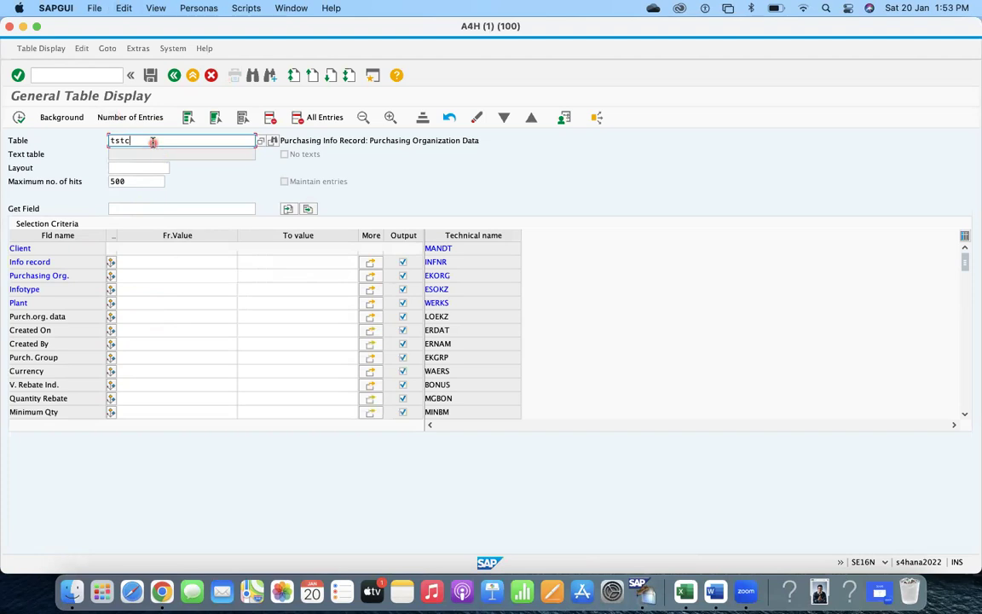
pyautogui.press('Return')
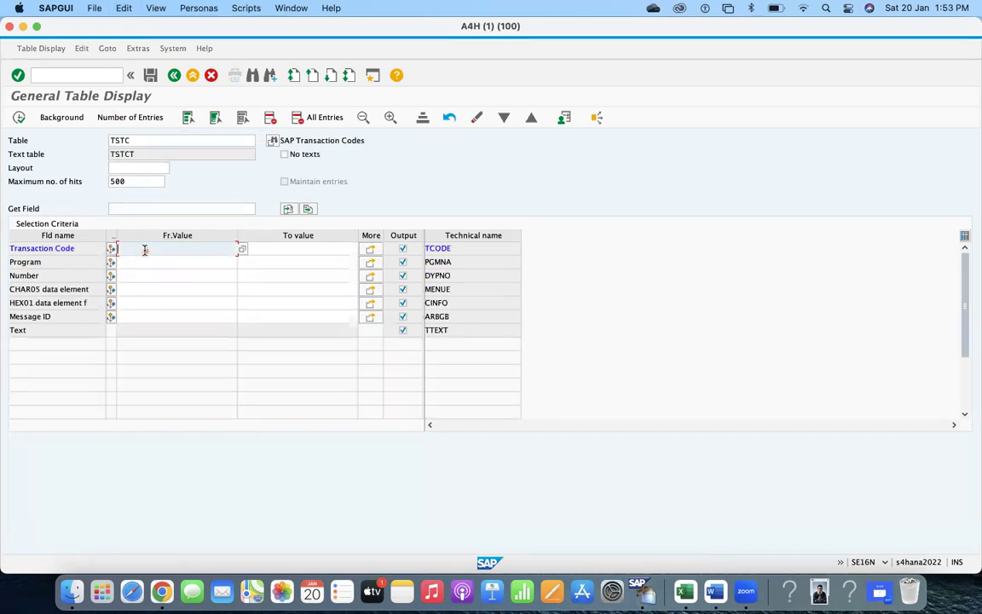
pyautogui.write('me22n')
pyautogui.click(19, 118)
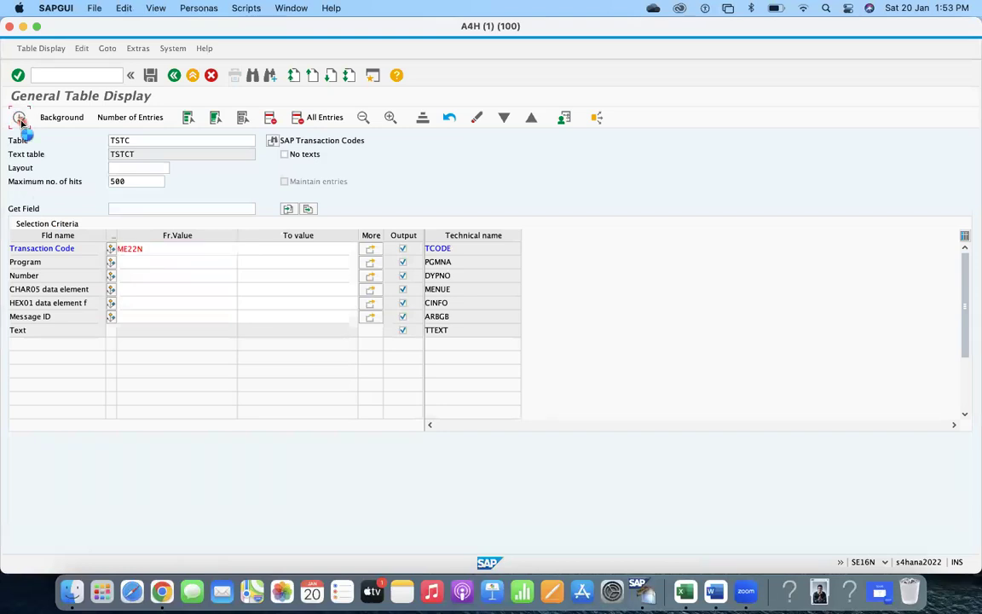
# Copy the program name RM_MEPO_GUI from the ME22N entry and paste it into B13 of the Excel sheet.
pyautogui.click(84, 248)
pyautogui.press('super+c')
pyautogui.press('super+c')
pyautogui.press('super+c')
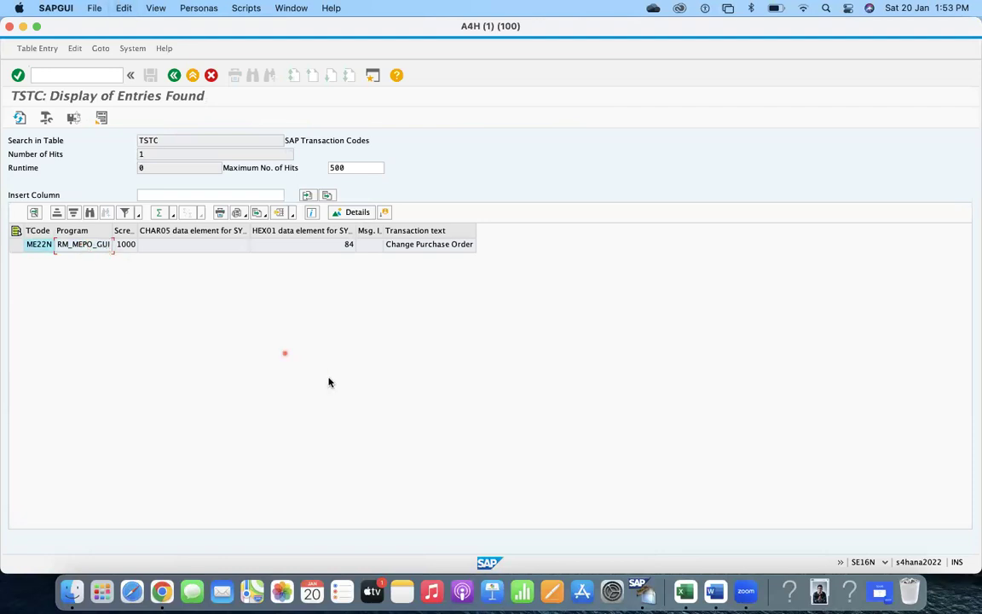
pyautogui.click(685, 591)
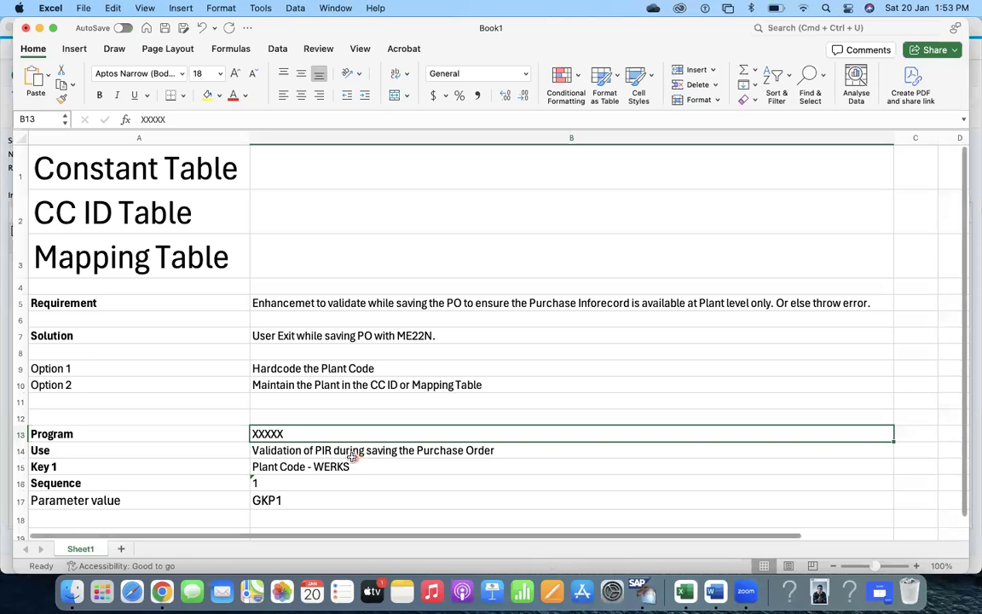
pyautogui.press('super+v')
pyautogui.click(365, 484)
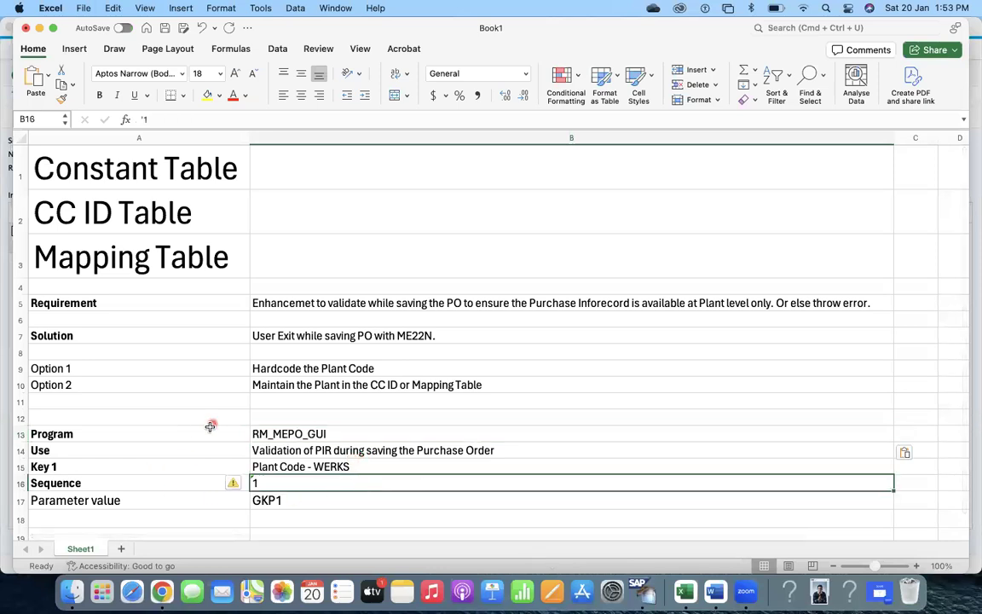
# Copy the program, use and key values from B13 to B15 into C13 to C15.
pyautogui.click(299, 438)
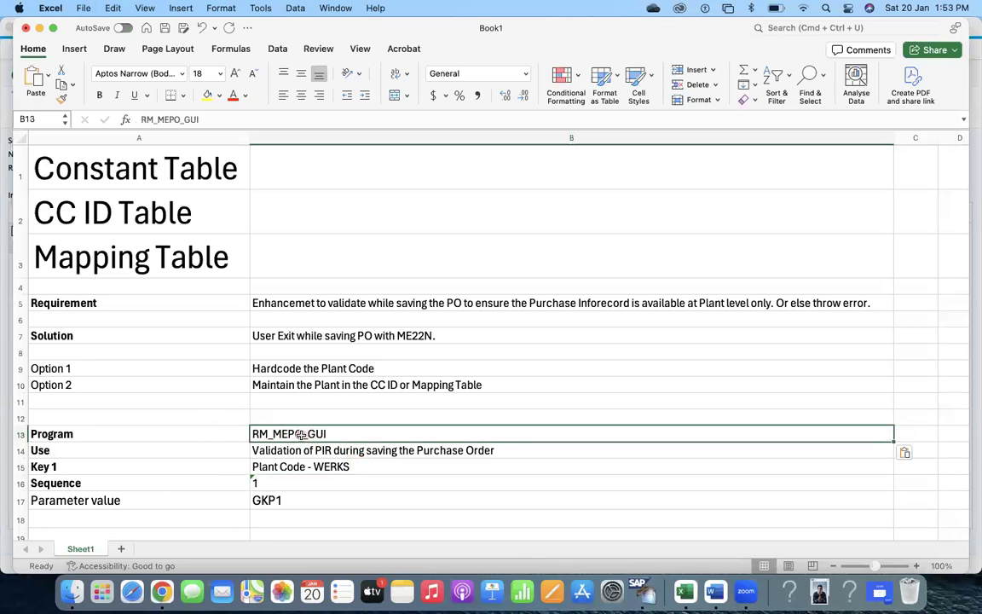
pyautogui.press('Right')
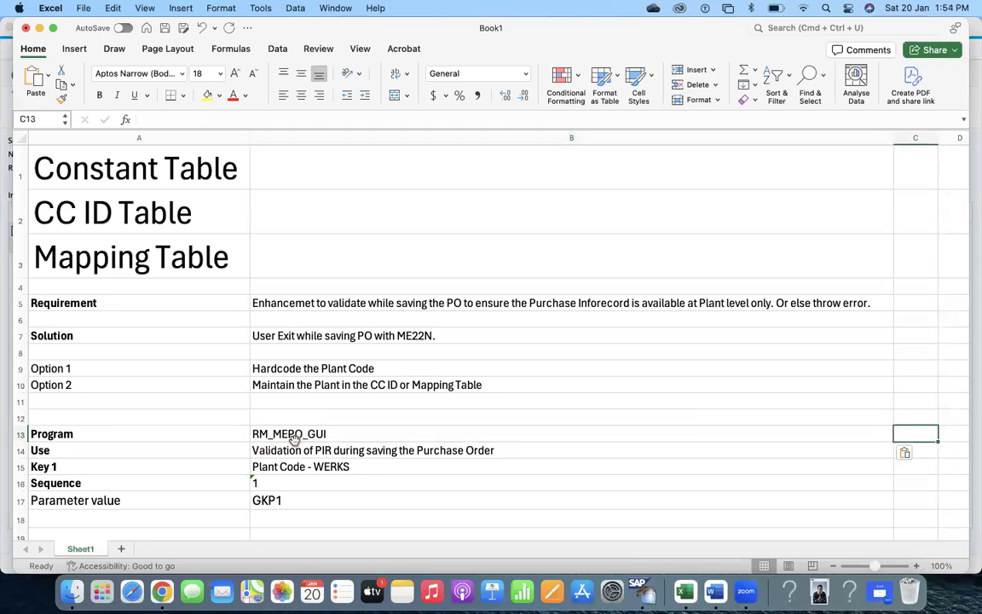
pyautogui.press('super+v')
pyautogui.press('Down')
pyautogui.press('super+v')
pyautogui.press('Down')
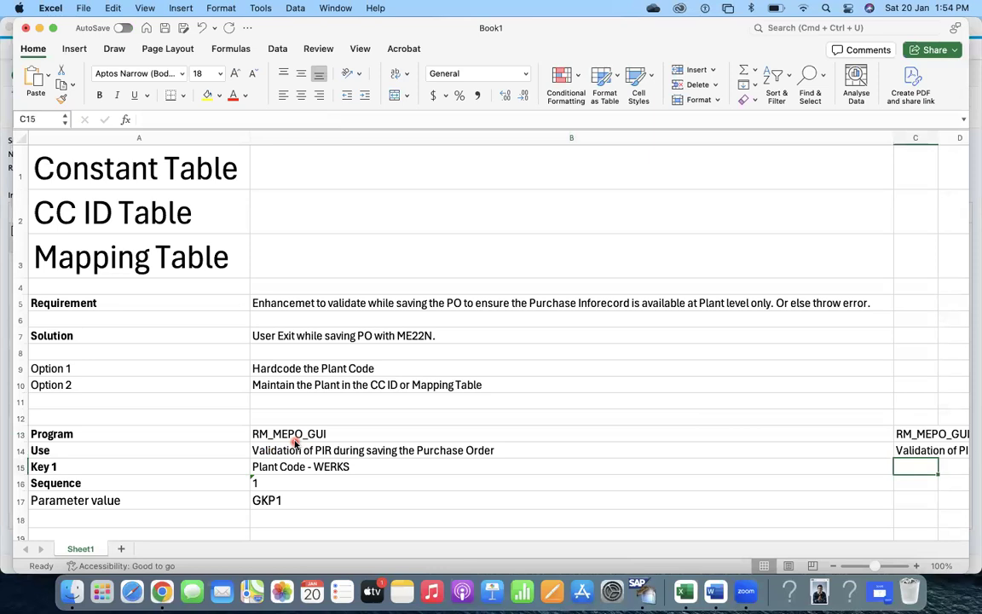
pyautogui.press('super+v')
# Enter 2 as the sequence in C16 and "GKP2" as the parameter value in C17.
pyautogui.press('Down')
pyautogui.write('2')
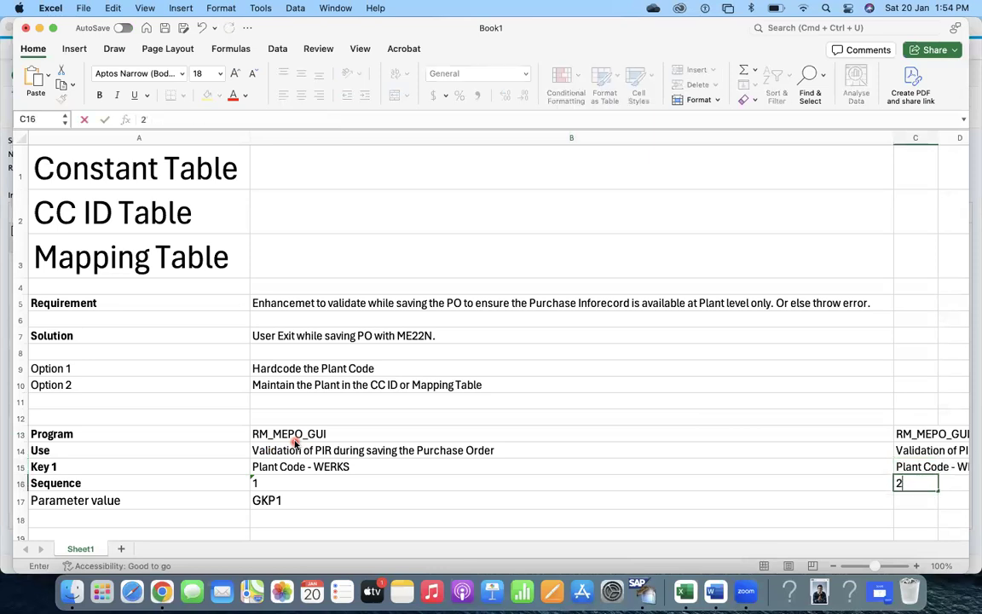
pyautogui.press('Return')
pyautogui.write('GKP')
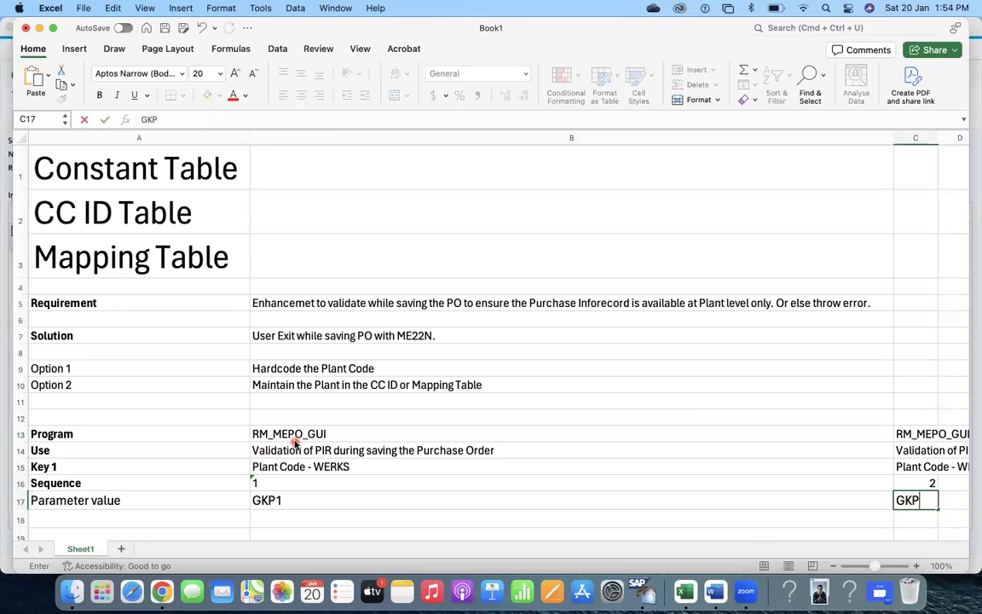
pyautogui.write('2')
pyautogui.press('Tab')
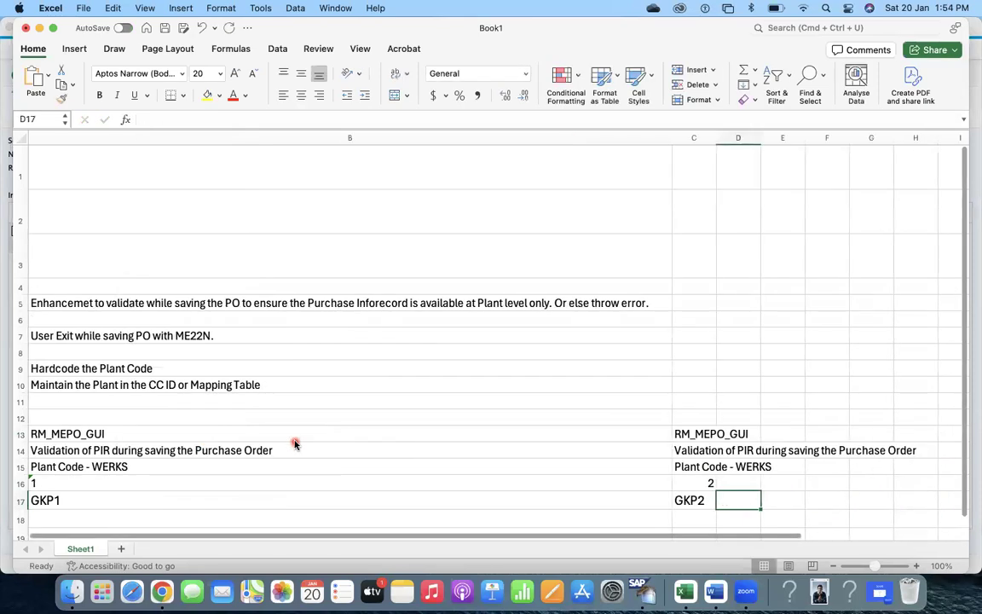
# Autofit column C to its contents and re-enter the sequence value 2 in C16 as text.
pyautogui.doubleClick(716, 138)
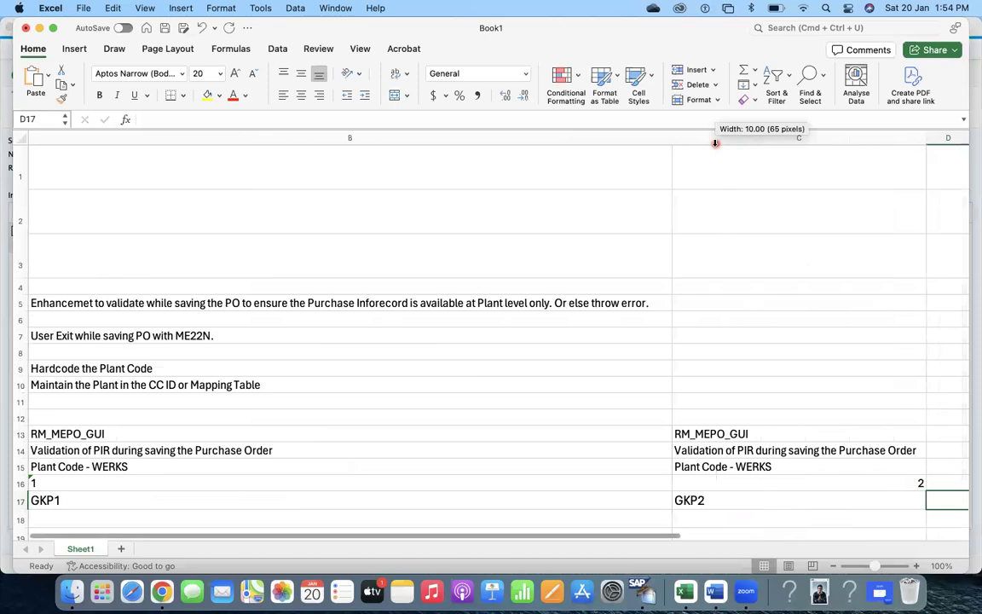
pyautogui.click(745, 480)
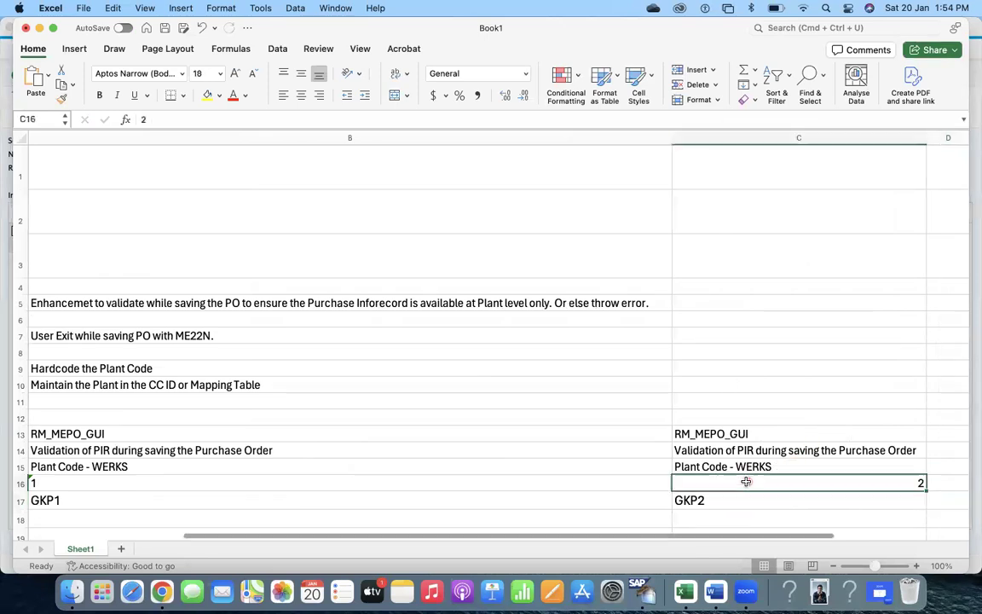
pyautogui.write("'2")
pyautogui.press('Return')
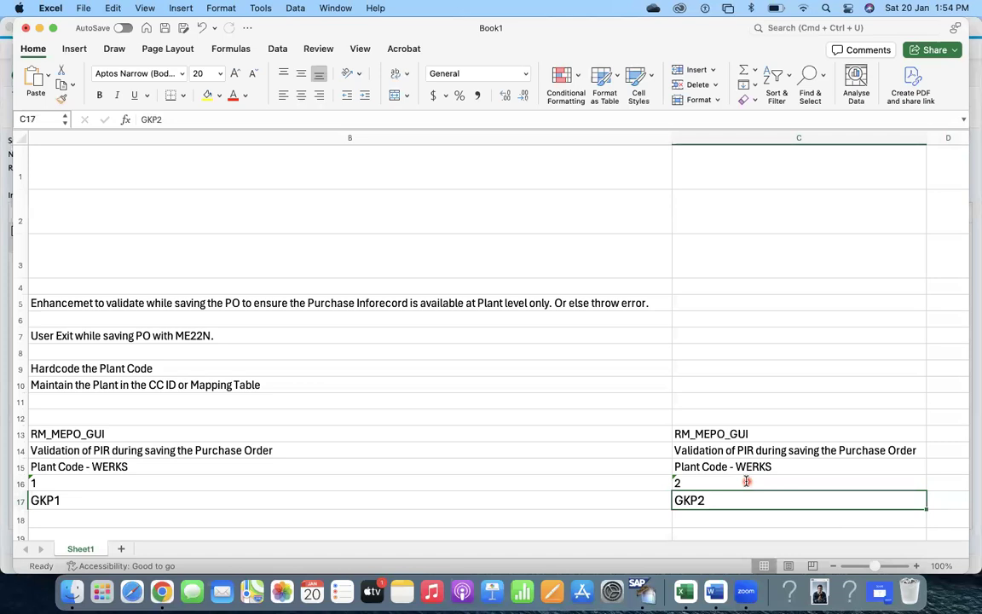
# Set the font size of the whole sheet to 16.
pyautogui.press('Left')
pyautogui.press('Left')
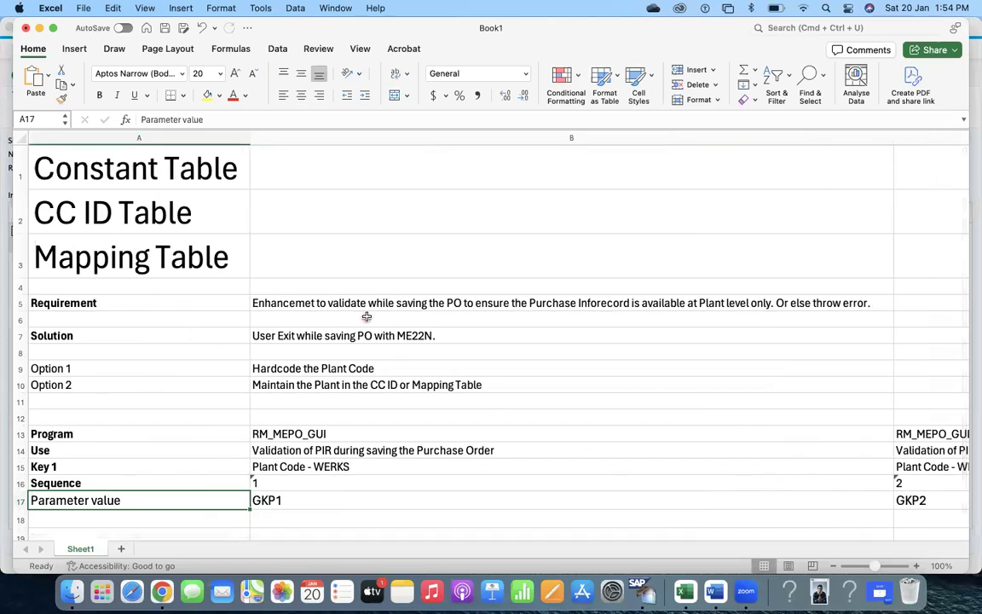
pyautogui.click(17, 137)
pyautogui.click(203, 73)
pyautogui.write('50')
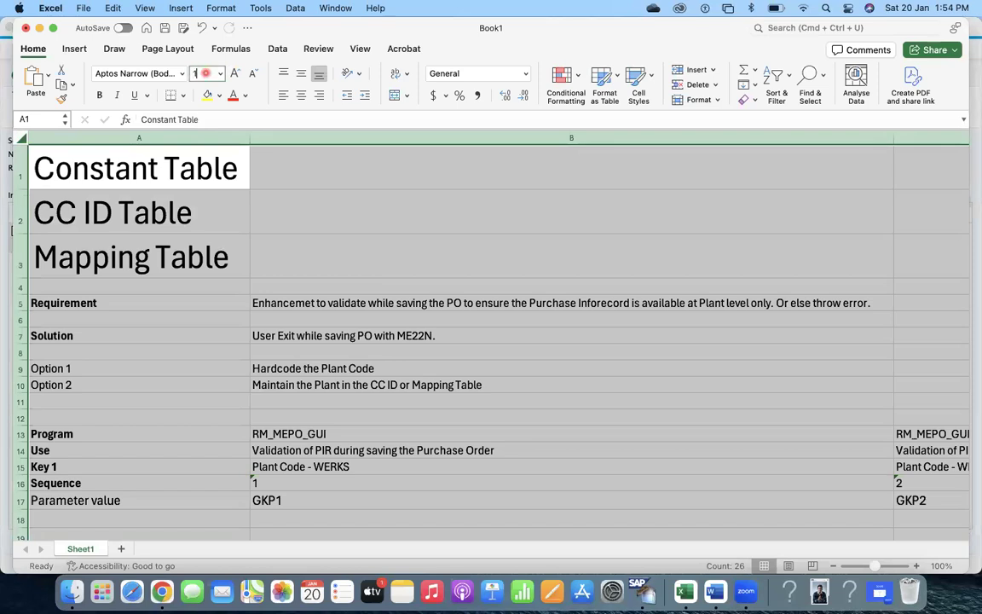
pyautogui.write('6')
pyautogui.press('Return')
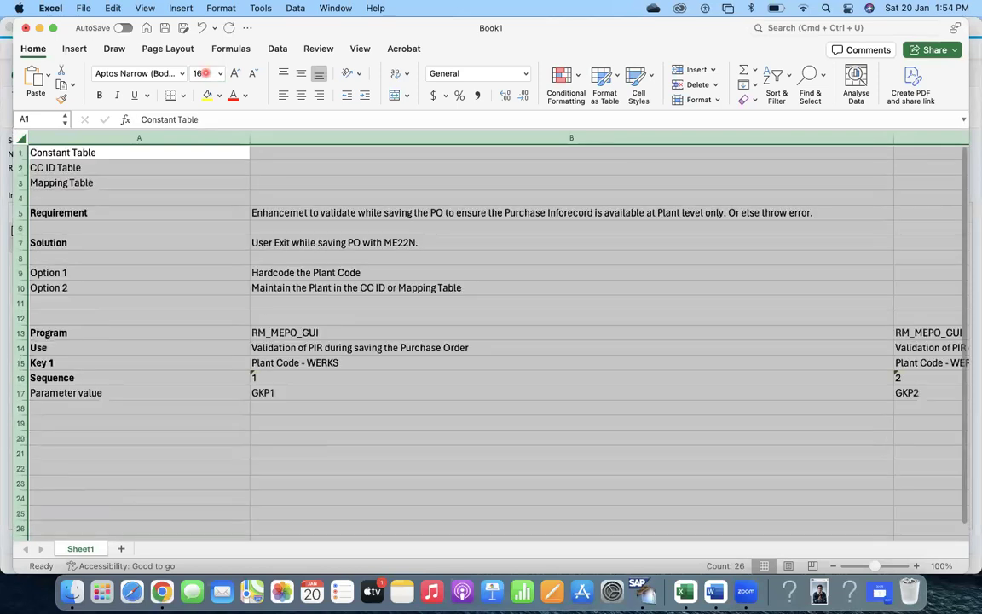
# Narrow column B to a little less than half its width, leaving the requirement text in B5 intact.
pyautogui.click(512, 428)
pyautogui.click(498, 212)
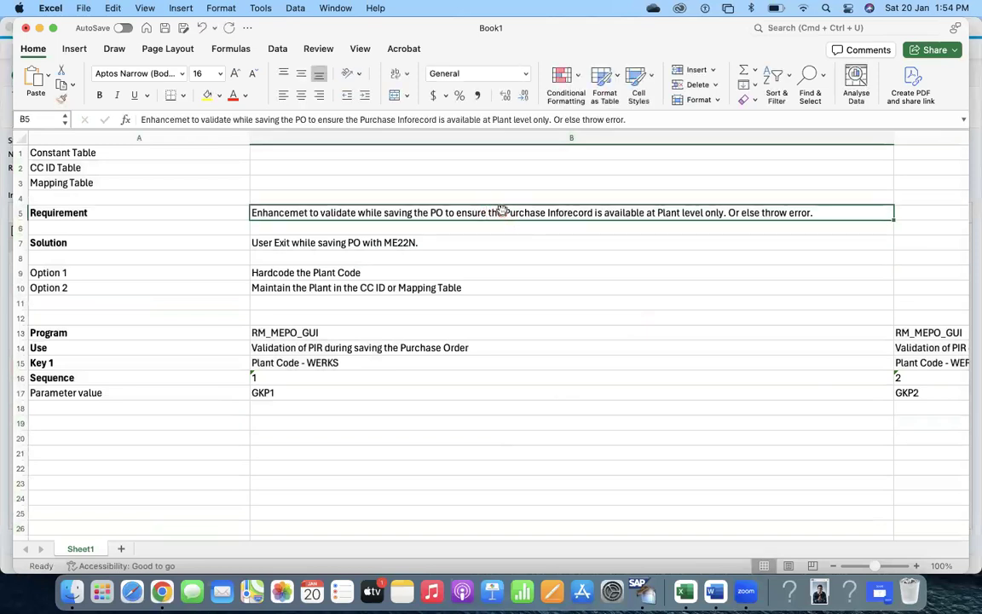
pyautogui.doubleClick(503, 212)
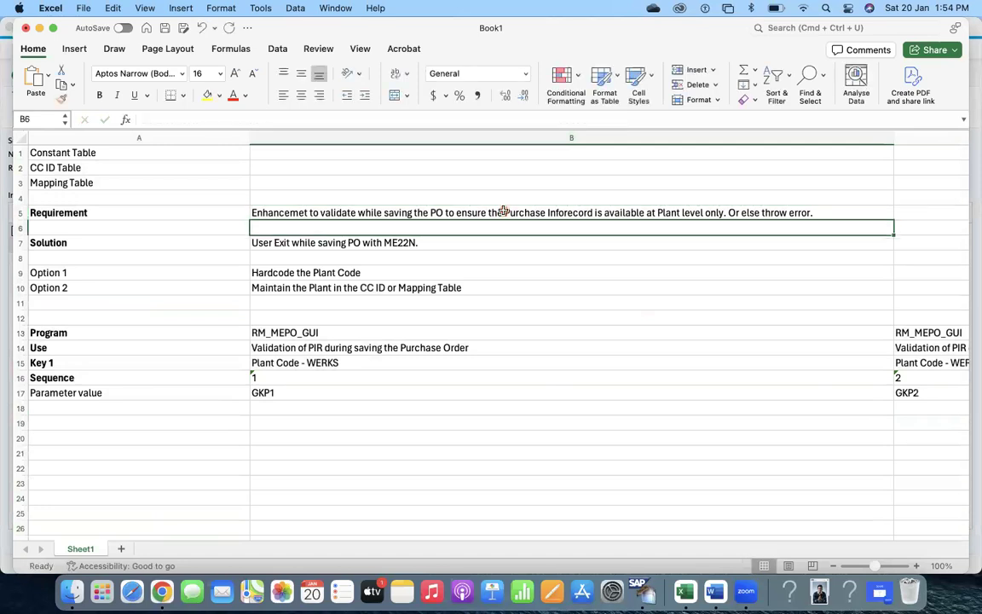
pyautogui.press('Escape')
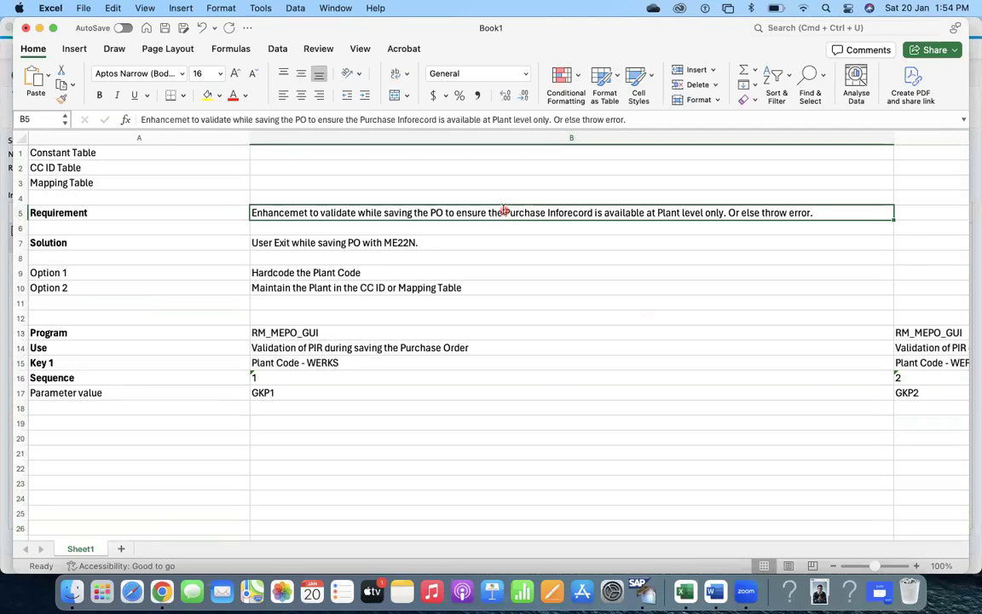
pyautogui.doubleClick(502, 212)
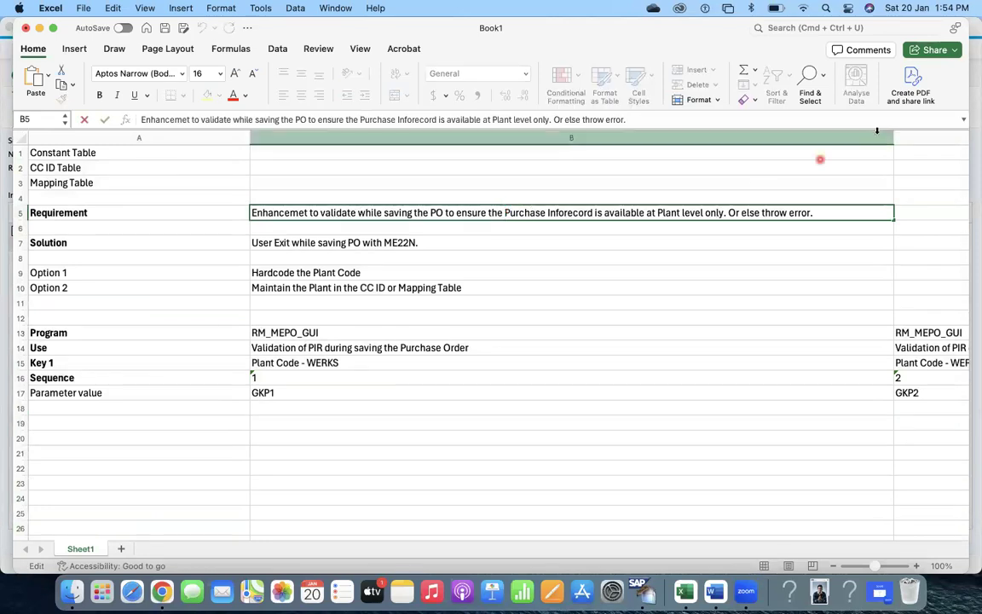
pyautogui.moveTo(892, 134); pyautogui.dragTo(498, 149)
pyautogui.click(291, 210)
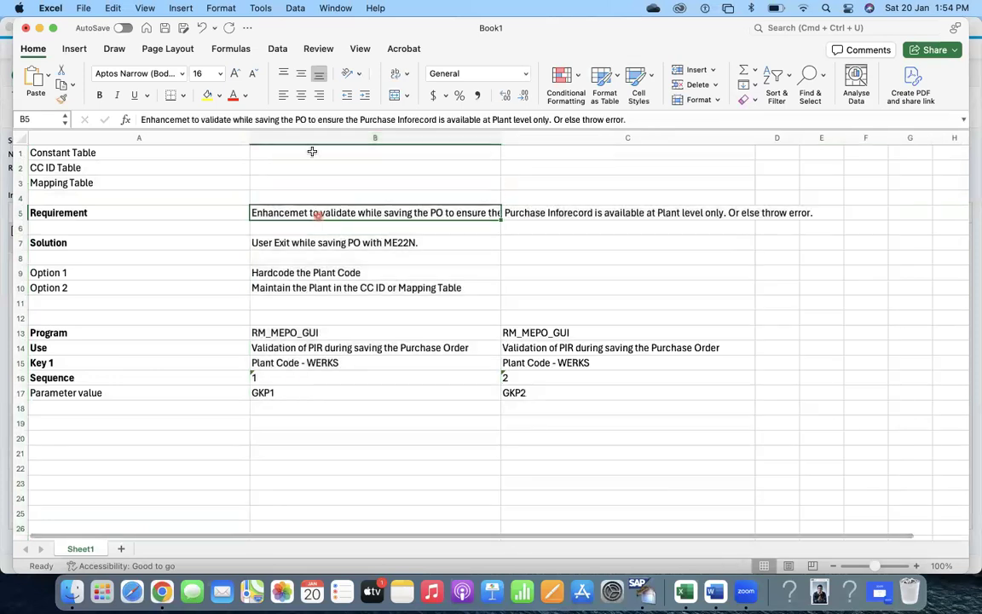
# Wrap the requirement text in B5 so it fits within the column width.
pyautogui.click(33, 53)
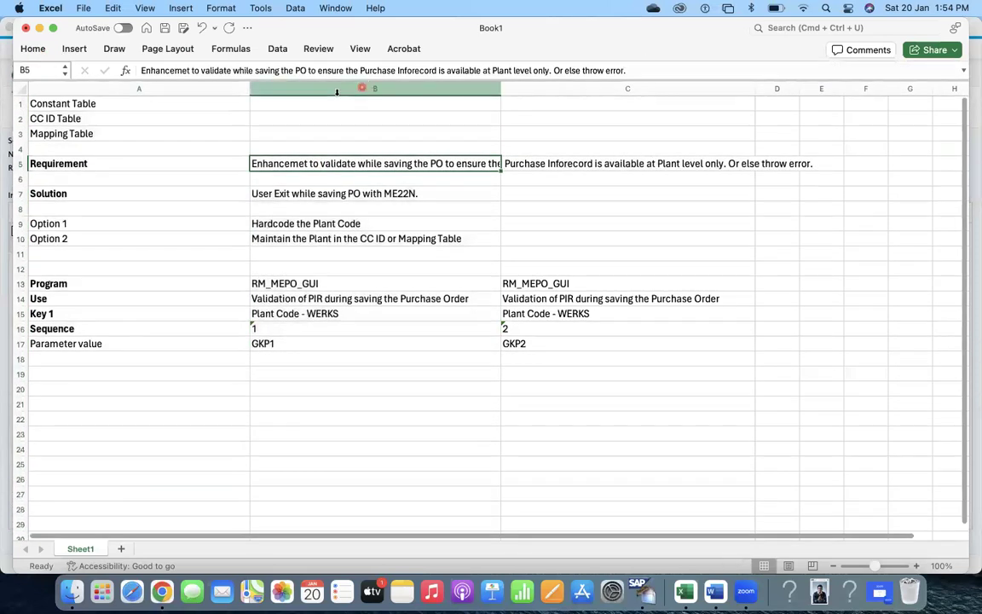
pyautogui.click(31, 54)
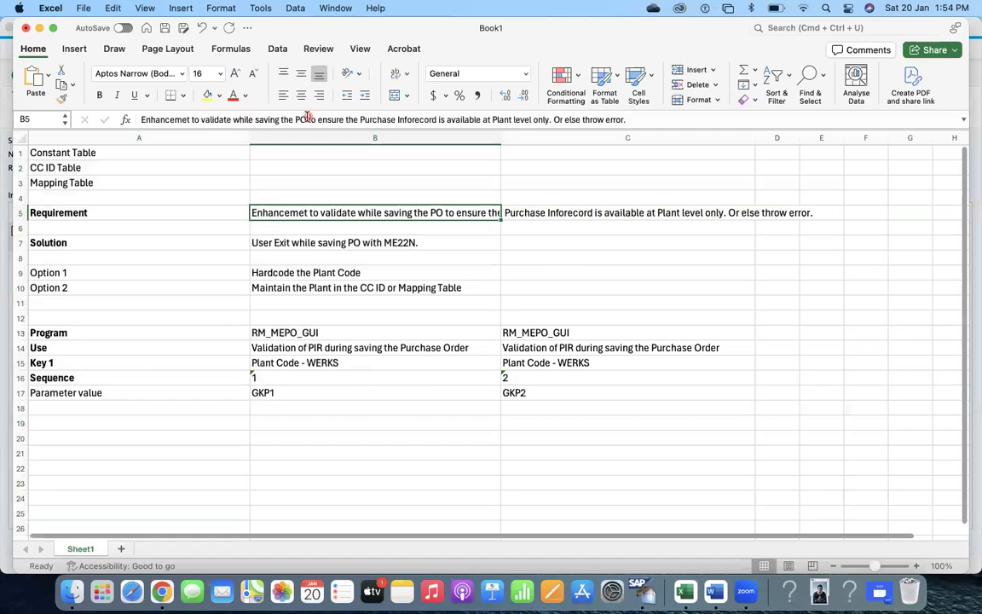
pyautogui.click(395, 73)
pyautogui.click(357, 364)
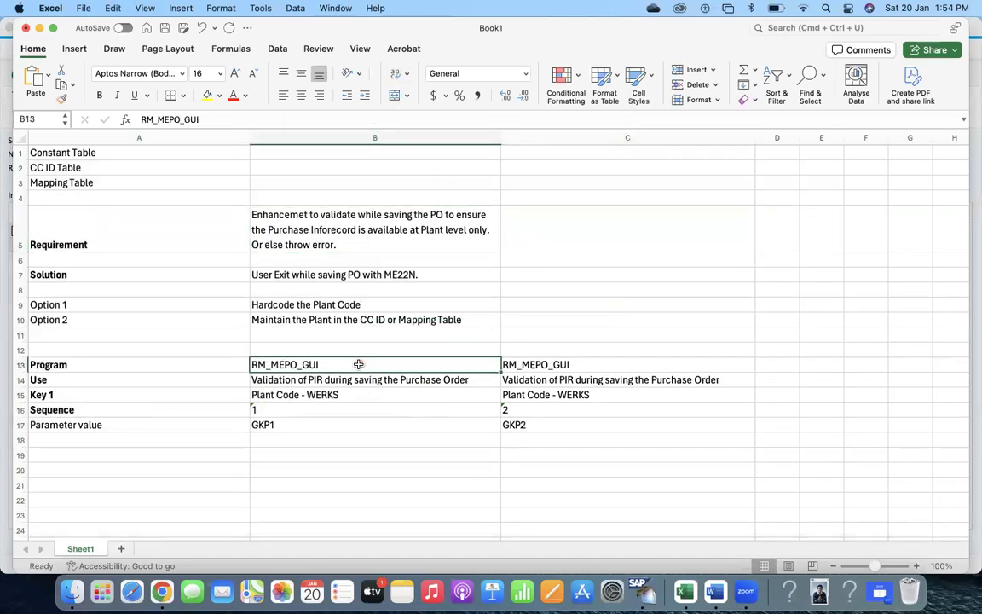
# Fill C13:C17 across into column D, entering 3 as text for the sequence in D16 and 1001 as the parameter value in D17.
pyautogui.moveTo(697, 364); pyautogui.dragTo(760, 421)
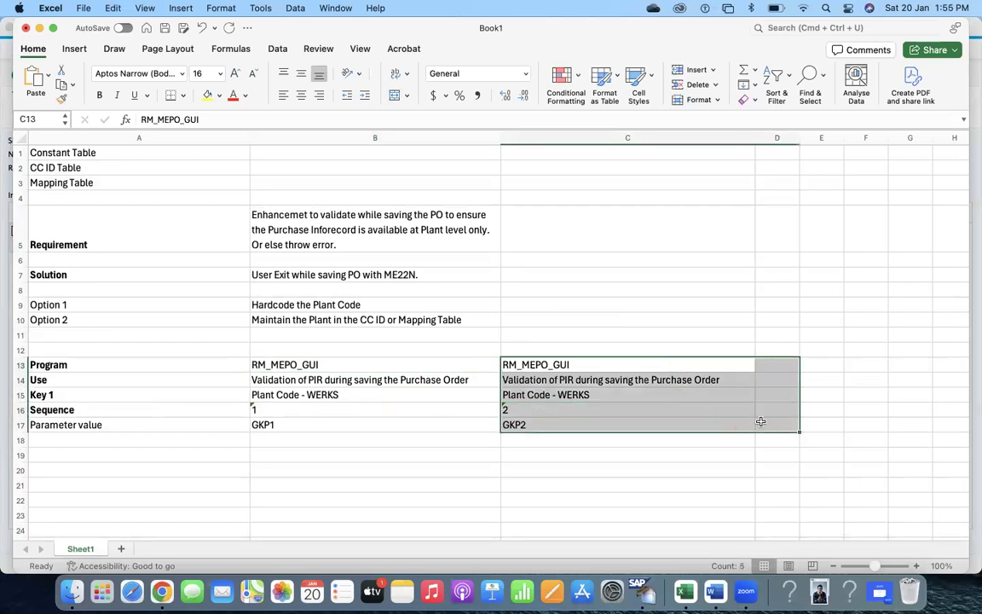
pyautogui.press('super+r')
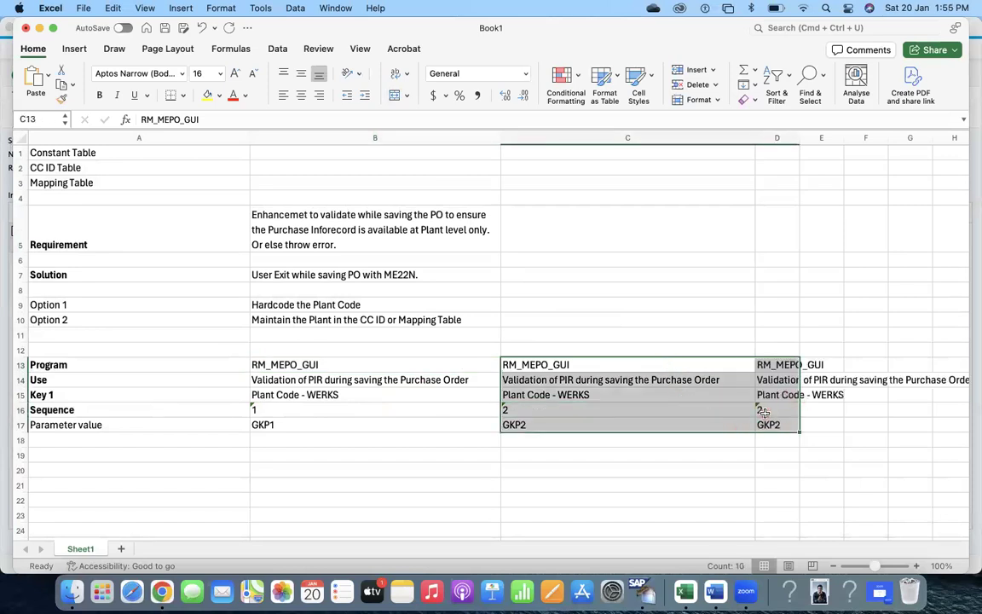
pyautogui.click(764, 411)
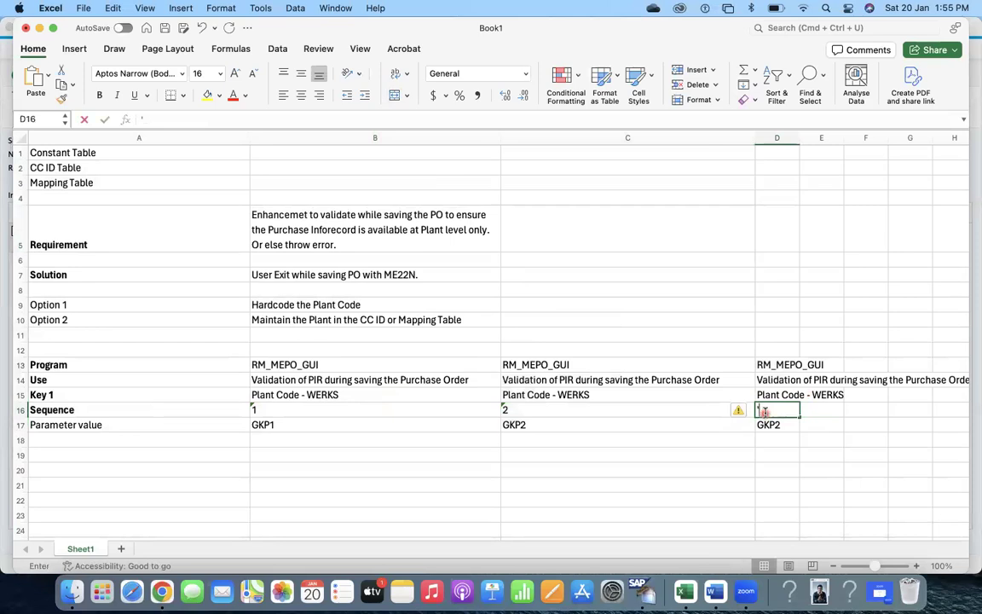
pyautogui.write("'3")
pyautogui.press('Return')
pyautogui.write('1001')
pyautogui.press('Return')
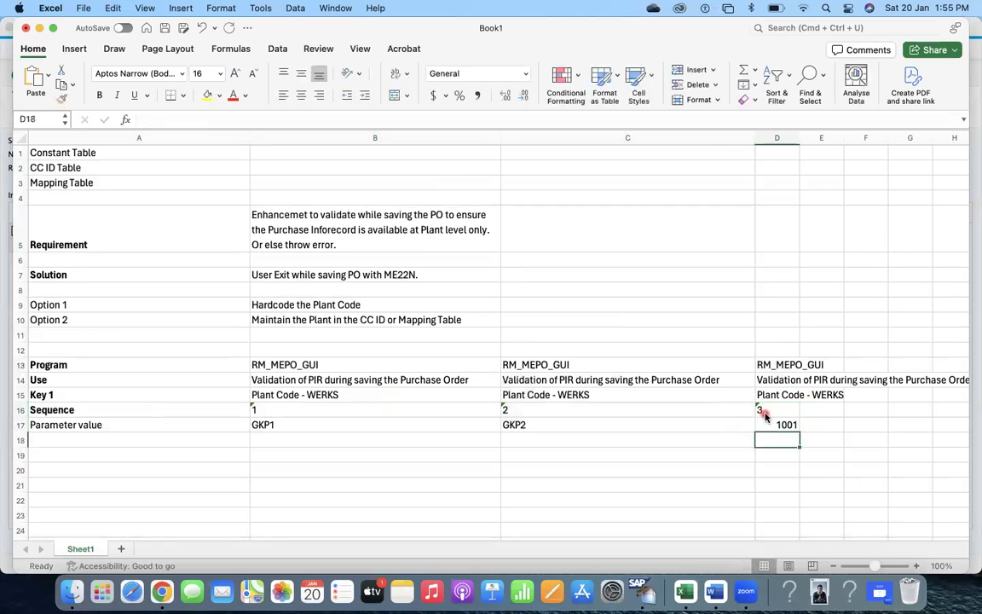
# Autofit columns D and A to their contents.
pyautogui.doubleClick(799, 137)
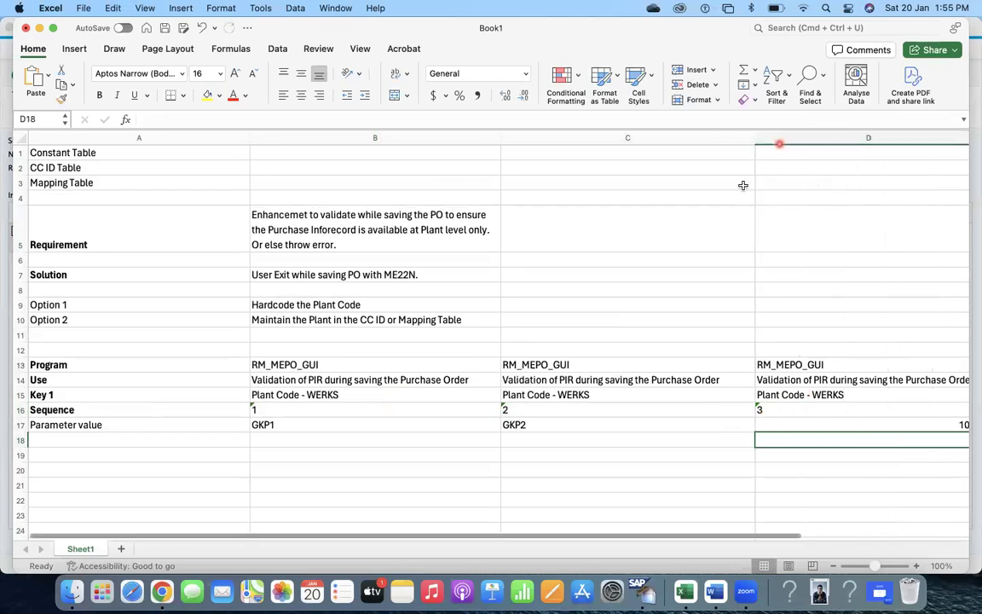
pyautogui.click(245, 136)
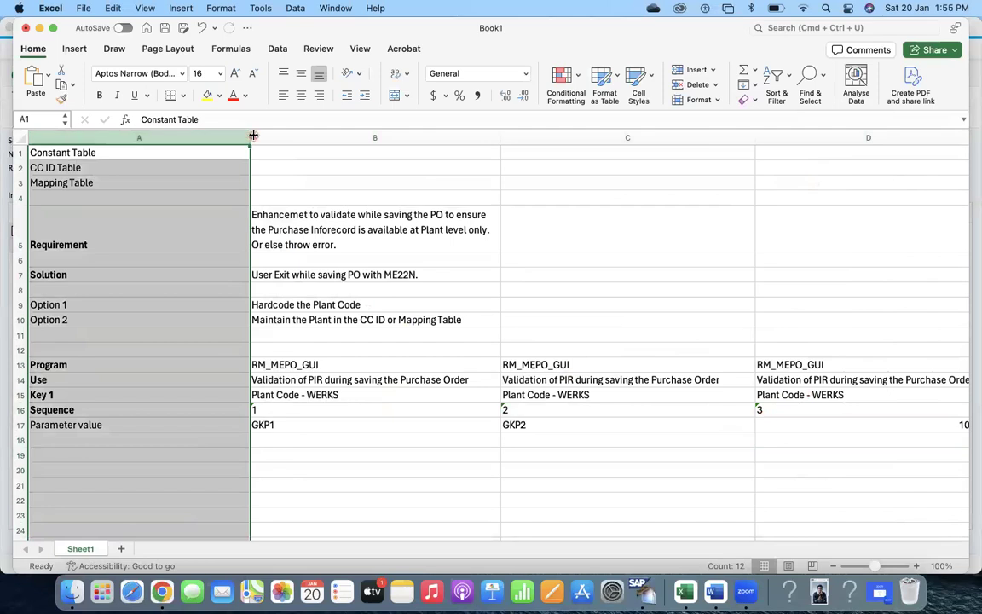
pyautogui.doubleClick(249, 136)
pyautogui.click(449, 451)
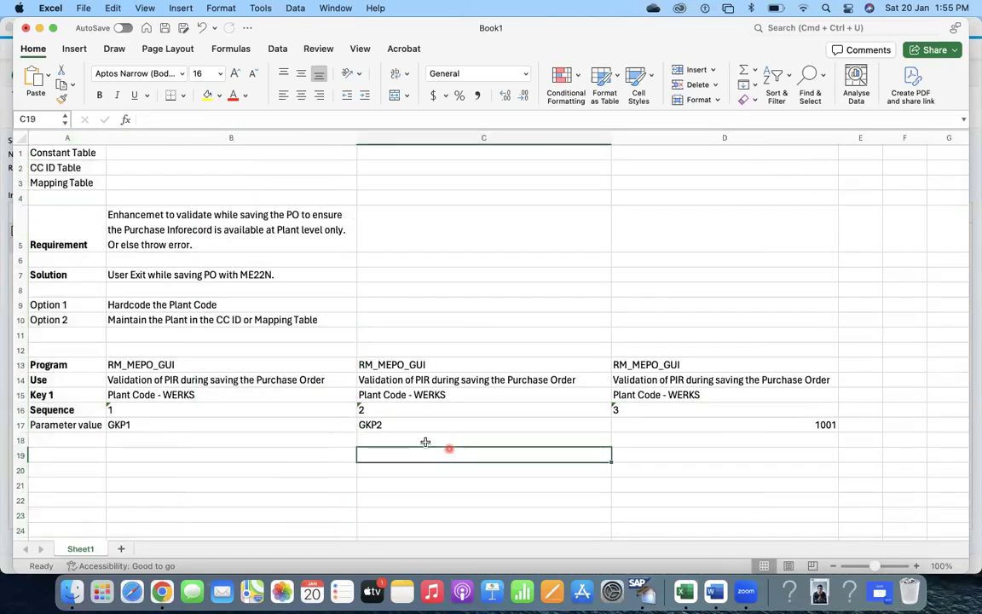
# Delete the blank row 11 and bold the Option 1 entries in A9:B9.
pyautogui.click(18, 335)
pyautogui.press('super+minus')
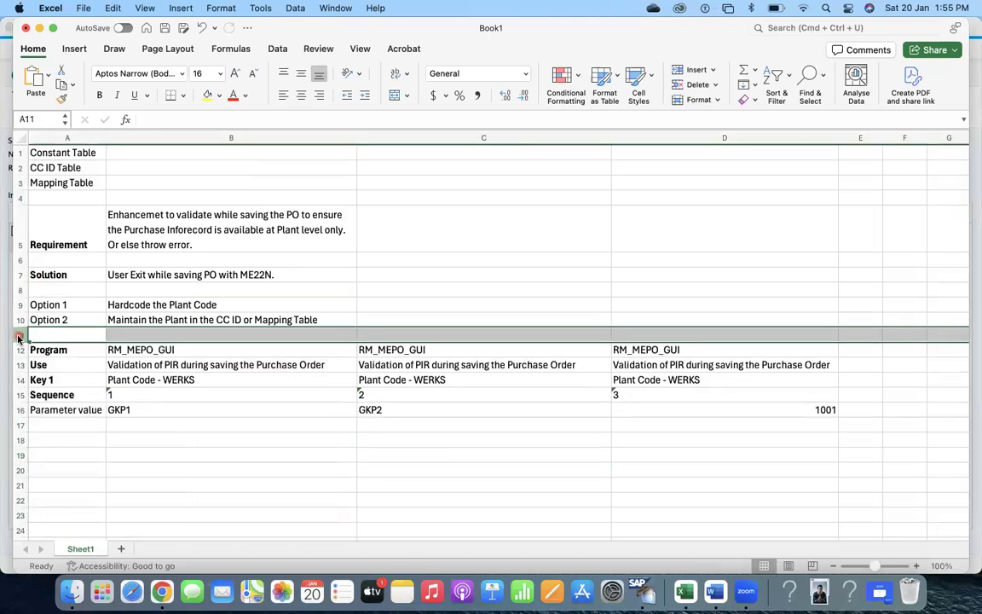
pyautogui.moveTo(16, 330); pyautogui.dragTo(54, 302)
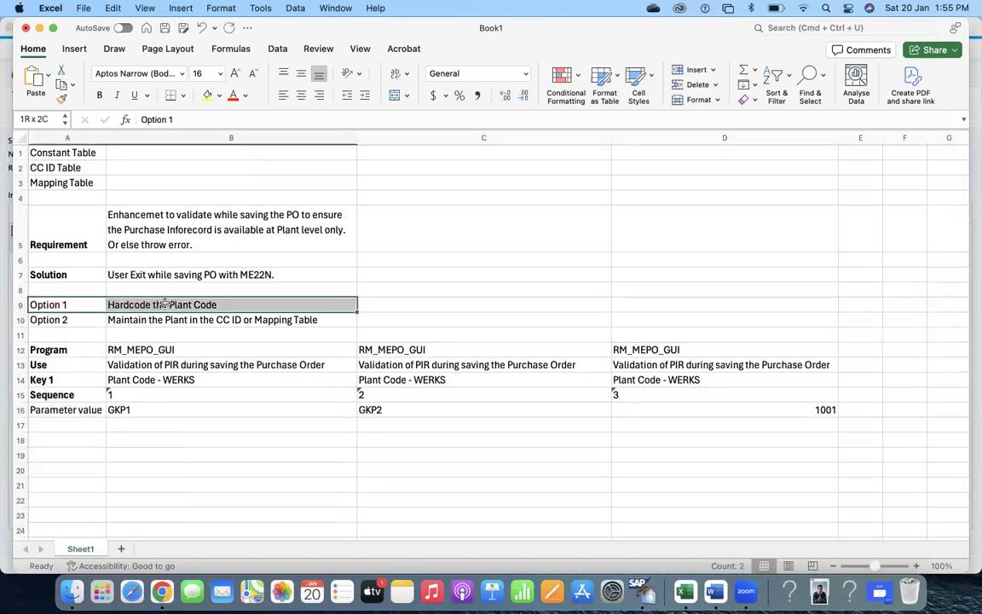
pyautogui.press('super+b')
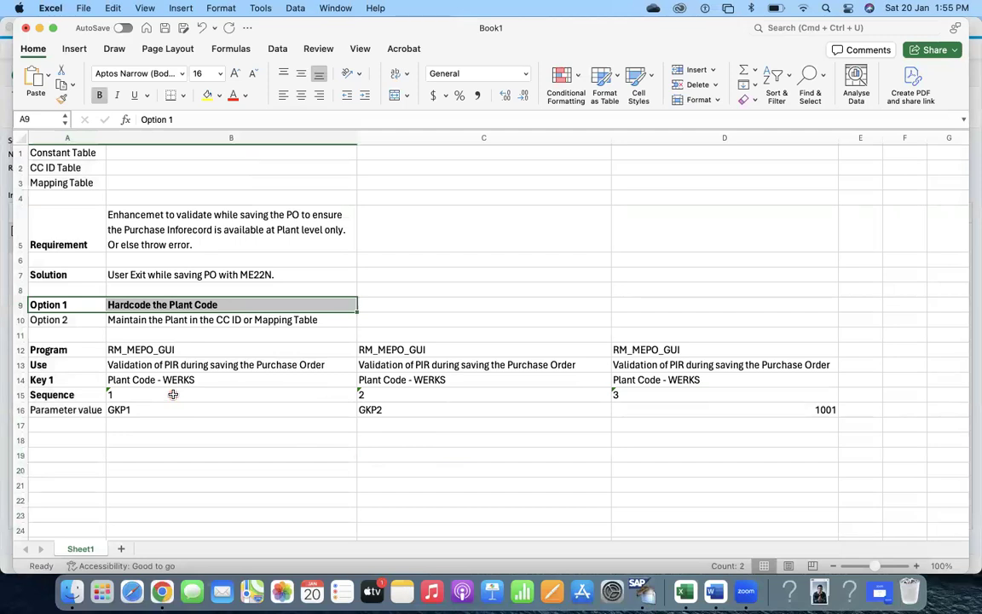
# Insert three blank rows above the Sequence row, starting at row 15.
pyautogui.click(149, 351)
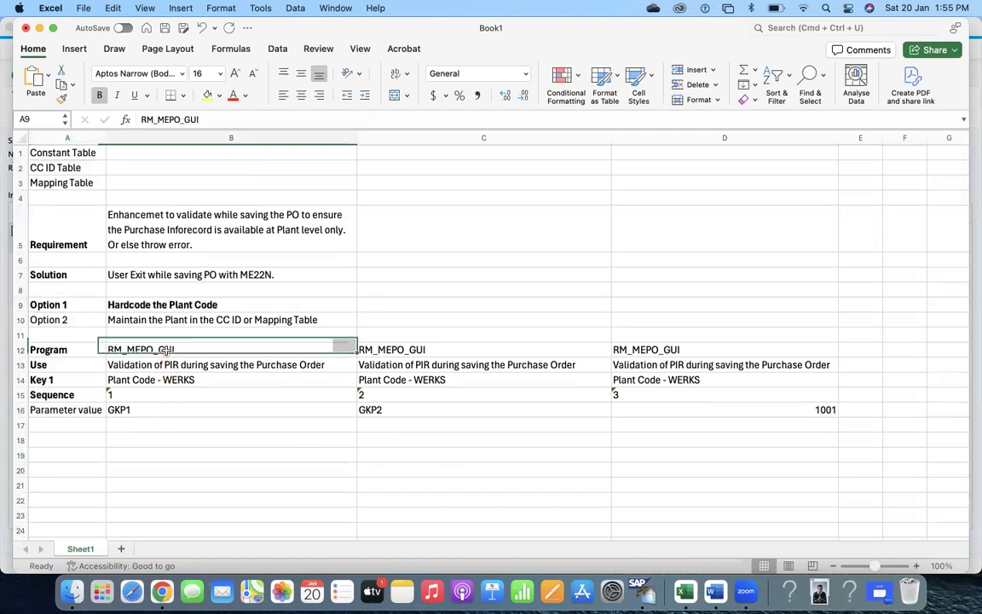
pyautogui.click(147, 365)
pyautogui.click(149, 381)
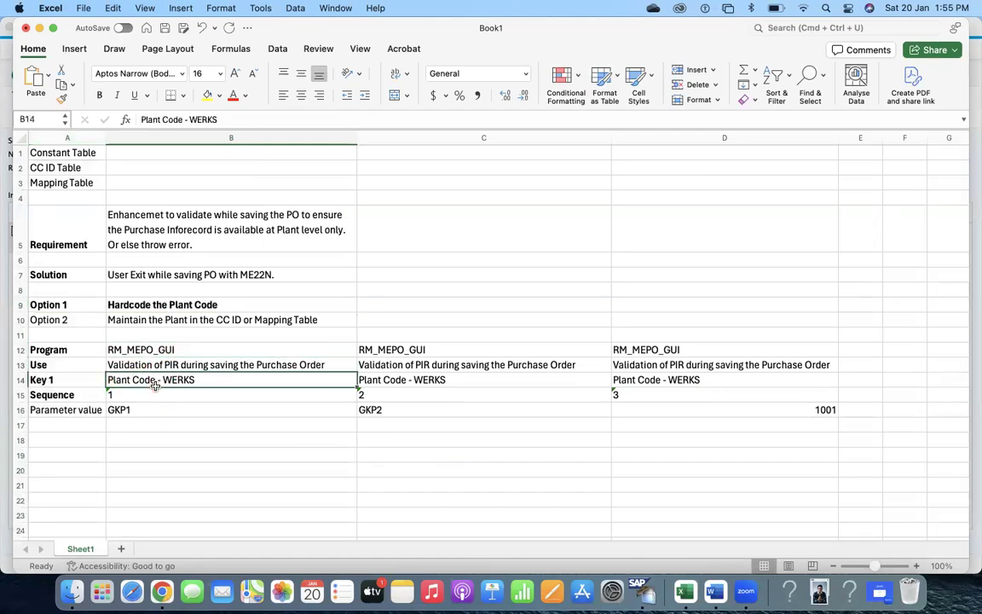
pyautogui.click(20, 396)
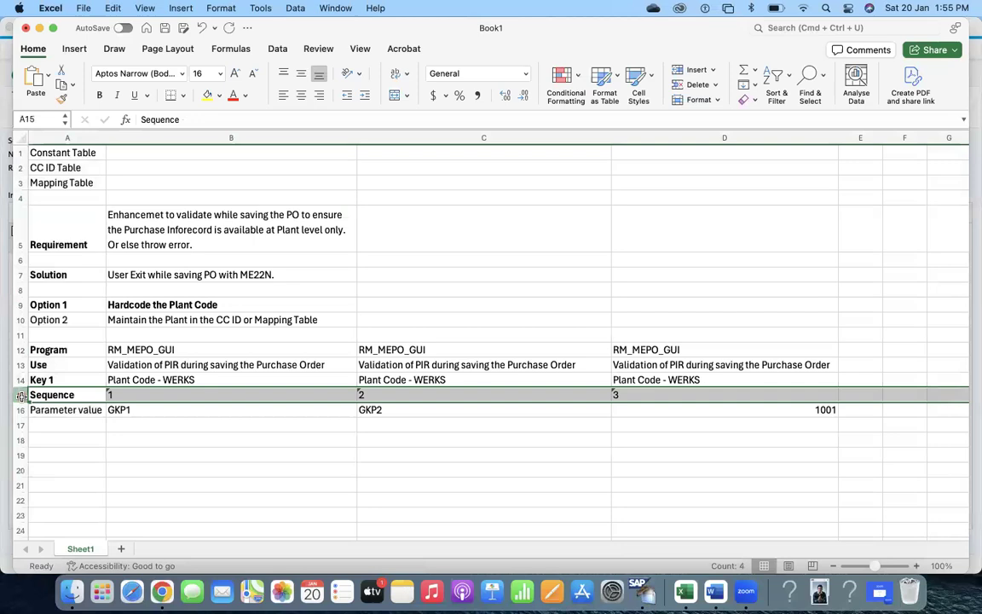
pyautogui.press('super+shift+equal')
pyautogui.press('super+shift+equal')
pyautogui.press('super+shift+equal')
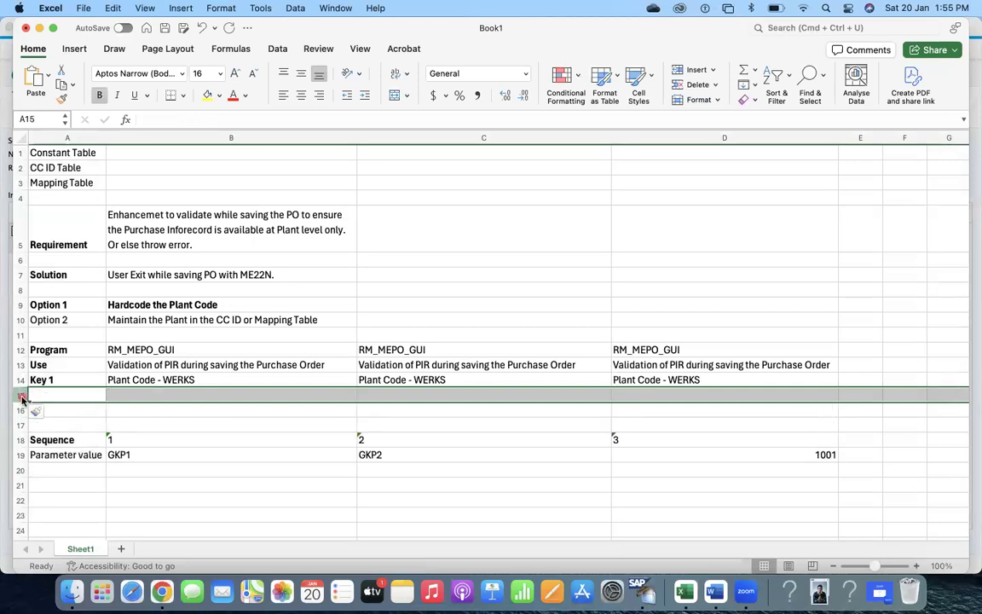
# Enter the labels "Key 2", "Key 3" and "Key 4" in A15 to A17.
pyautogui.click(47, 395)
pyautogui.write('kEY 1')
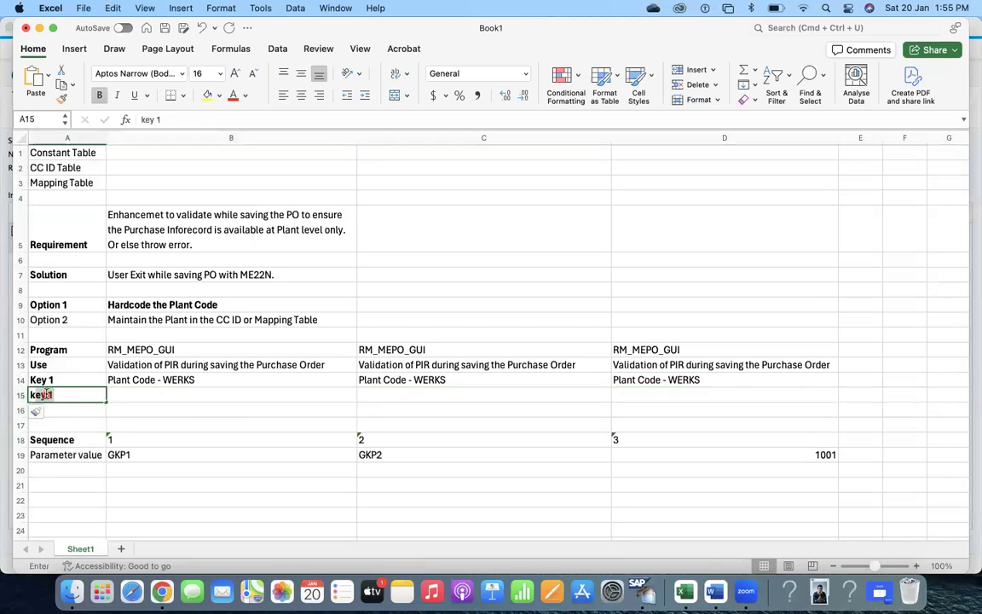
pyautogui.press('BackSpace')
pyautogui.write('2')
pyautogui.press('Return')
pyautogui.write('K')
pyautogui.press('BackSpace')
pyautogui.write('KE')
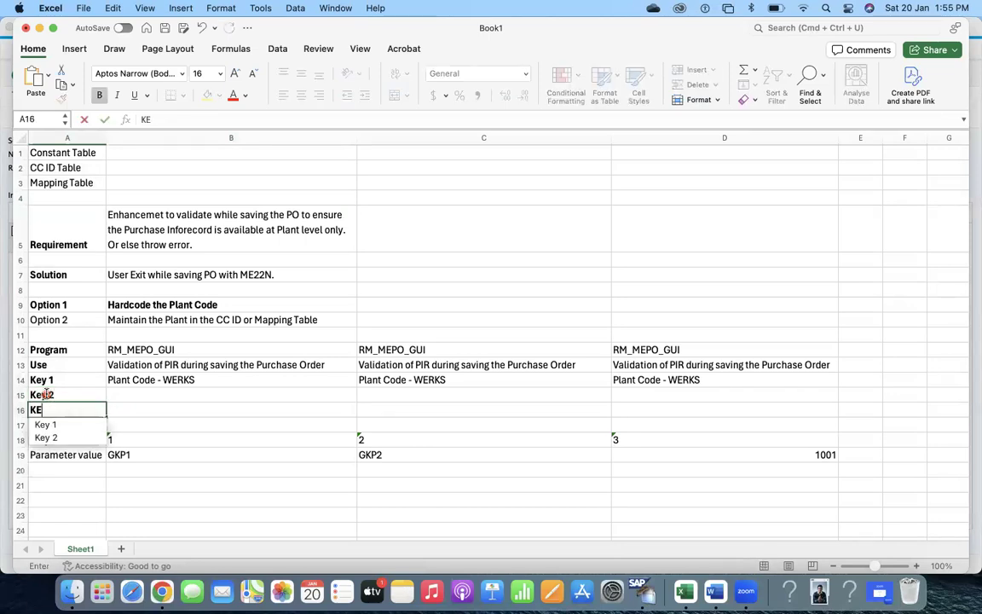
pyautogui.write('Y')
pyautogui.press('BackSpace')
pyautogui.press('BackSpace')
pyautogui.write('ey 3')
pyautogui.press('Return')
pyautogui.write('Key')
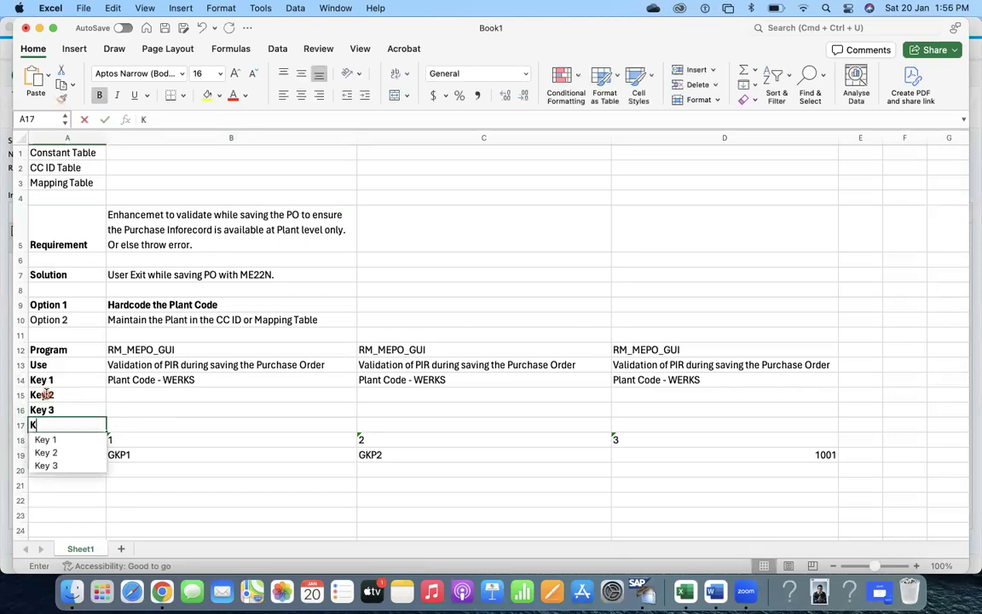
pyautogui.write(' 4')
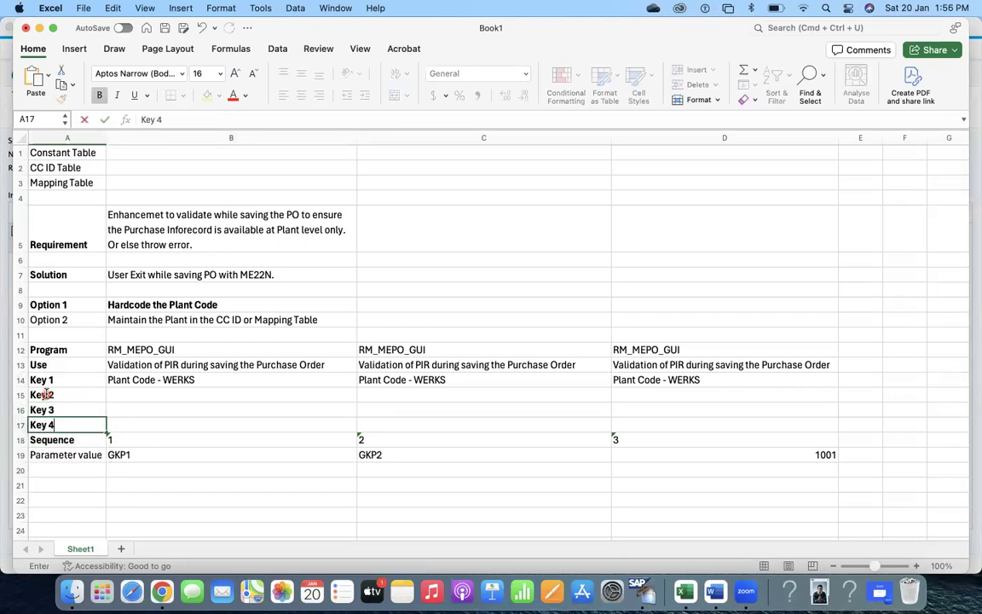
pyautogui.press('Return')
pyautogui.click(134, 393)
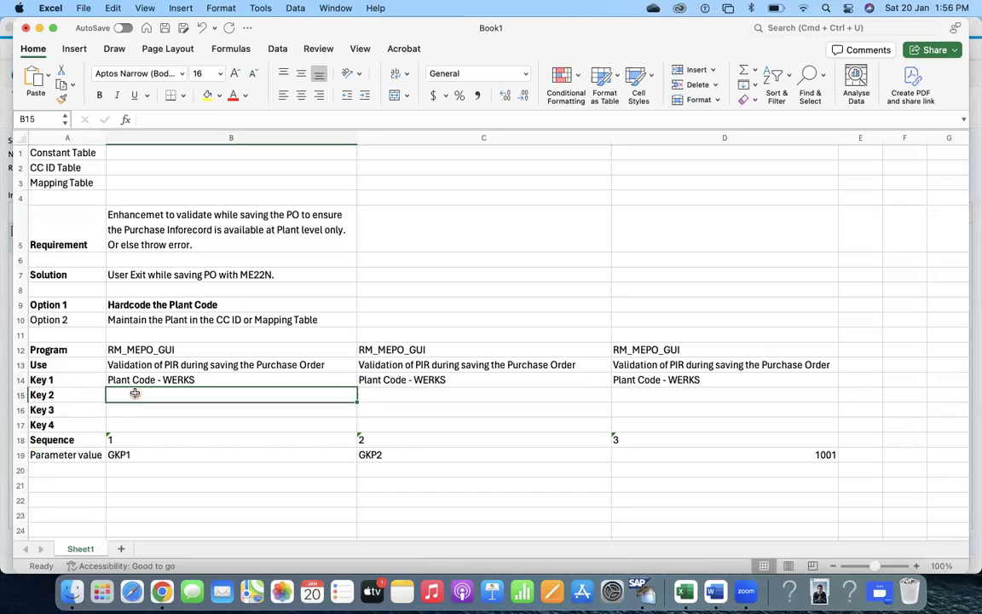
pyautogui.press('super+s')
pyautogui.click(601, 358)
# Set the three table titles in A1:A3 to font size 40 and make them bold.
pyautogui.click(64, 182)
pyautogui.click(68, 152)
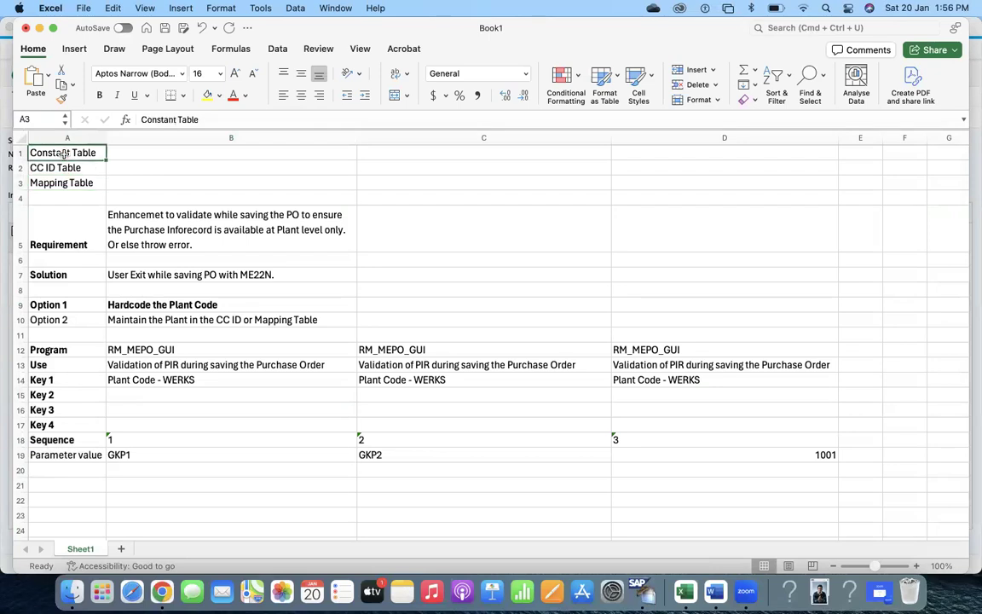
pyautogui.moveTo(72, 149); pyautogui.dragTo(73, 184)
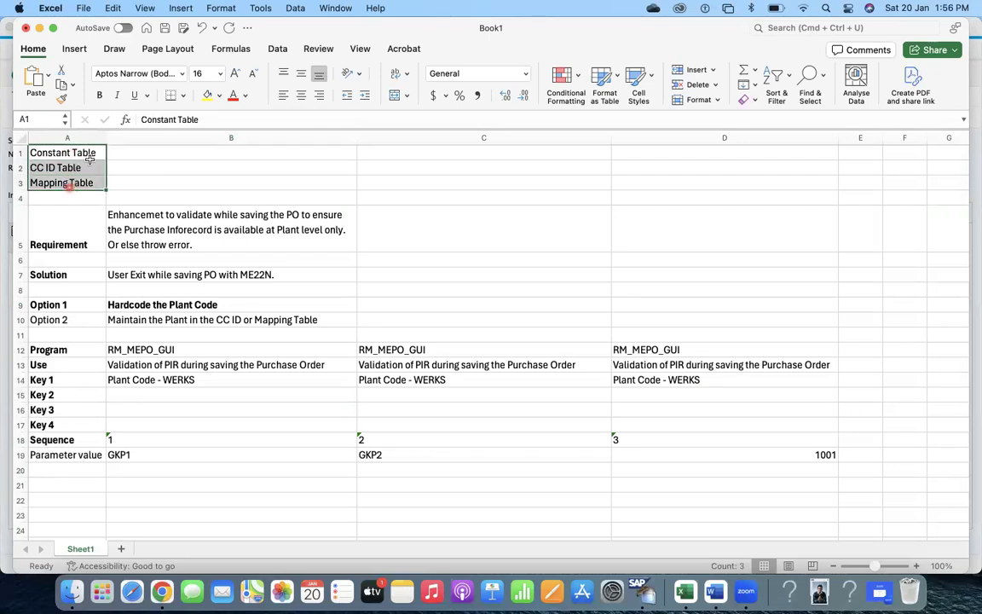
pyautogui.click(197, 75)
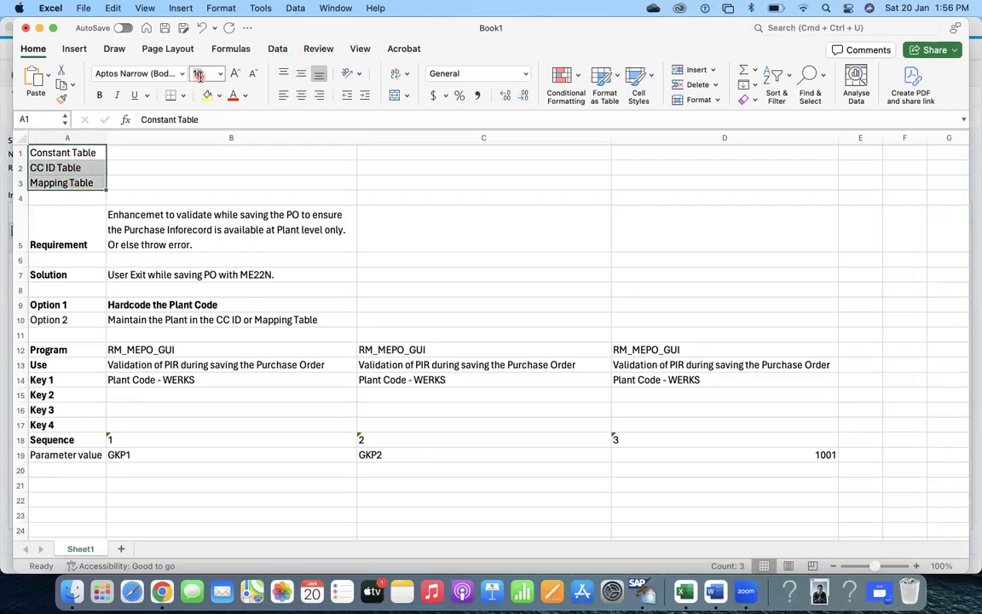
pyautogui.write('50')
pyautogui.press('Return')
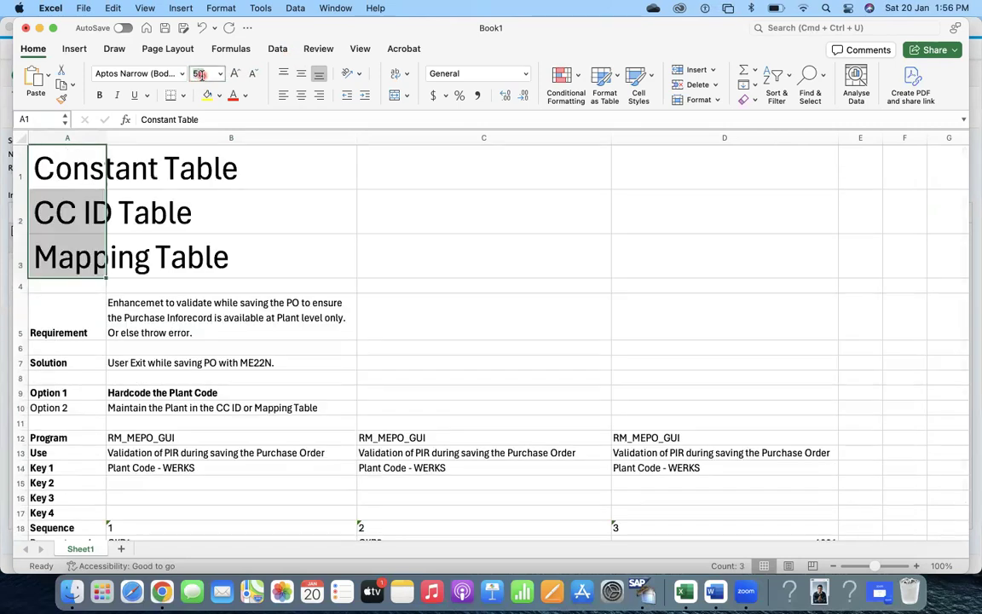
pyautogui.click(198, 75)
pyautogui.write('40')
pyautogui.press('Return')
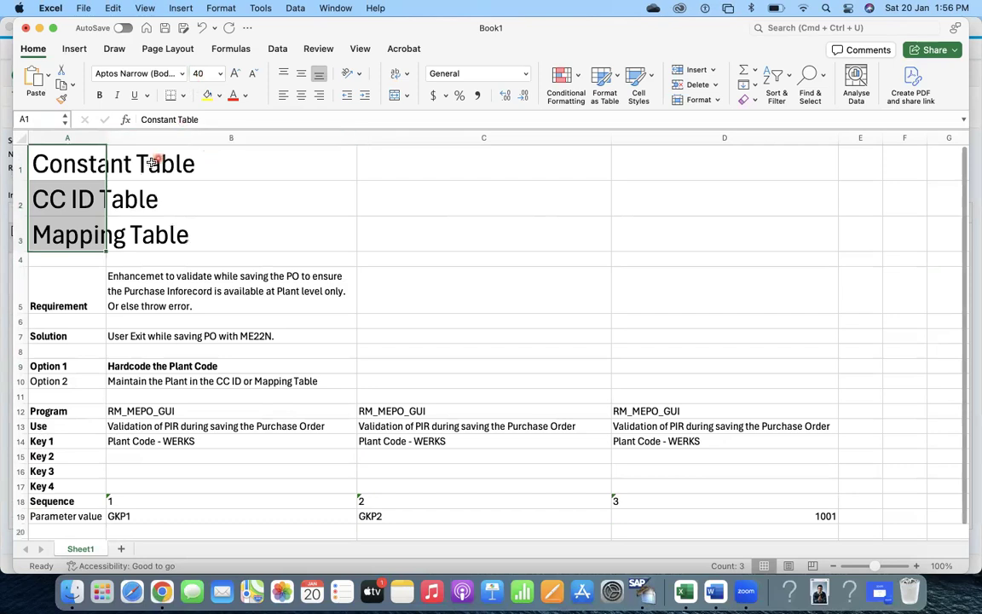
pyautogui.press('super+b')
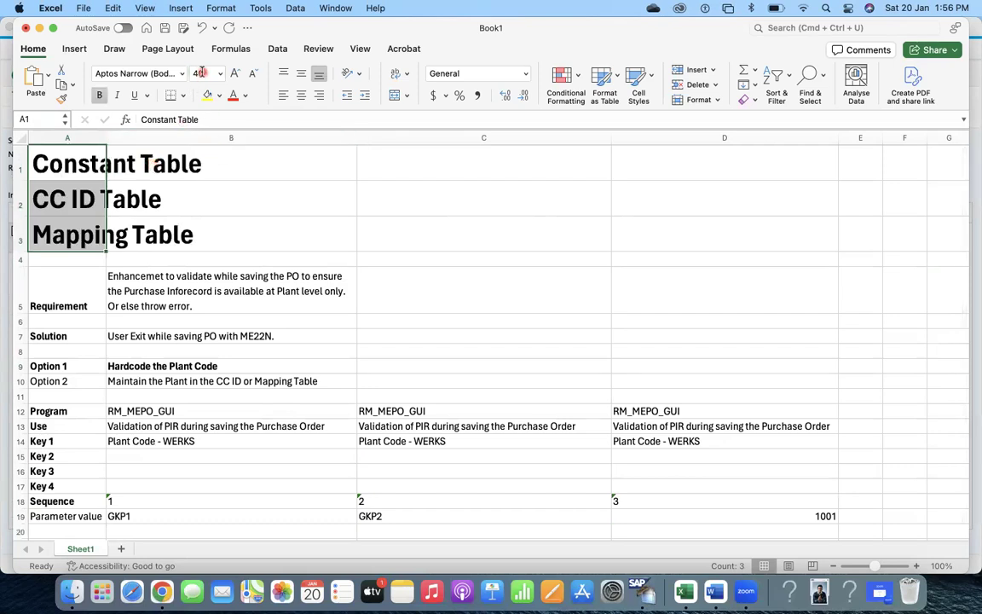
# Highlight the title block A1:B3 with a yellow fill.
pyautogui.click(212, 97)
pyautogui.moveTo(92, 158); pyautogui.dragTo(280, 223)
pyautogui.click(208, 95)
pyautogui.click(476, 233)
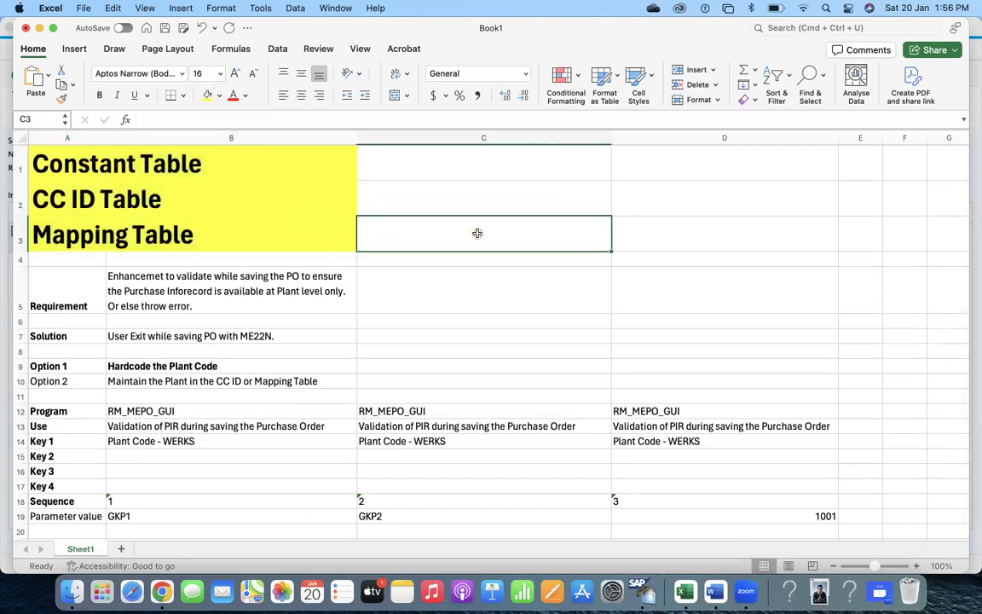
pyautogui.click(193, 351)
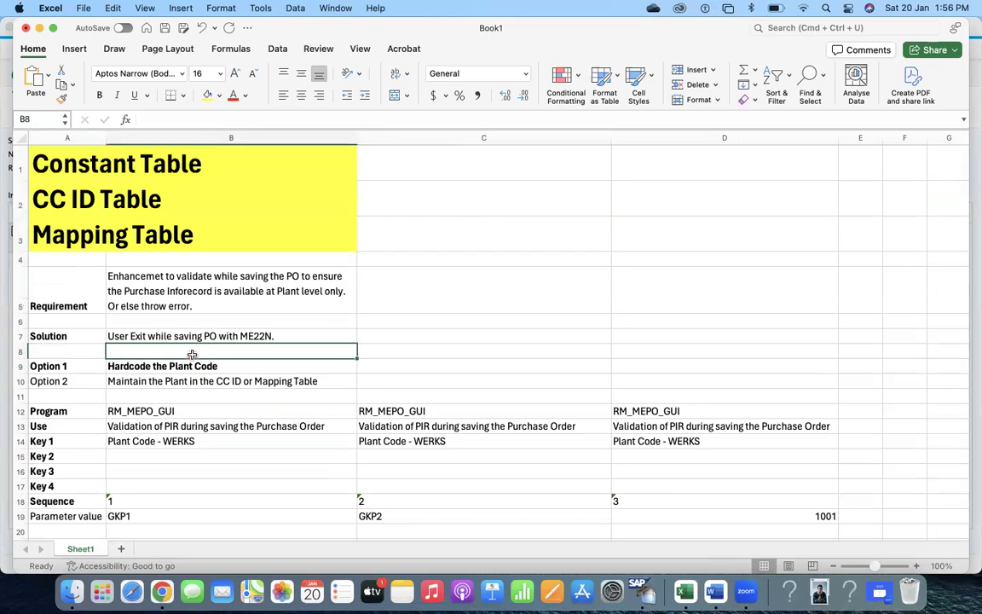
pyautogui.click(192, 362)
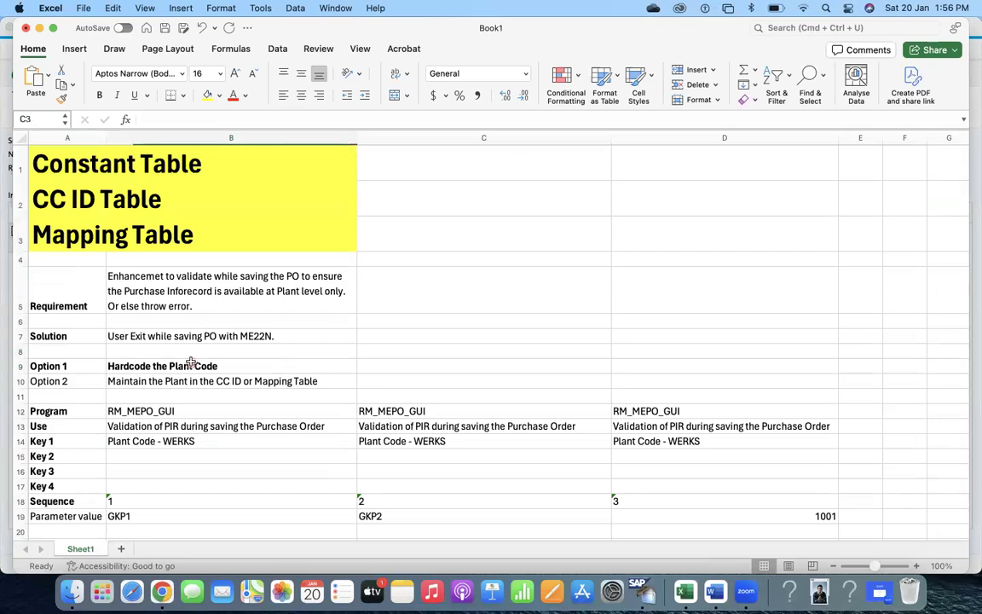
pyautogui.click(191, 363)
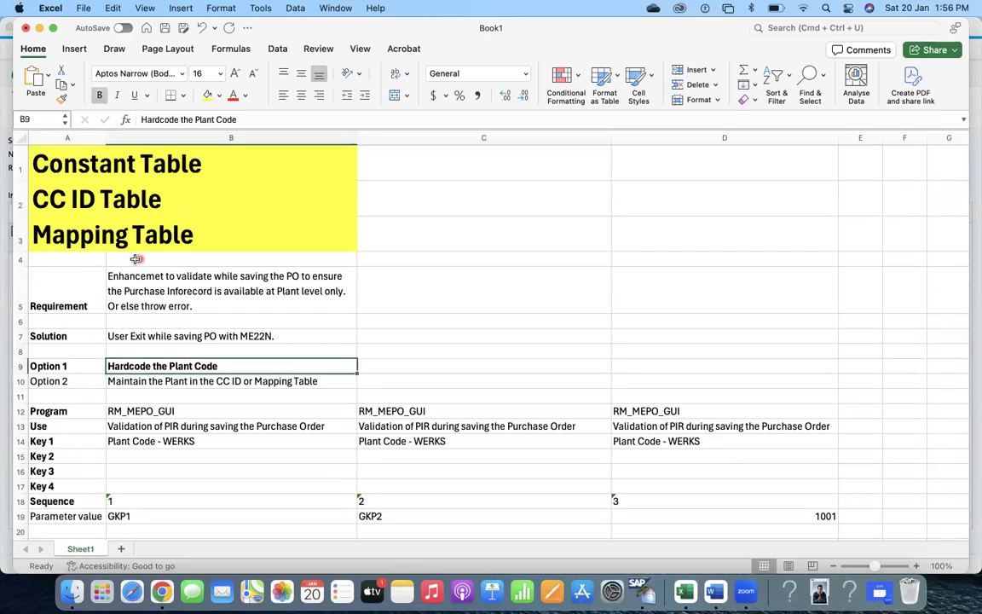
pyautogui.moveTo(77, 409); pyautogui.dragTo(794, 476)
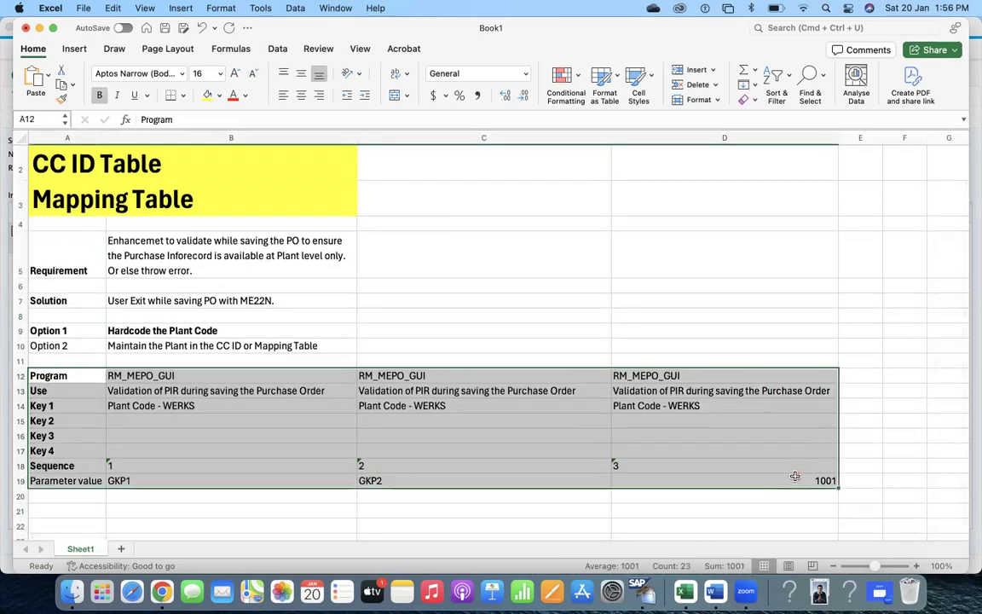
pyautogui.click(168, 426)
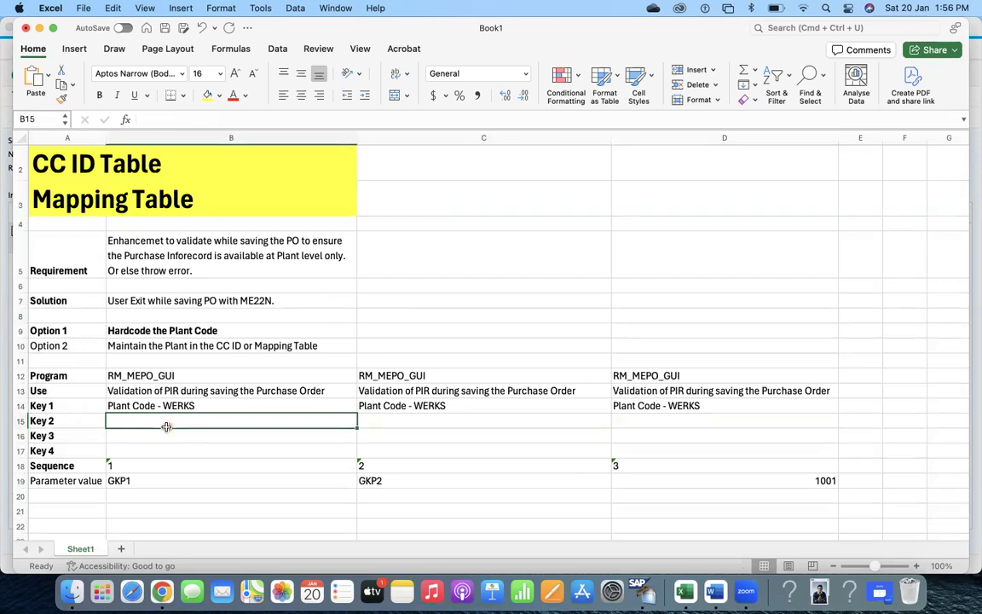
# Insert a blank row above the Program row and label it "CC ID Number" in A12.
pyautogui.click(20, 375)
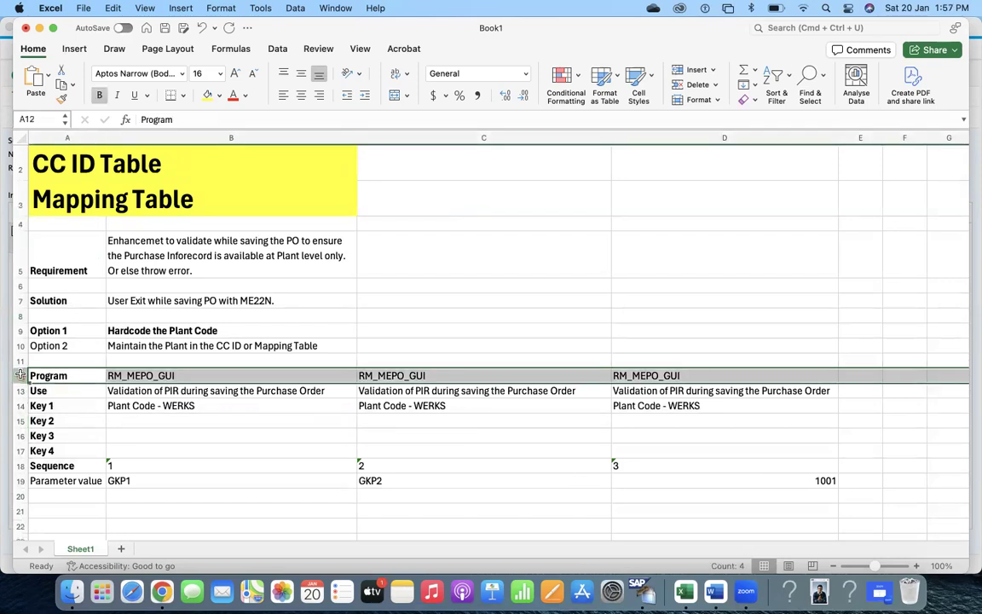
pyautogui.press('super+shift+equal')
pyautogui.click(53, 369)
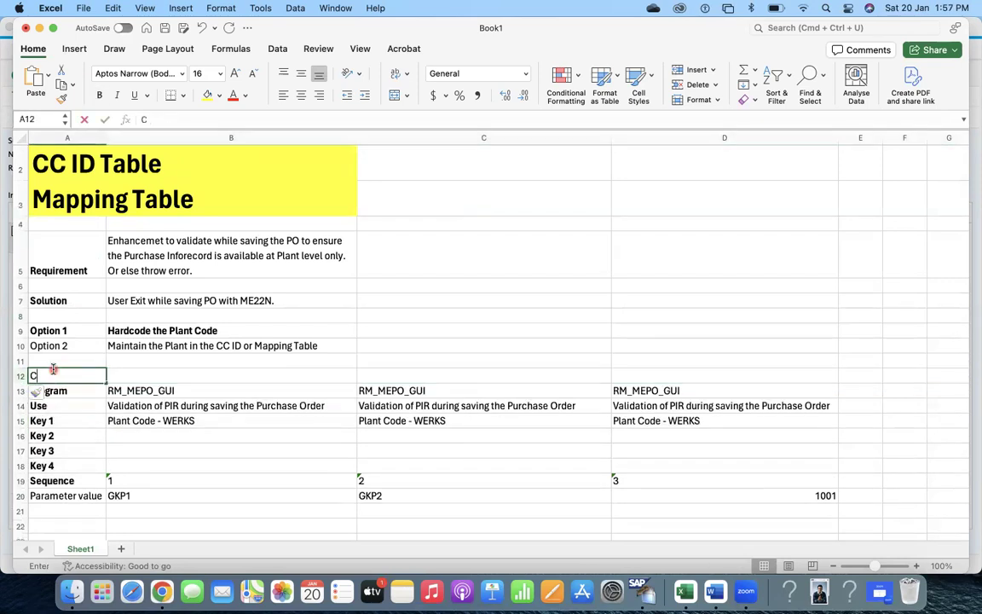
pyautogui.write('CC ID Number')
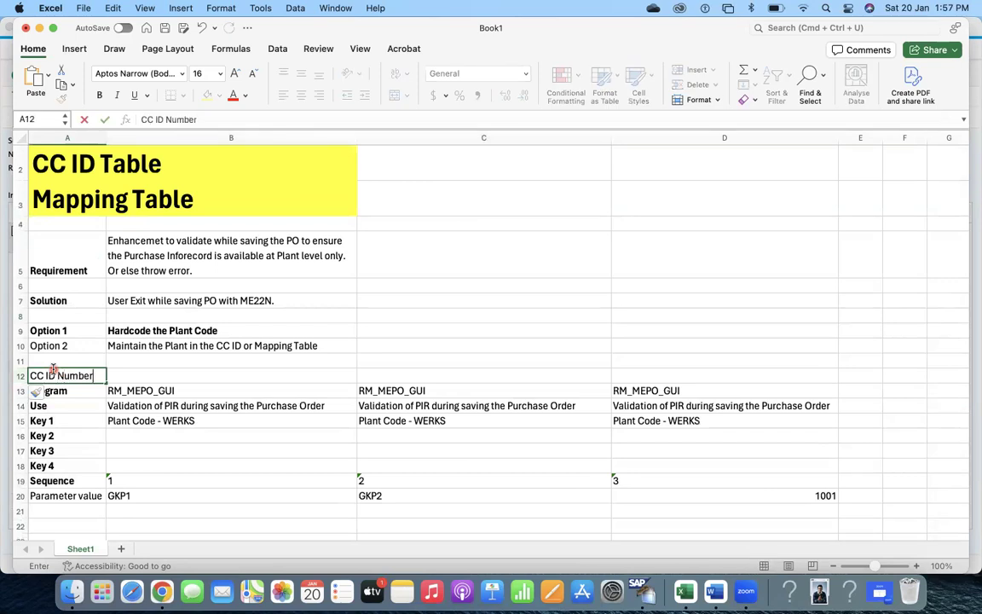
pyautogui.press('Tab')
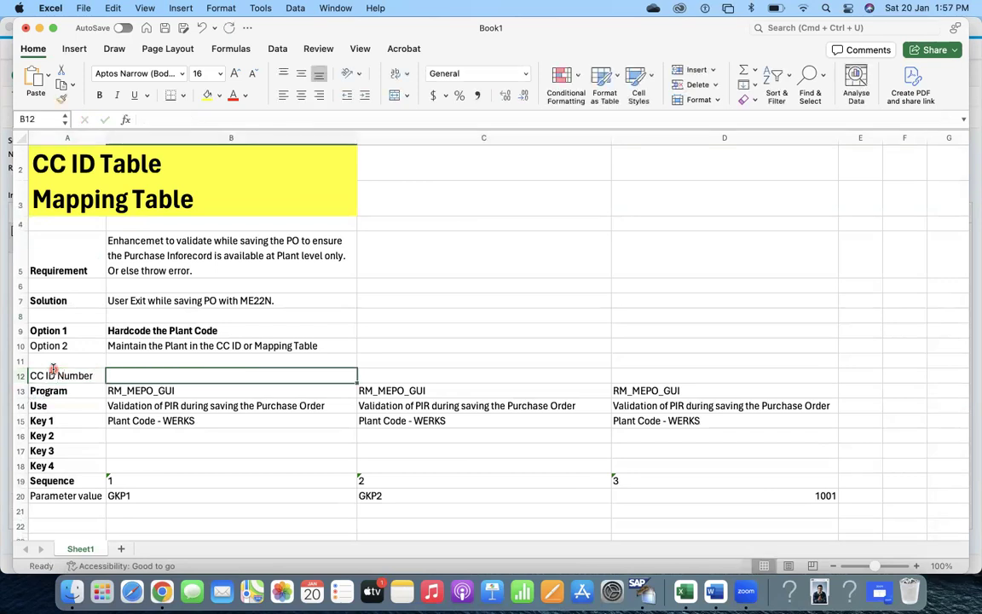
# Enter 1 as the CC ID number in B12, C12 and D12.
pyautogui.write('1')
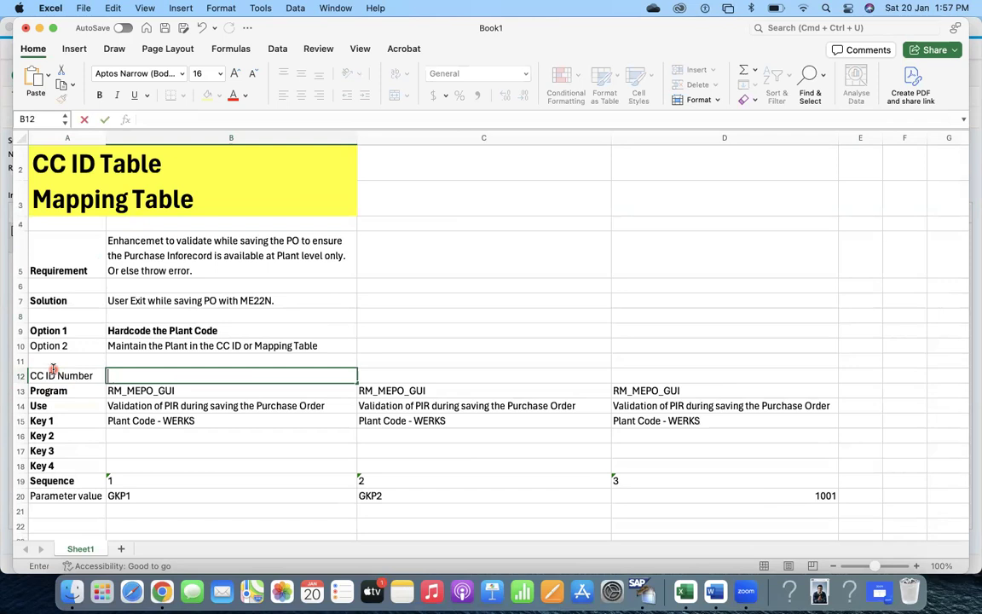
pyautogui.write('000')
pyautogui.press('BackSpace')
pyautogui.press('BackSpace')
pyautogui.press('BackSpace')
pyautogui.press('Tab')
pyautogui.write('1')
pyautogui.press('Tab')
pyautogui.write('1')
pyautogui.press('Return')
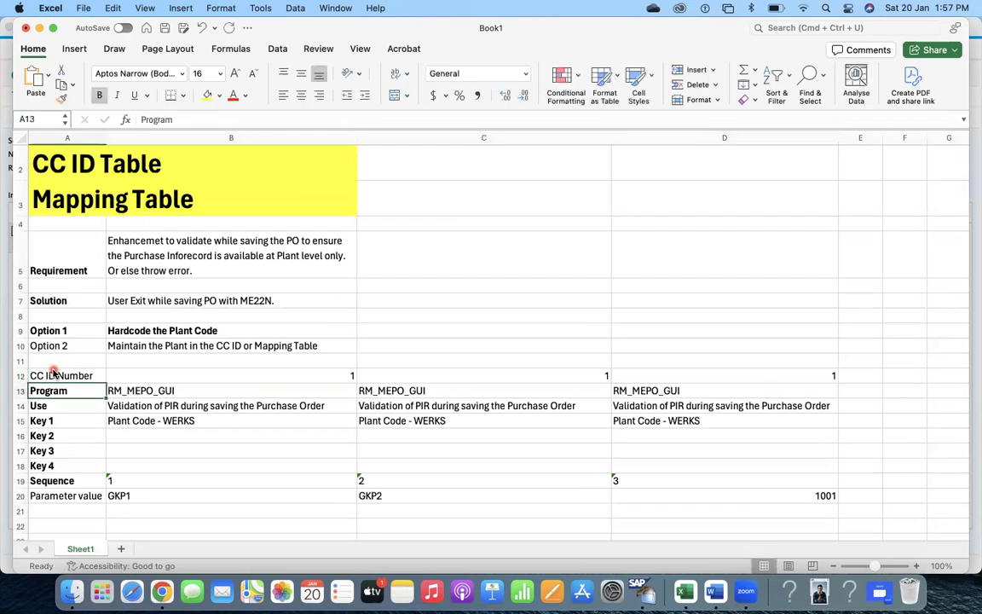
# Set the CC ID number to 1000 for all three entries in B12:D12.
pyautogui.click(227, 380)
pyautogui.write('1000')
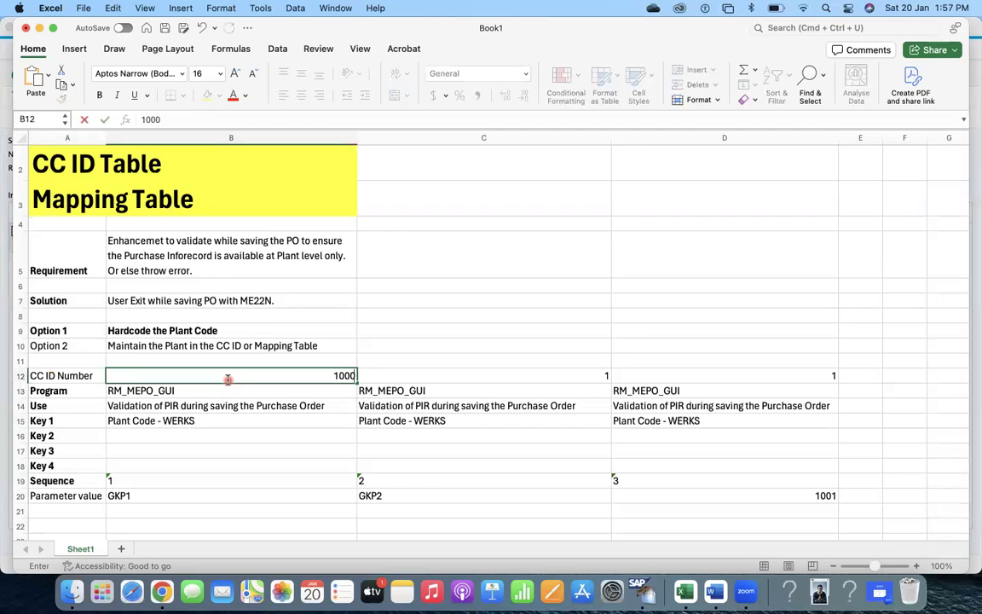
pyautogui.press('Tab')
pyautogui.write('1000')
pyautogui.press('Tab')
pyautogui.write('1001')
pyautogui.press('BackSpace')
pyautogui.write('0')
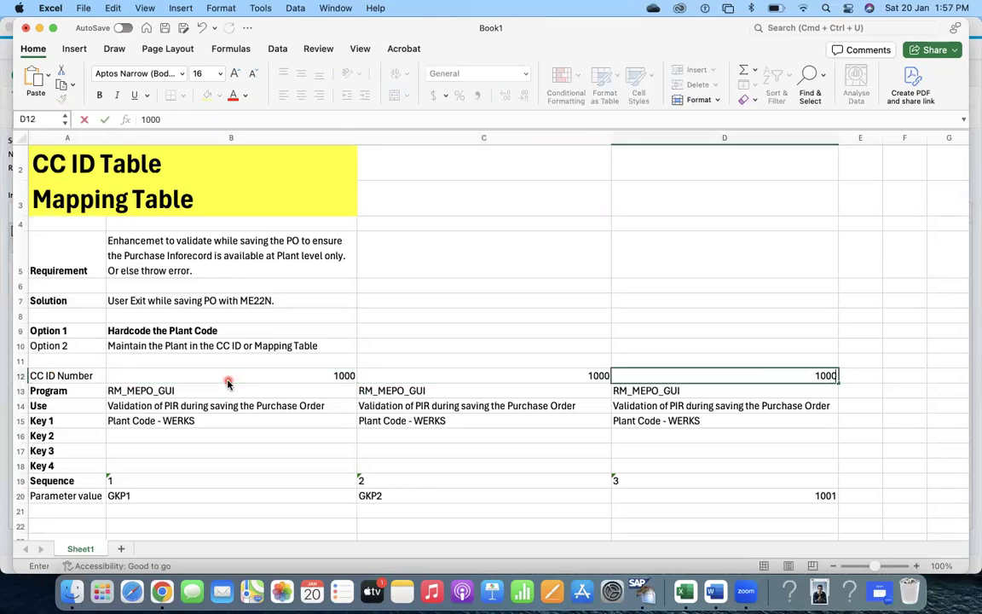
pyautogui.click(226, 386)
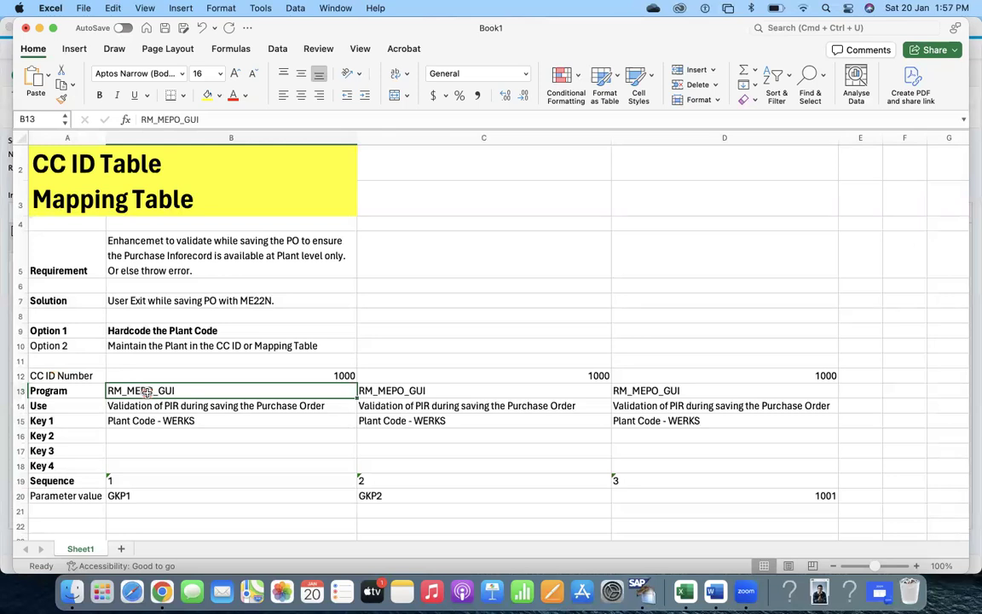
# Review the table titles and the Program, Use and Key rows of the first entry in column B.
pyautogui.press('Up')
pyautogui.press('Up')
pyautogui.press('Up')
pyautogui.press('Up')
pyautogui.press('Up')
pyautogui.press('Up')
pyautogui.press('Up')
pyautogui.press('Up')
pyautogui.press('Up')
pyautogui.press('Up')
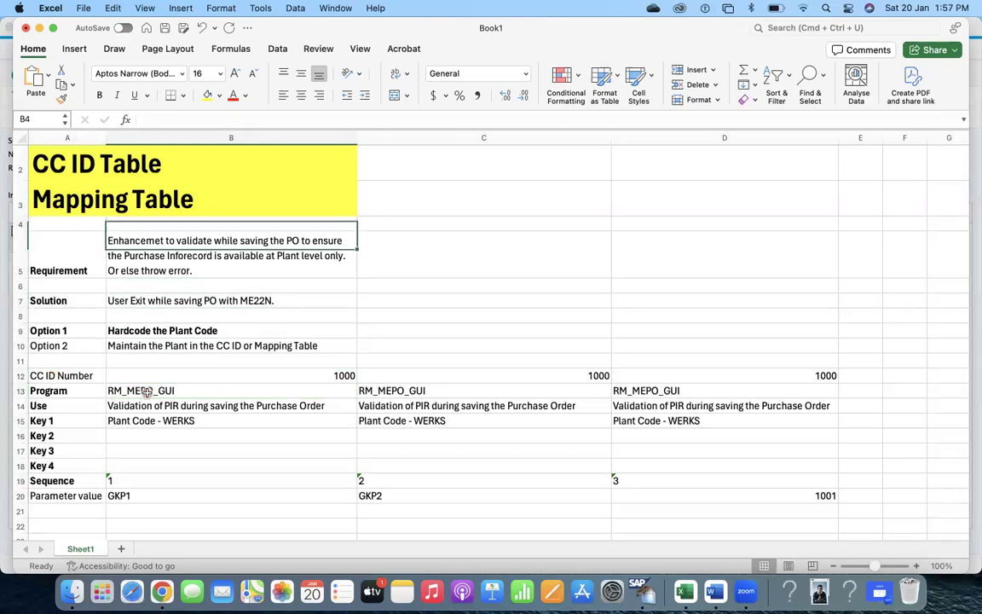
pyautogui.press('Up')
pyautogui.press('Up')
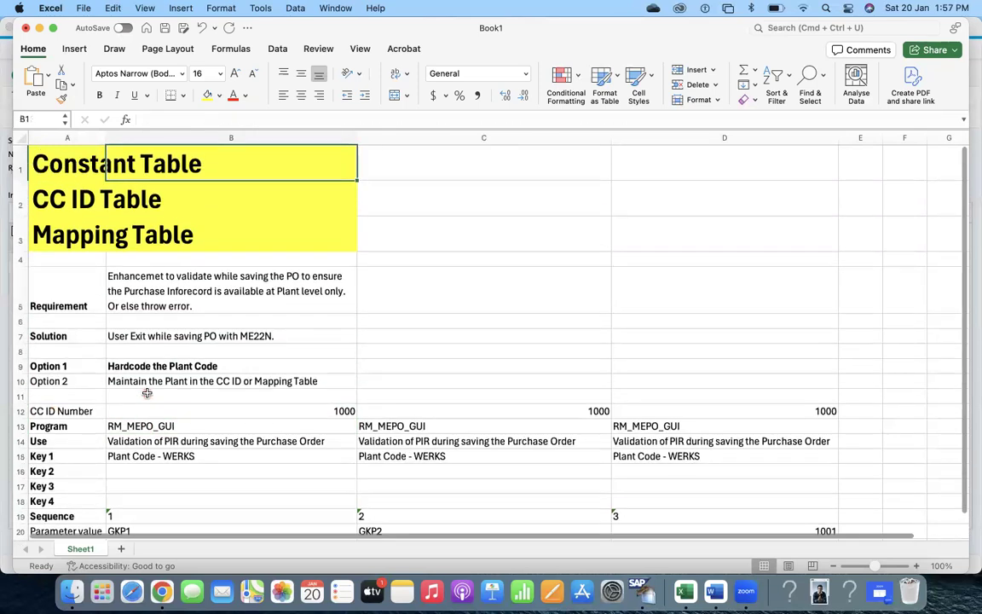
pyautogui.click(137, 423)
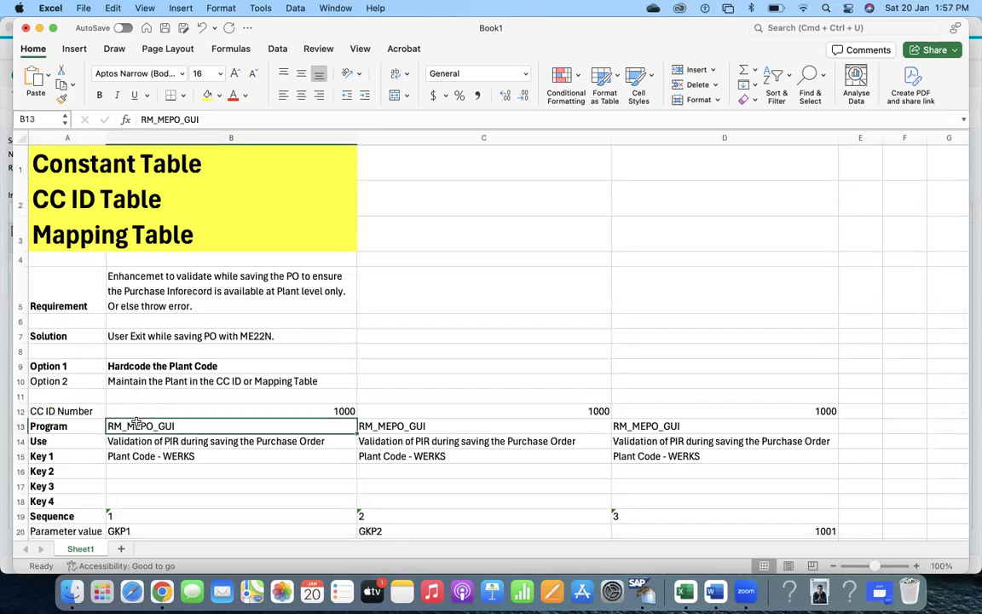
pyautogui.click(144, 440)
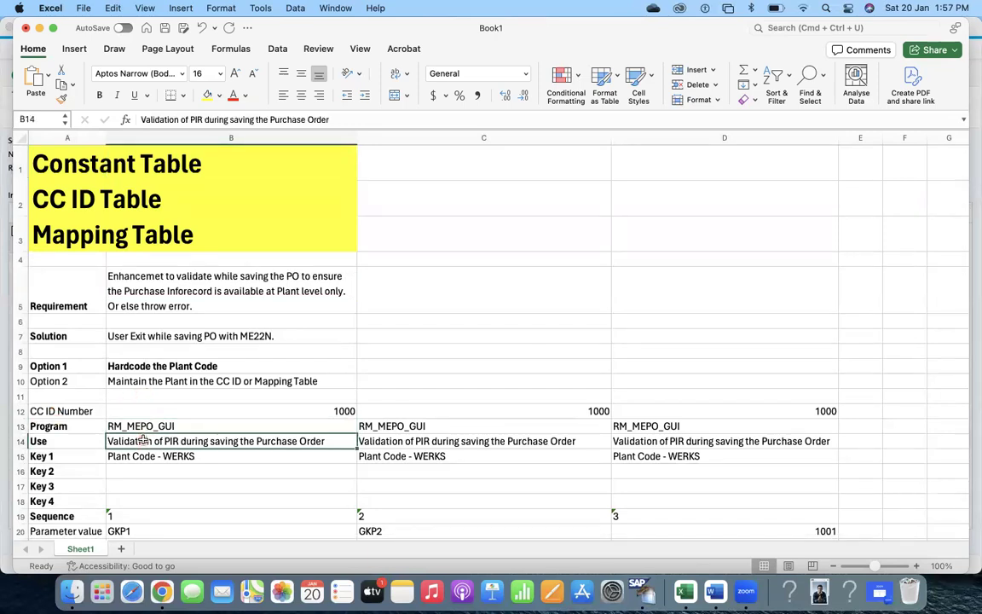
pyautogui.click(139, 459)
pyautogui.click(136, 480)
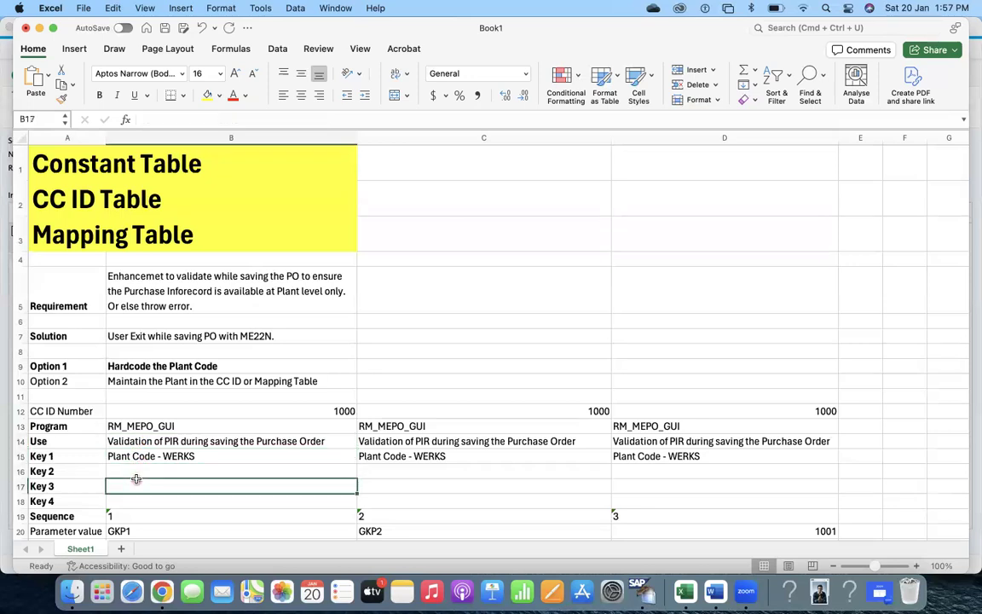
pyautogui.press('Up')
pyautogui.press('Up')
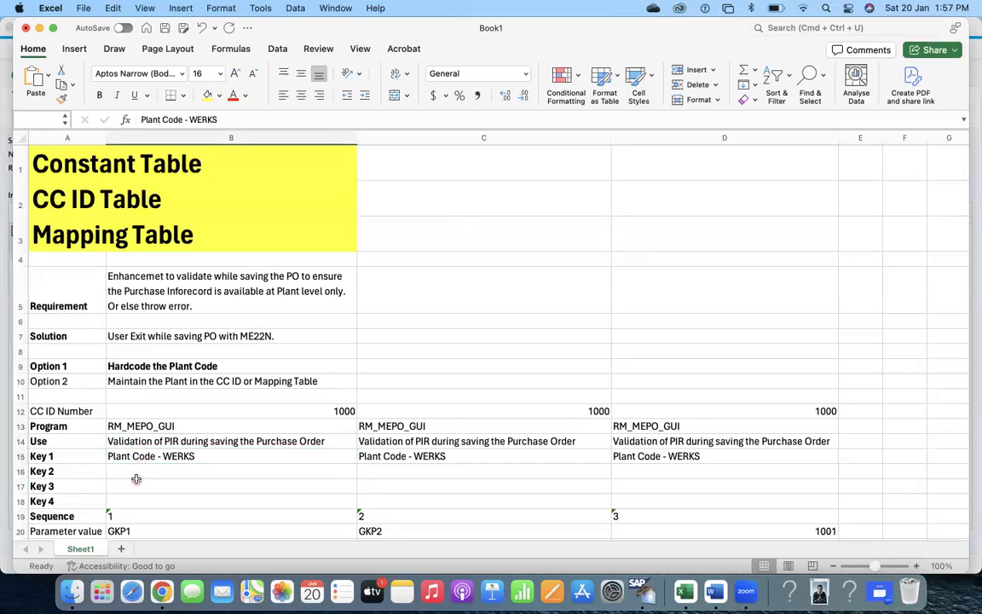
pyautogui.click(140, 483)
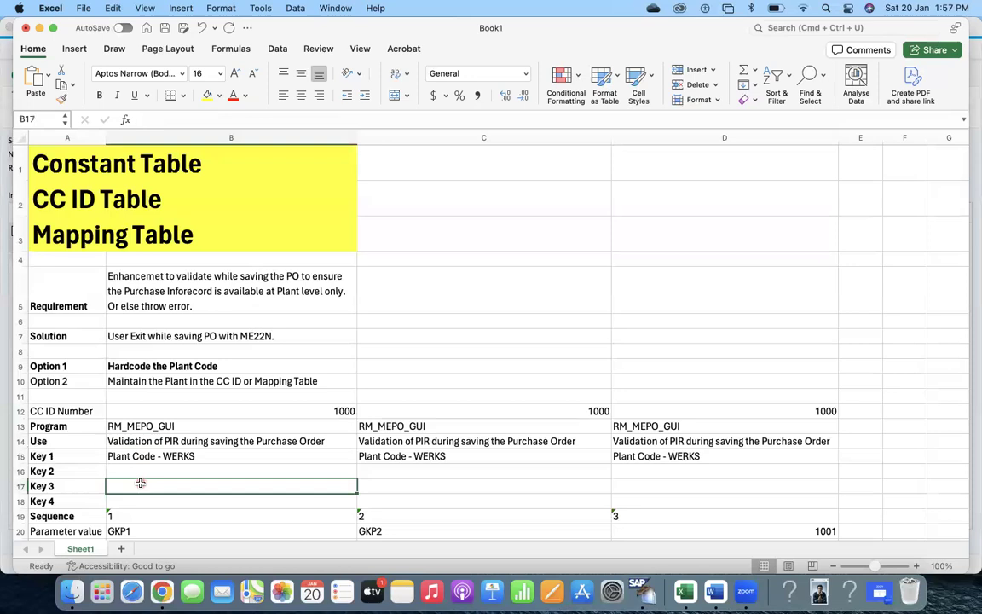